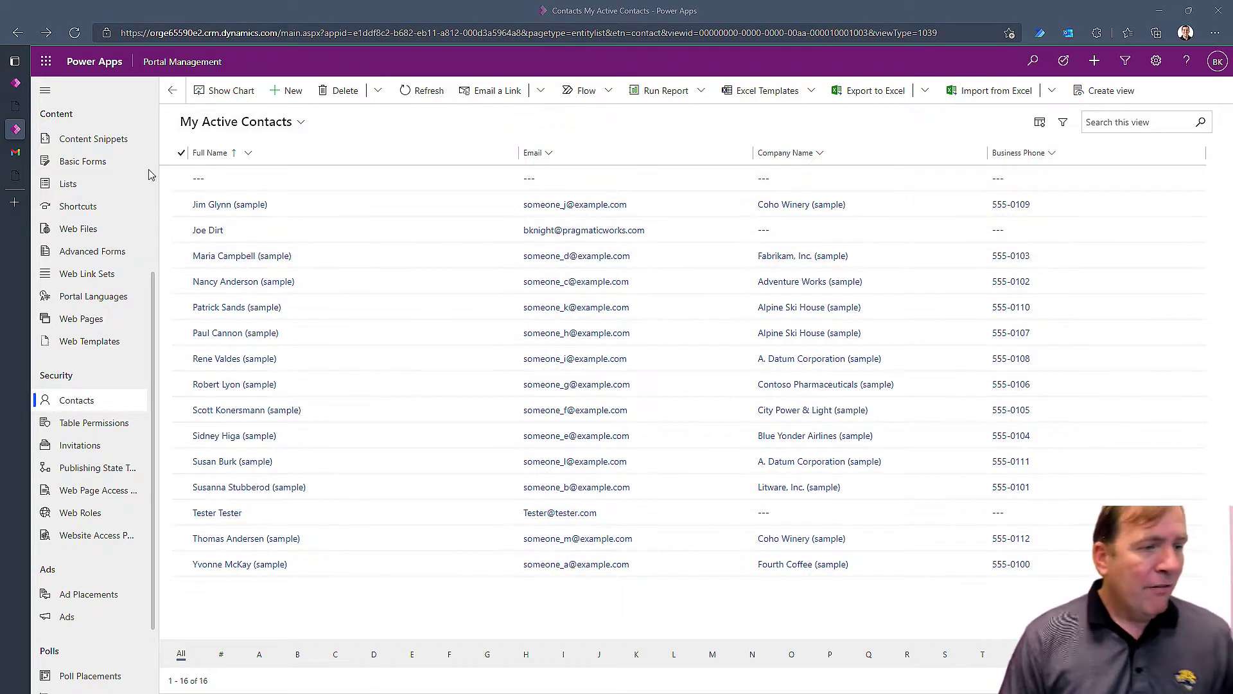
View the Starter Portal's sign-in and Redeem invitation pages, then return to Contacts.
{"action": "left_click", "coordinate": [39, 104]}
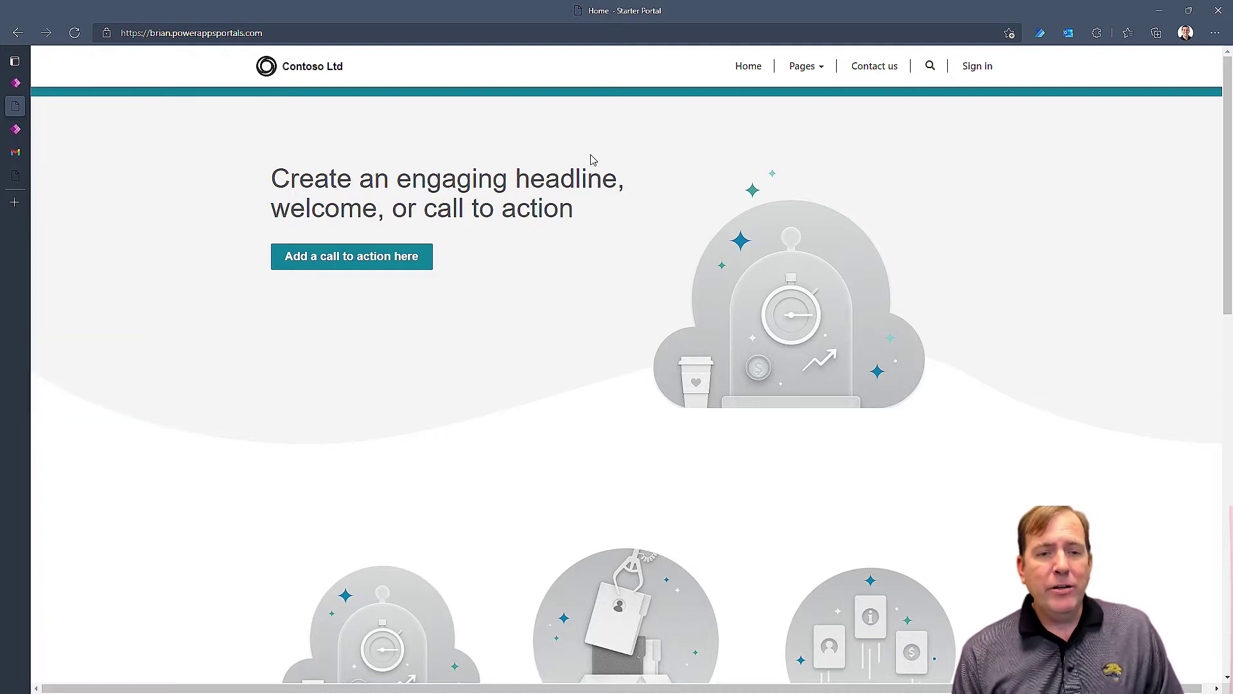
{"action": "left_click", "coordinate": [973, 74]}
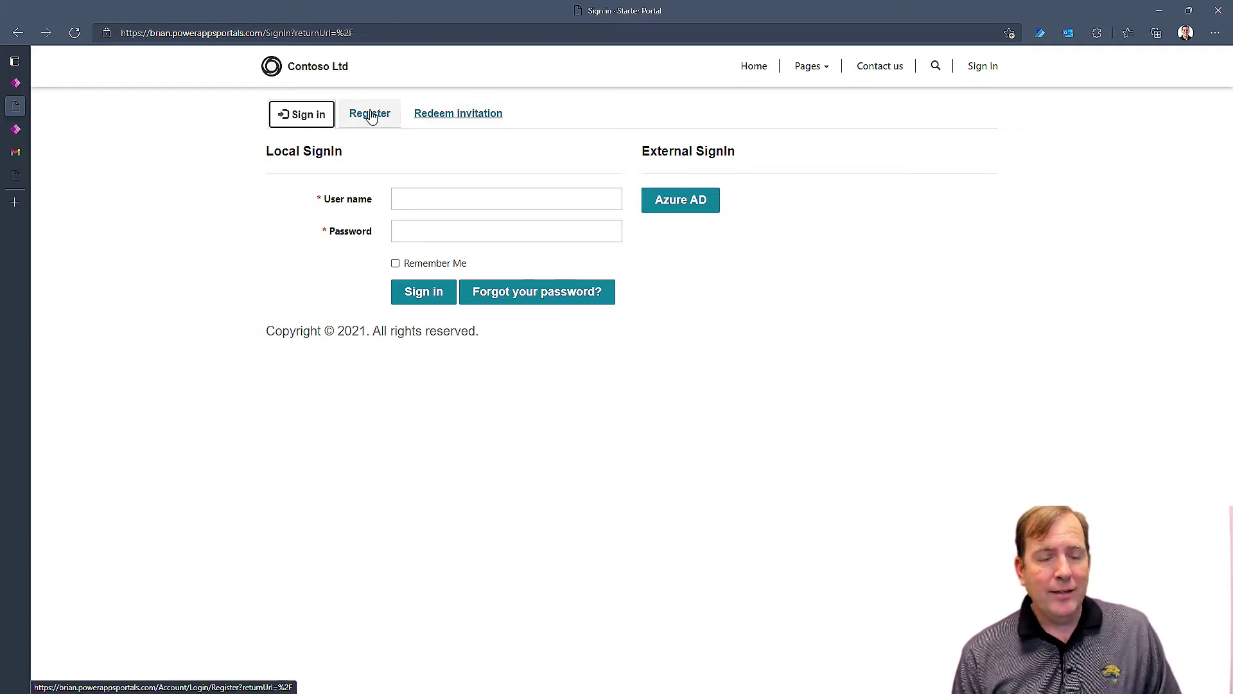
{"action": "left_click", "coordinate": [477, 116]}
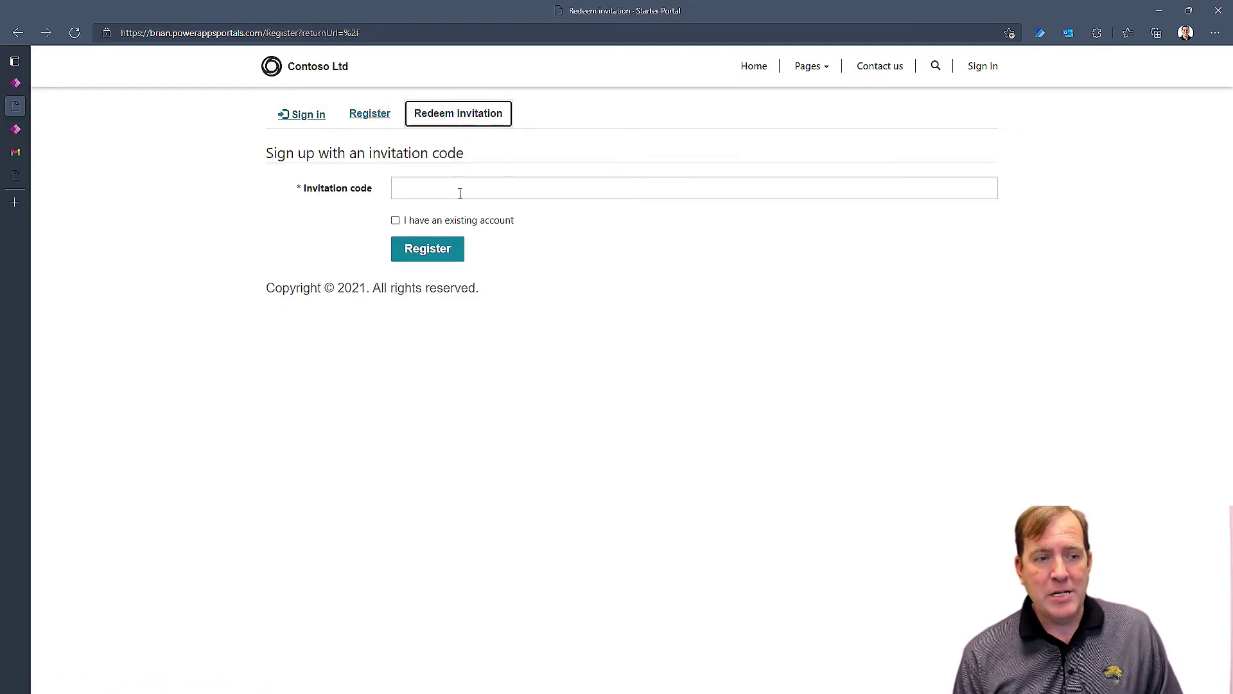
{"action": "left_click", "coordinate": [14, 128]}
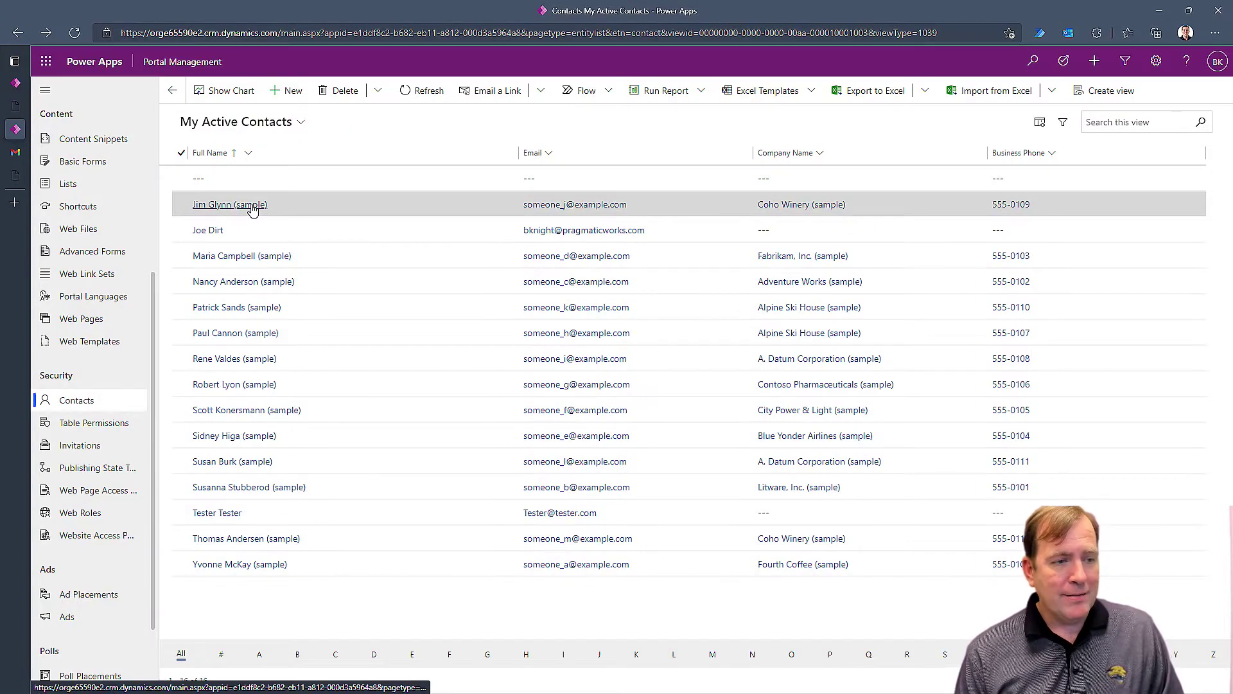
Create and save a new invitation for the contact Joe Dirt.
{"action": "left_click", "coordinate": [210, 230]}
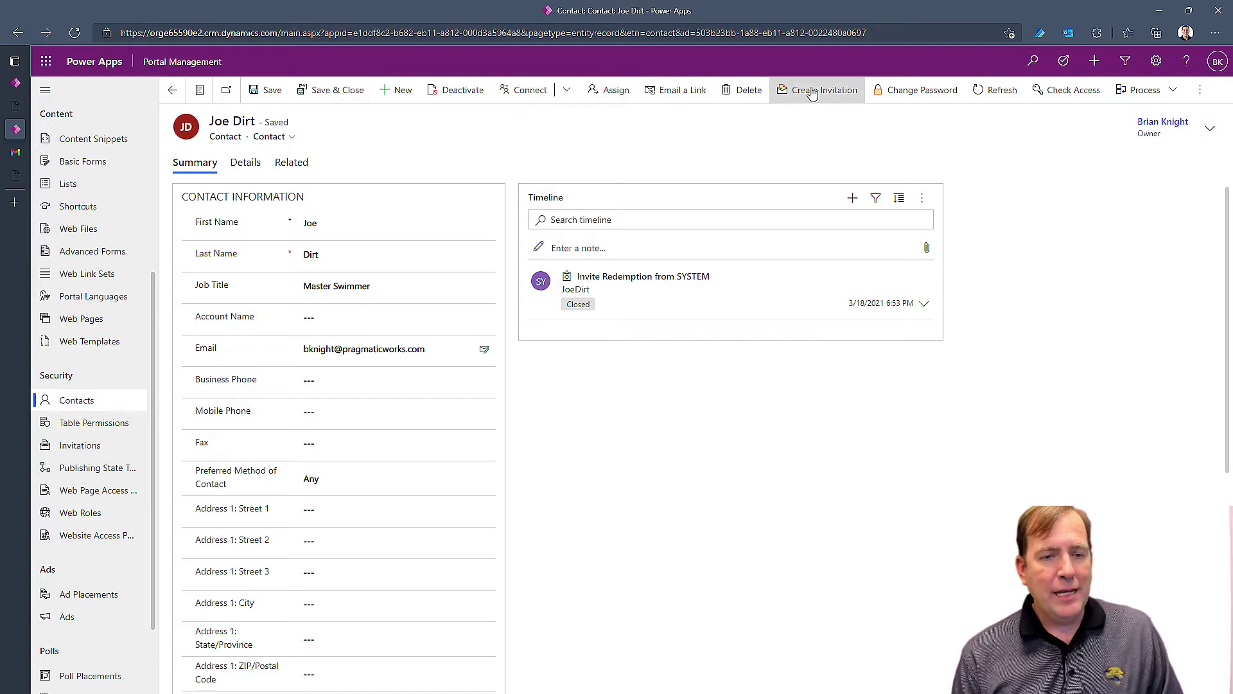
{"action": "left_click", "coordinate": [811, 93]}
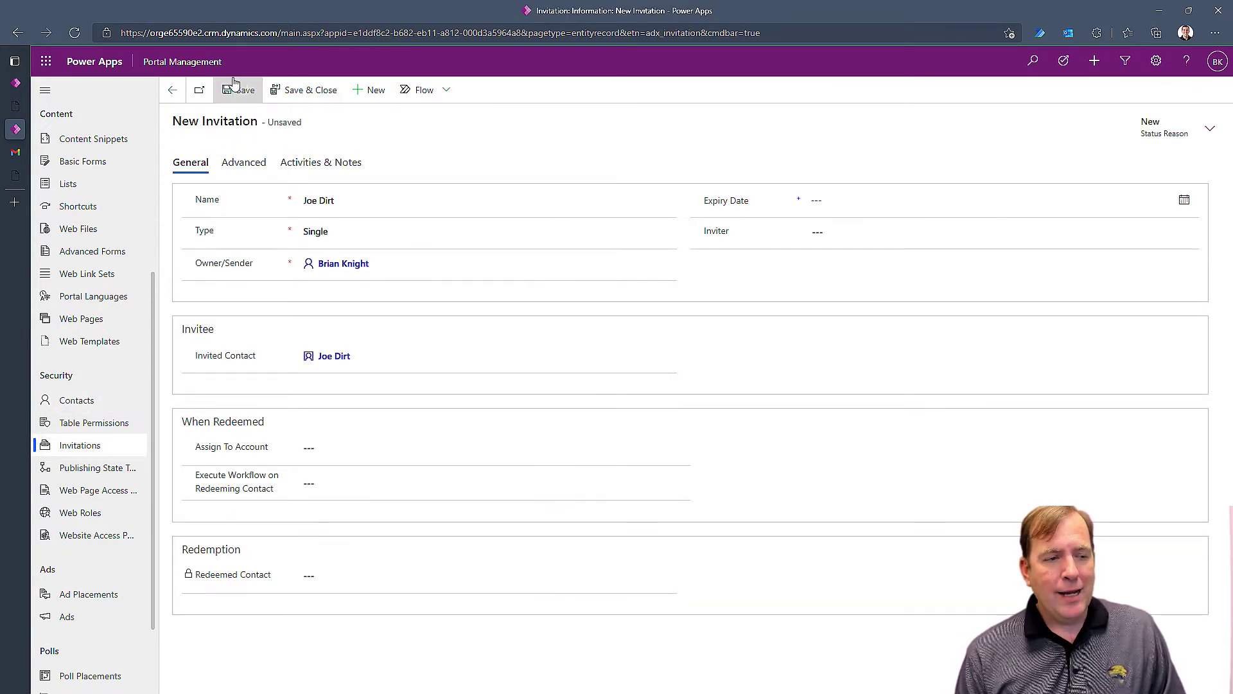
{"action": "left_click", "coordinate": [238, 90]}
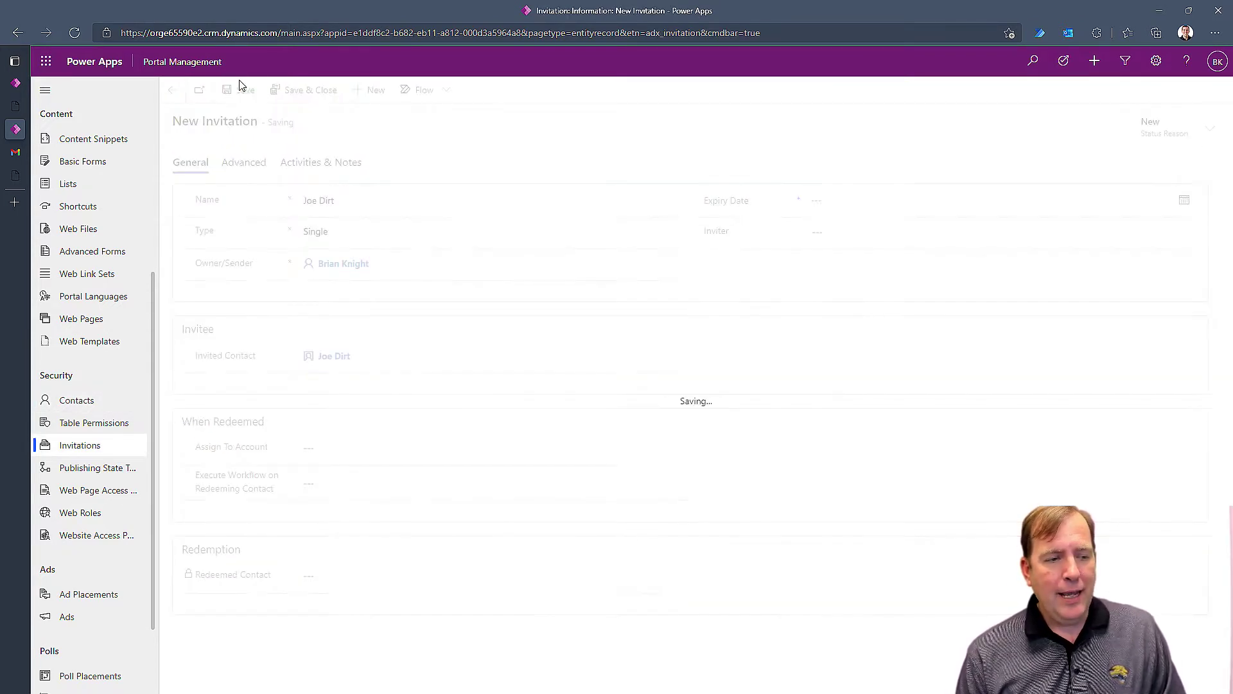
Check the invitation code and its empty Assign To Web Roles list, then return to Contacts.
{"action": "left_click", "coordinate": [245, 164]}
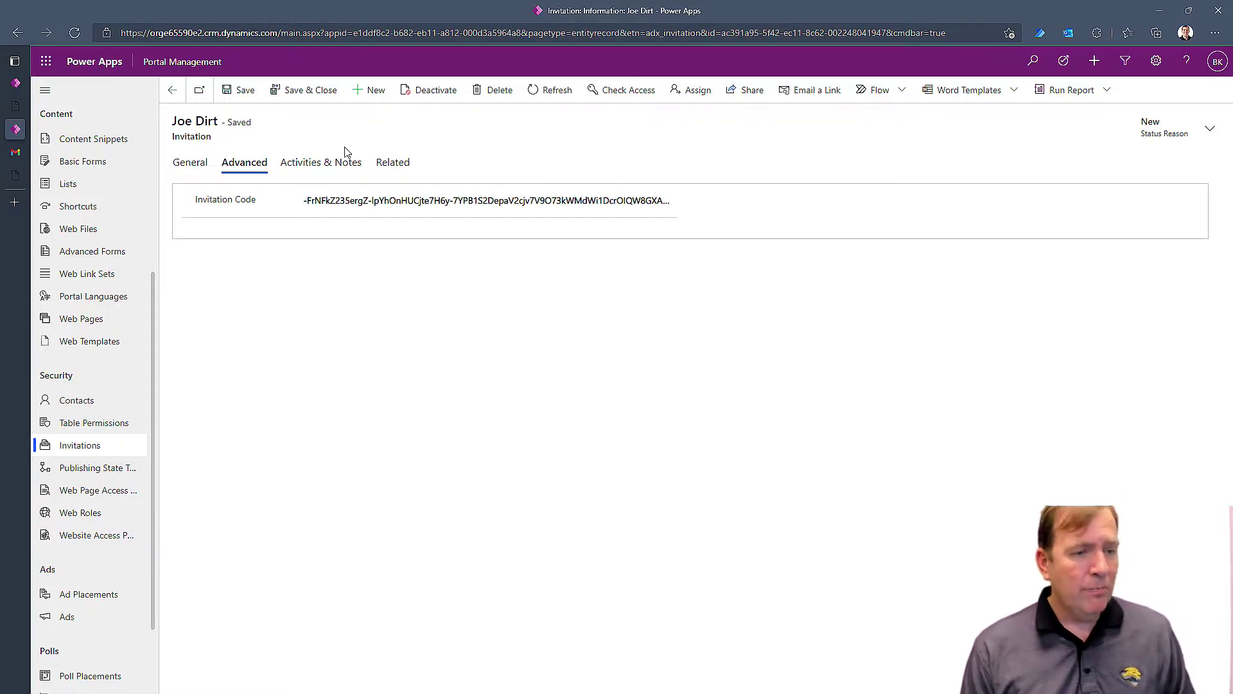
{"action": "left_click", "coordinate": [395, 164]}
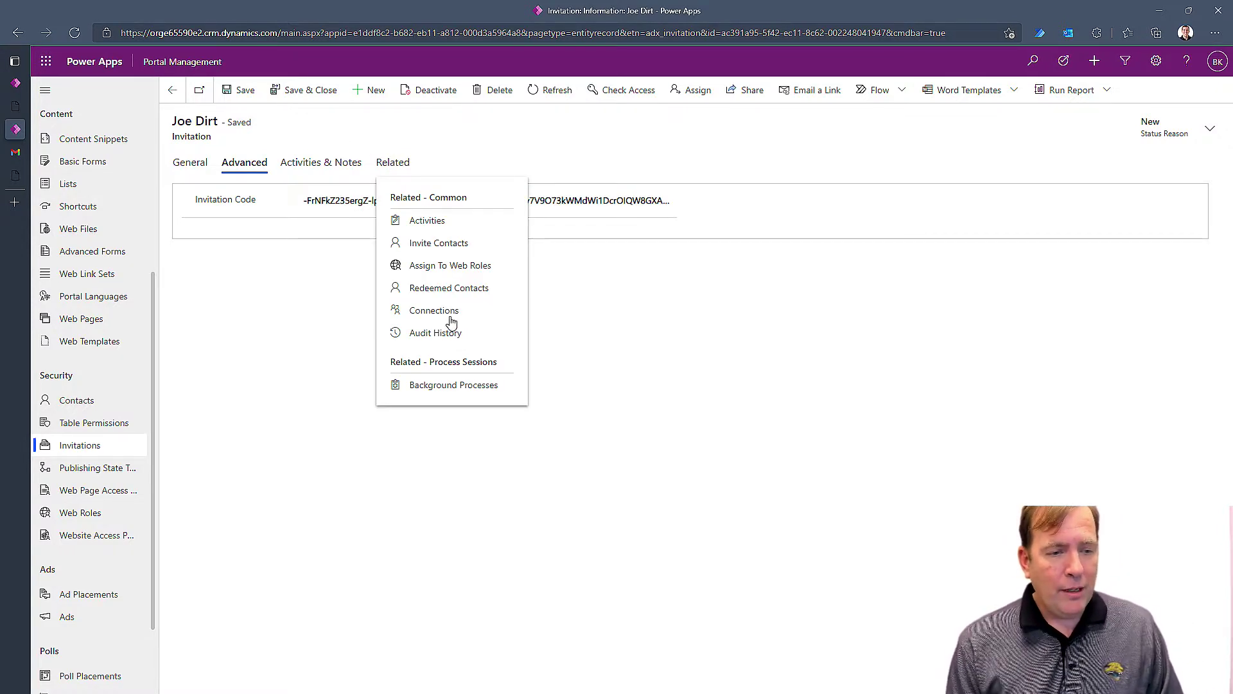
{"action": "left_click", "coordinate": [467, 266]}
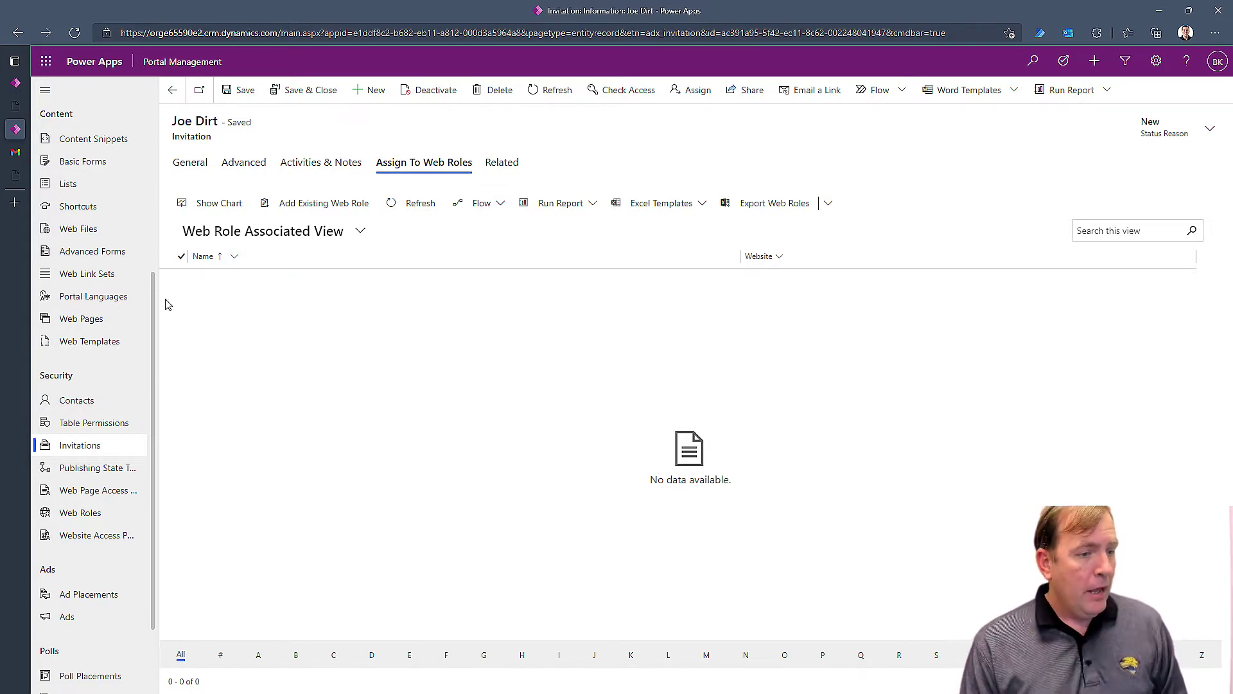
{"action": "left_click", "coordinate": [77, 401]}
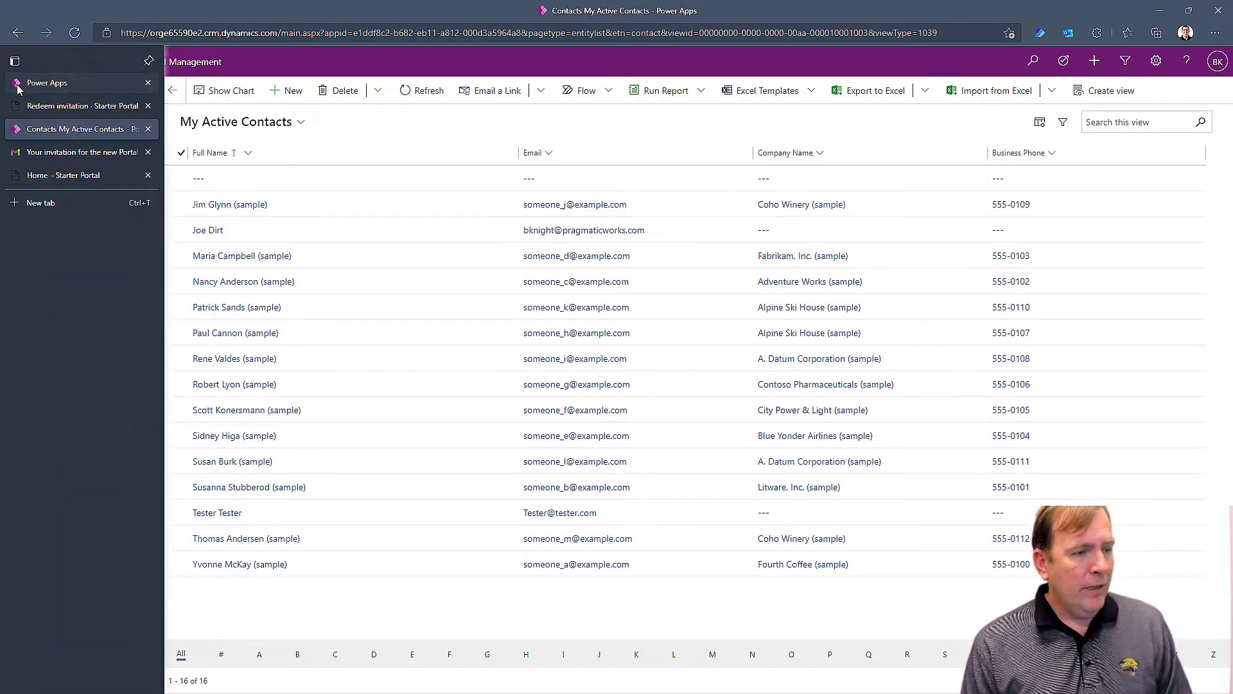
Go to the Power Apps Flows list showing the Auto Invite cloud flow.
{"action": "left_click", "coordinate": [58, 84]}
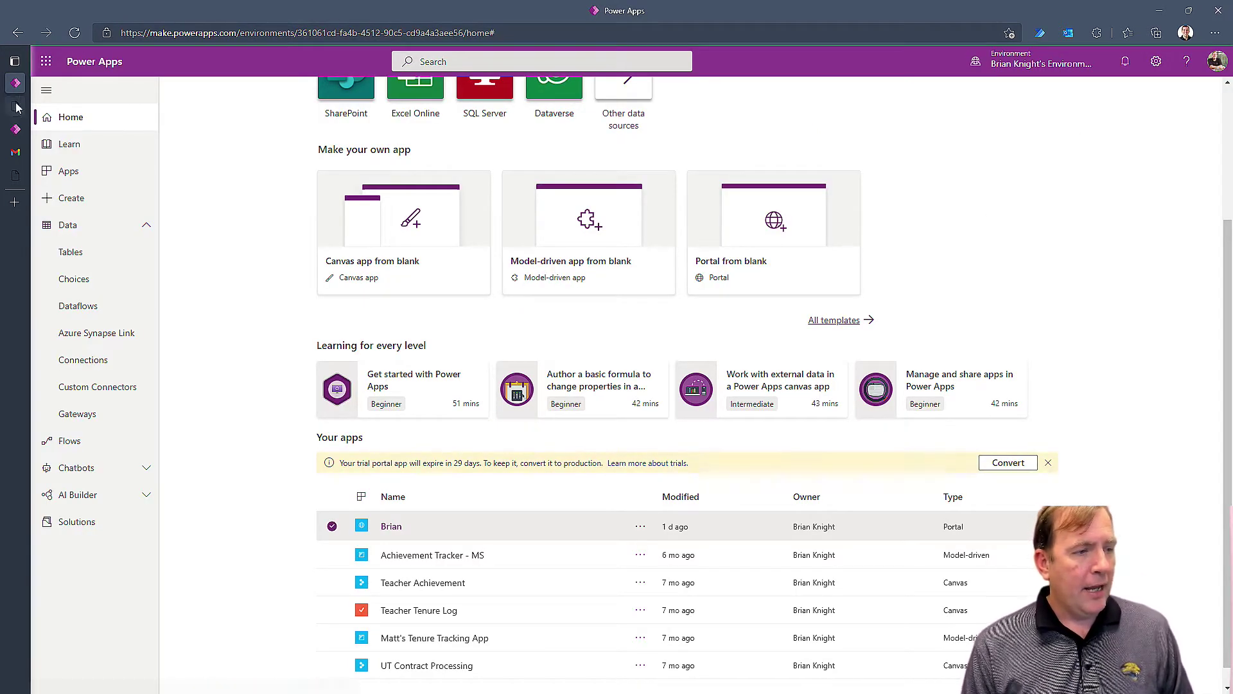
{"action": "left_click", "coordinate": [16, 108]}
{"action": "left_click", "coordinate": [18, 130]}
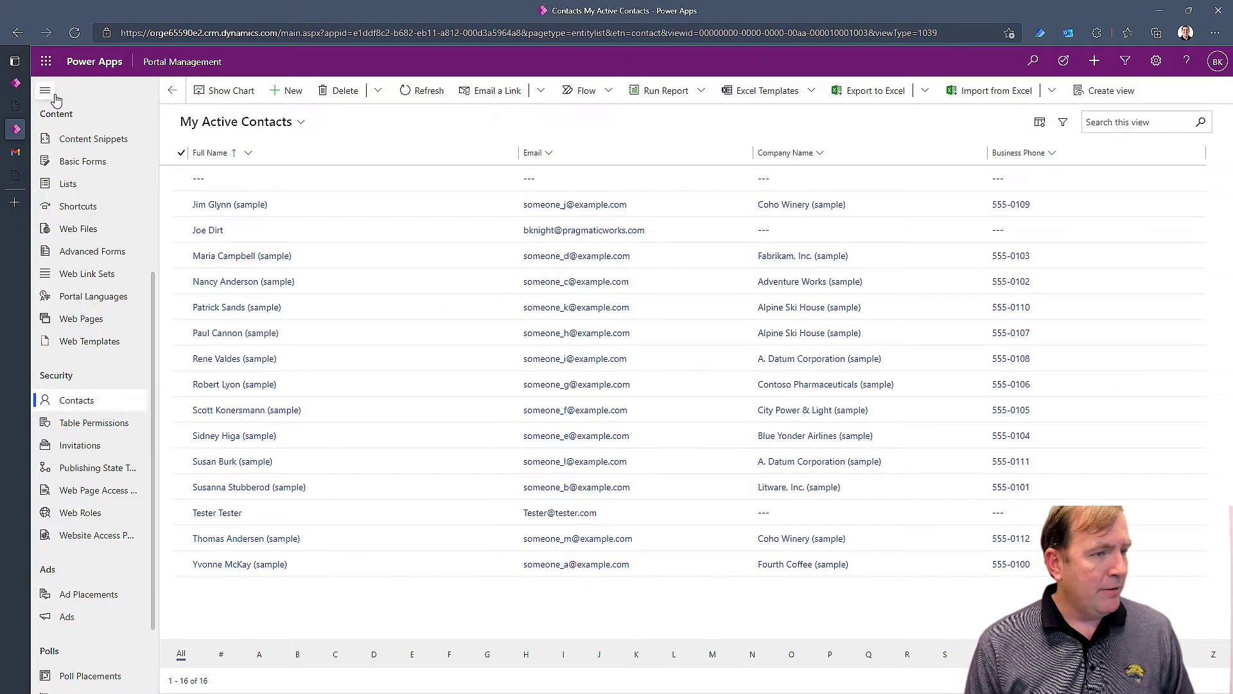
{"action": "left_click", "coordinate": [17, 85]}
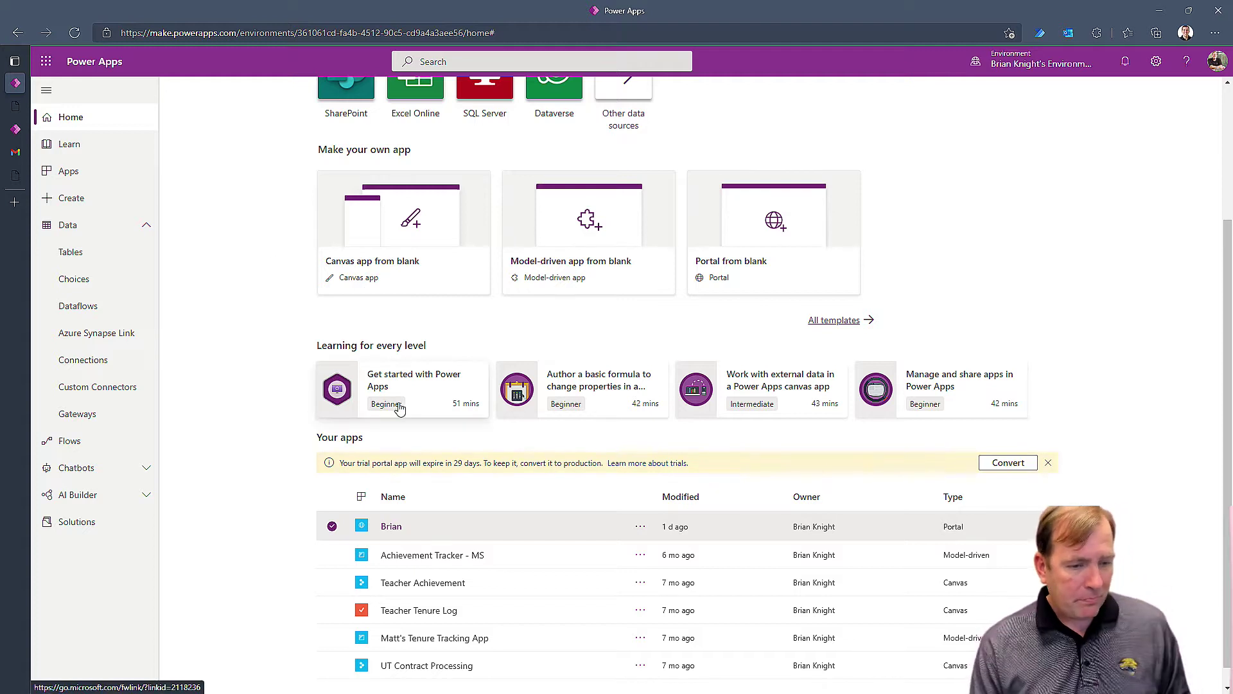
{"action": "left_click", "coordinate": [101, 438]}
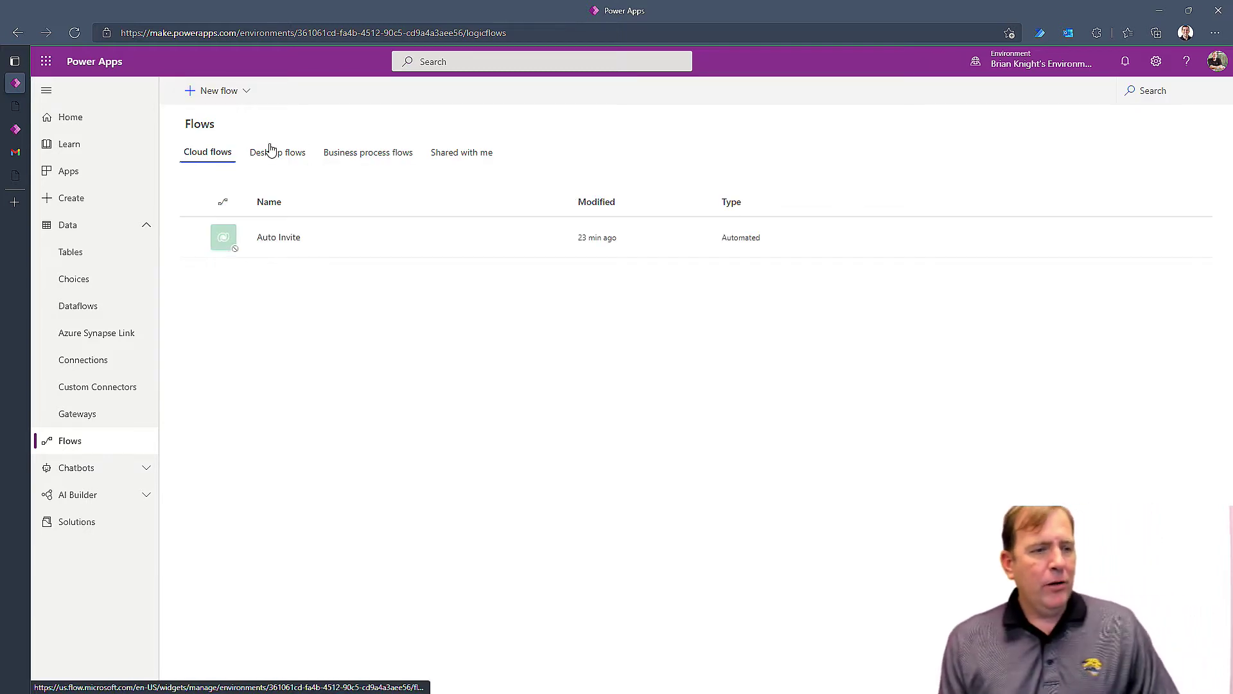
Create automated flow 'New Contact Auto Invite' with the Dataverse 'When a row is added, modified or deleted' trigger.
{"action": "left_click", "coordinate": [219, 90]}
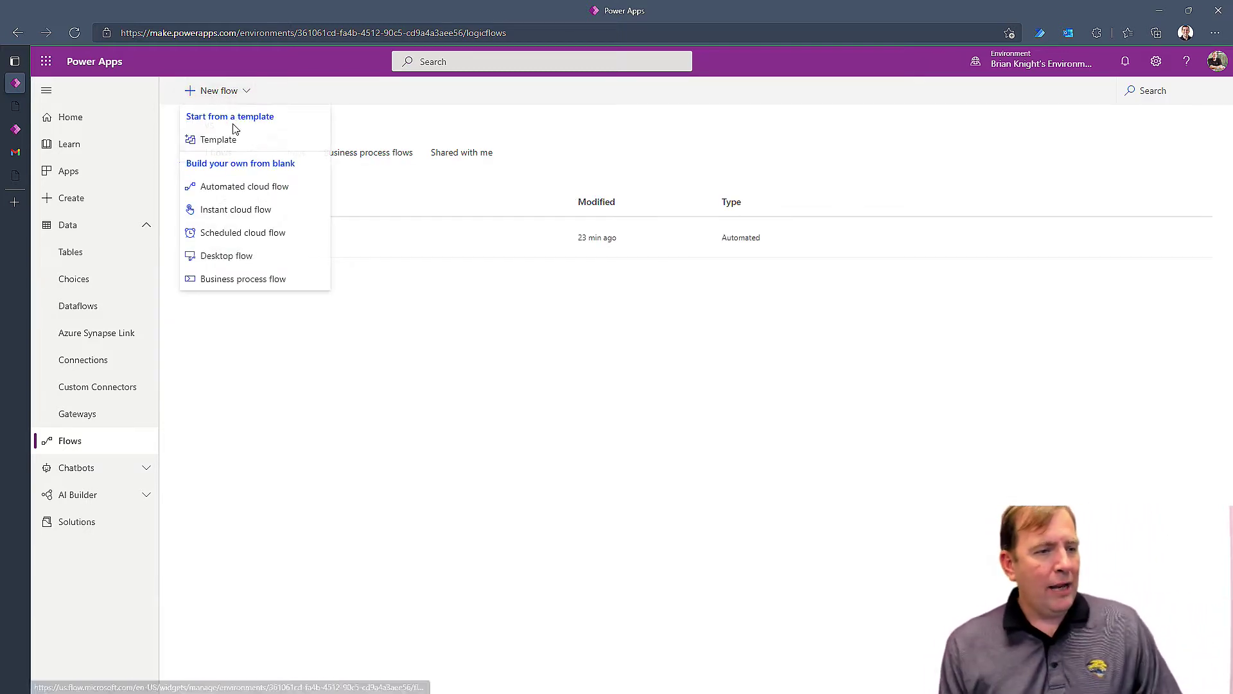
{"action": "left_click", "coordinate": [245, 191]}
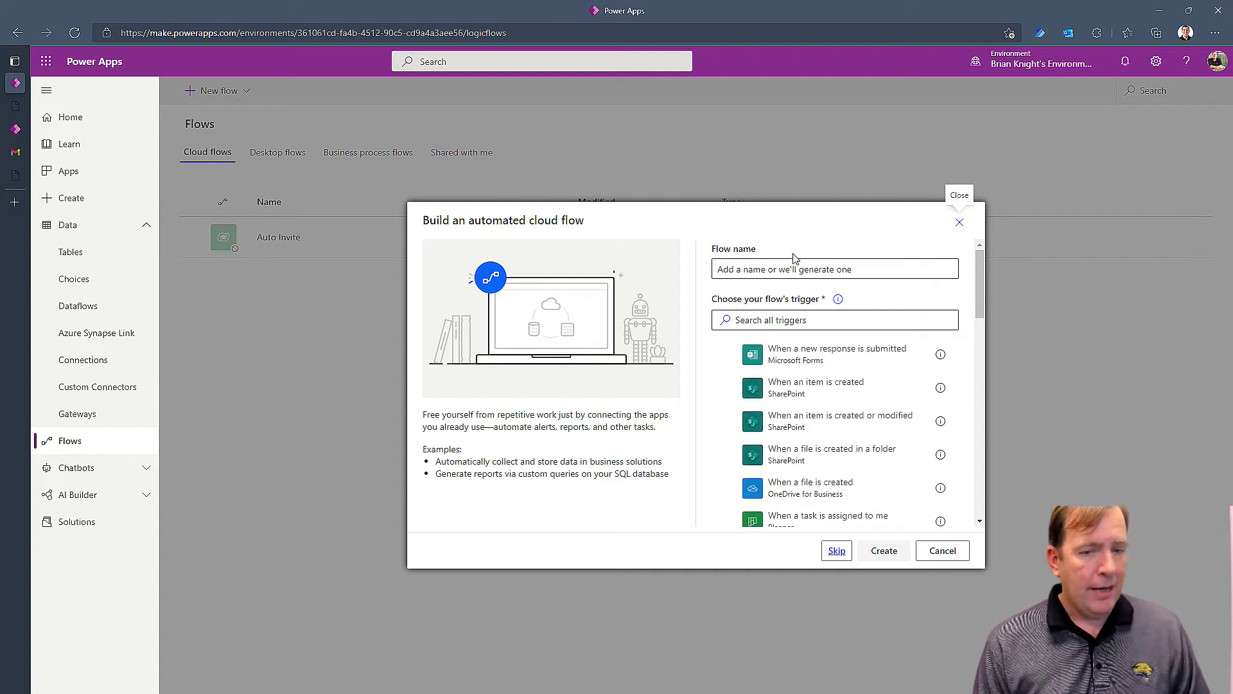
{"action": "left_click", "coordinate": [794, 320]}
{"action": "type", "text": "data"}
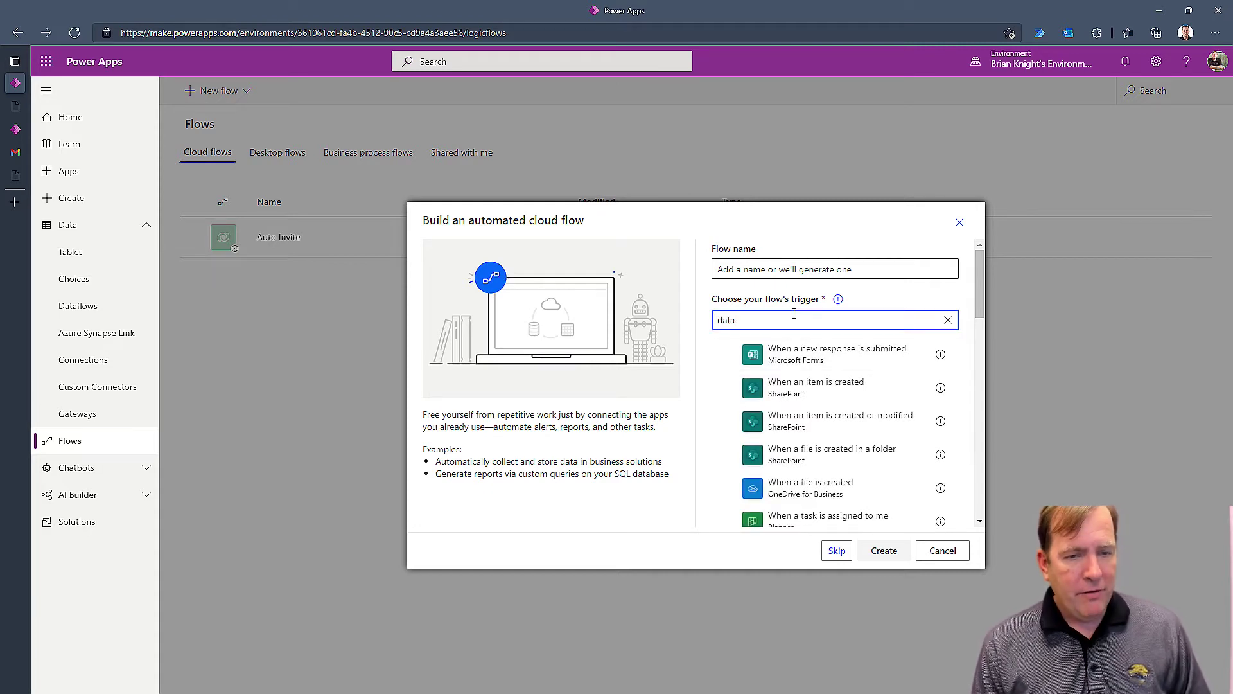
{"action": "type", "text": "v"}
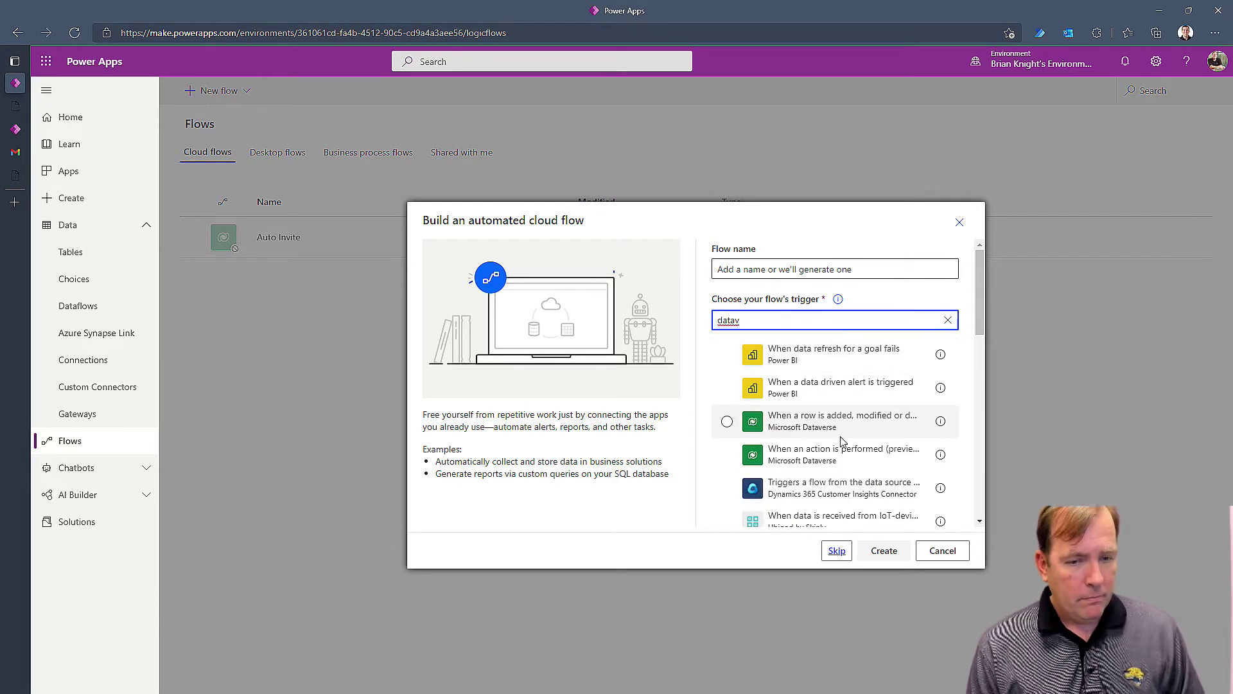
{"action": "type", "text": "erse"}
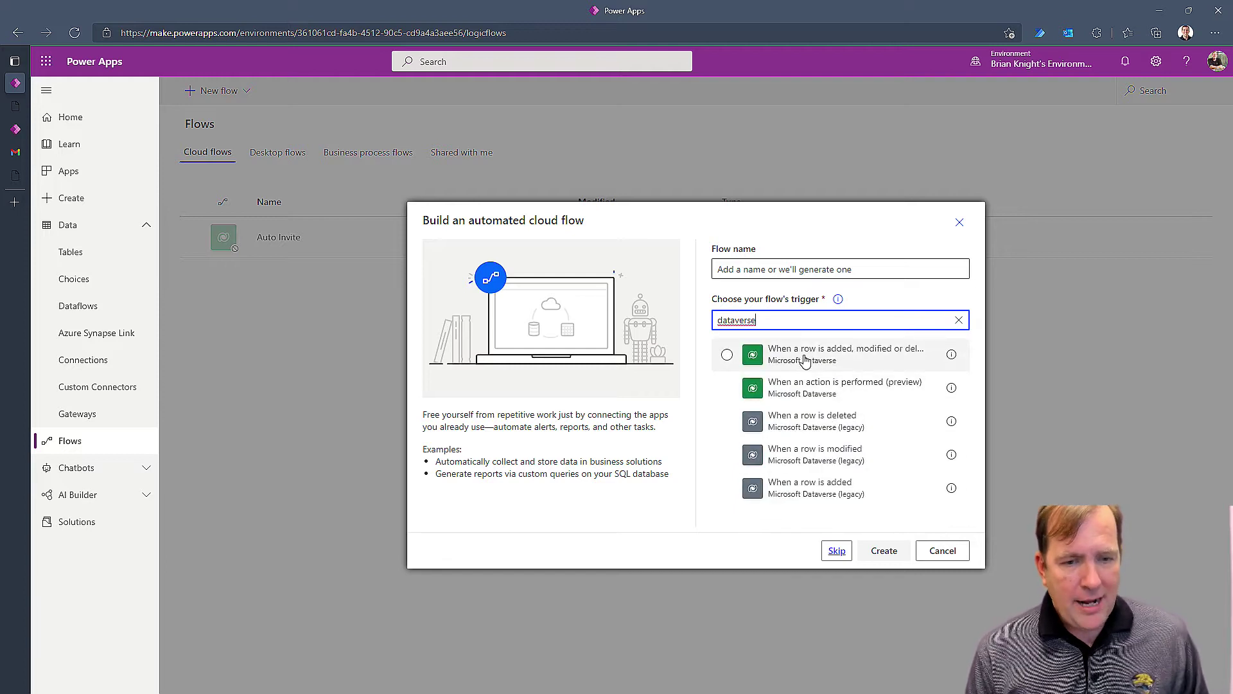
{"action": "left_click", "coordinate": [818, 356]}
{"action": "left_click", "coordinate": [832, 263]}
{"action": "type", "text": "New Contact Auto Invite"}
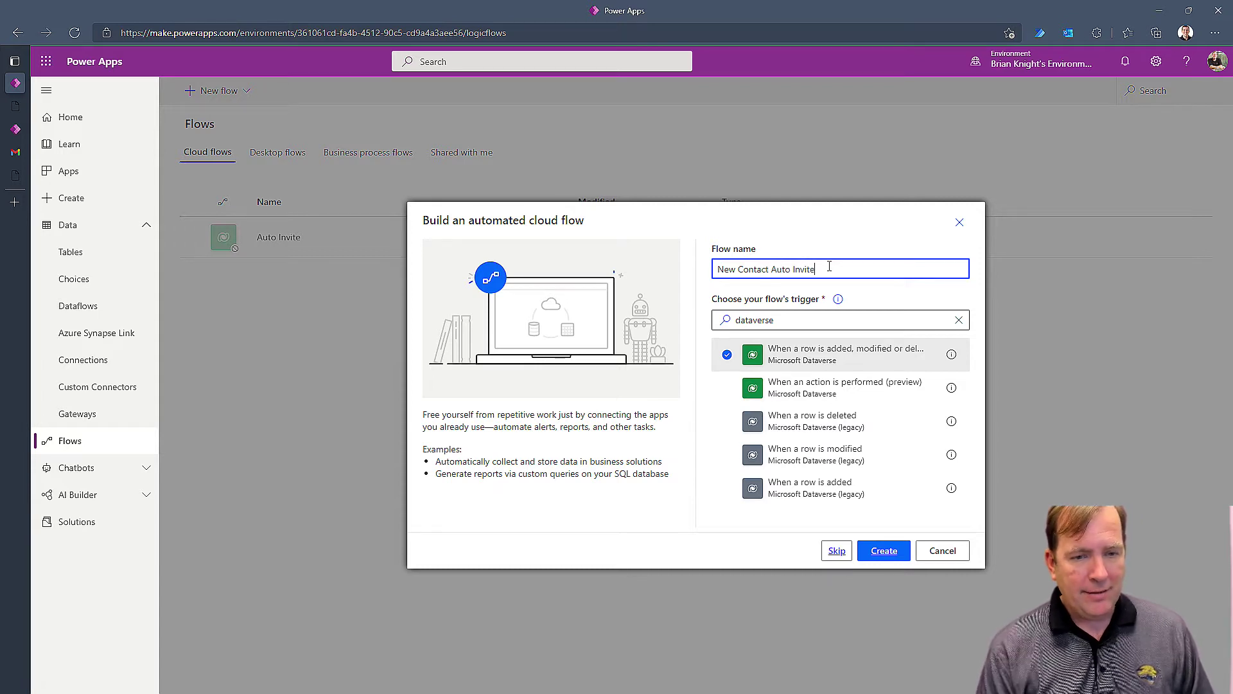
{"action": "left_click", "coordinate": [884, 551]}
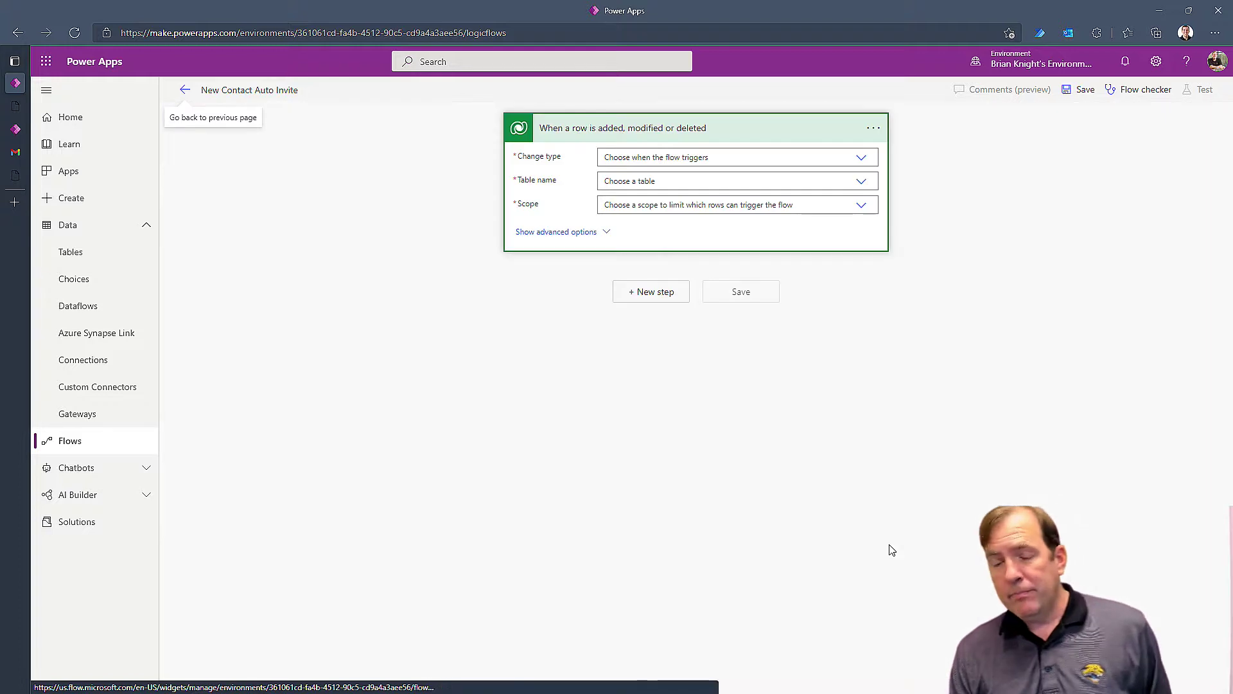
Set the trigger to fire on Added rows of Contacts with Organization scope.
{"action": "left_click", "coordinate": [860, 157]}
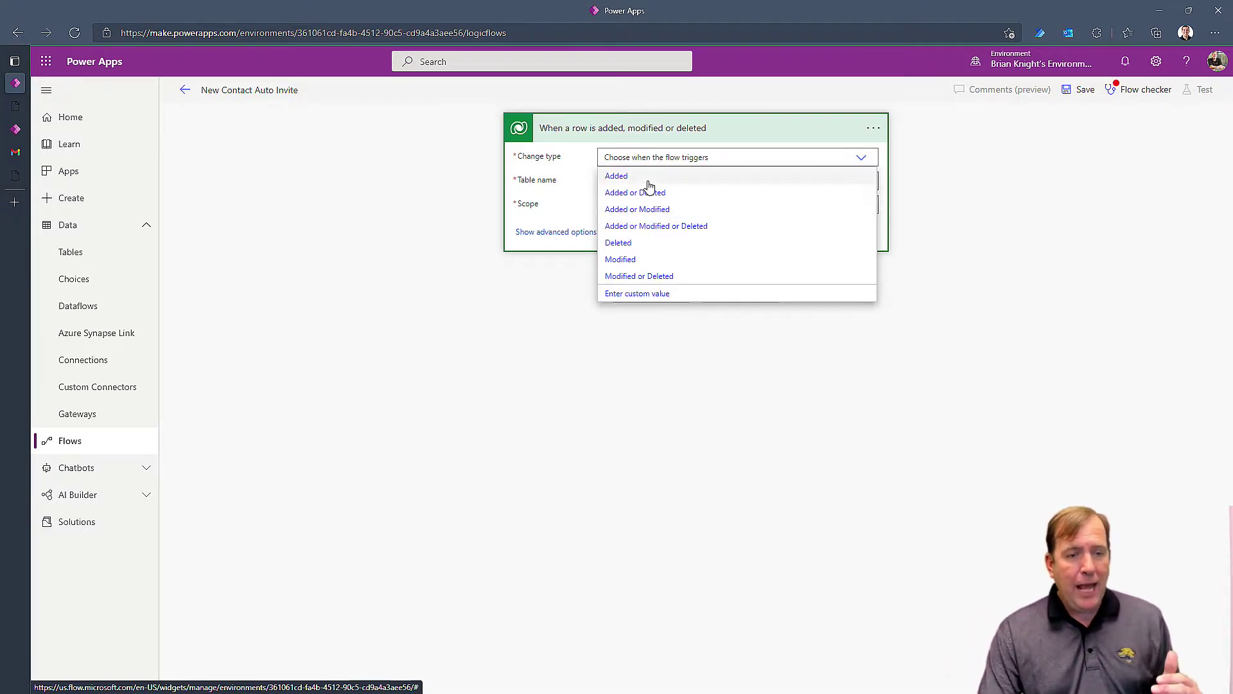
{"action": "left_click", "coordinate": [648, 178]}
{"action": "left_click", "coordinate": [863, 186]}
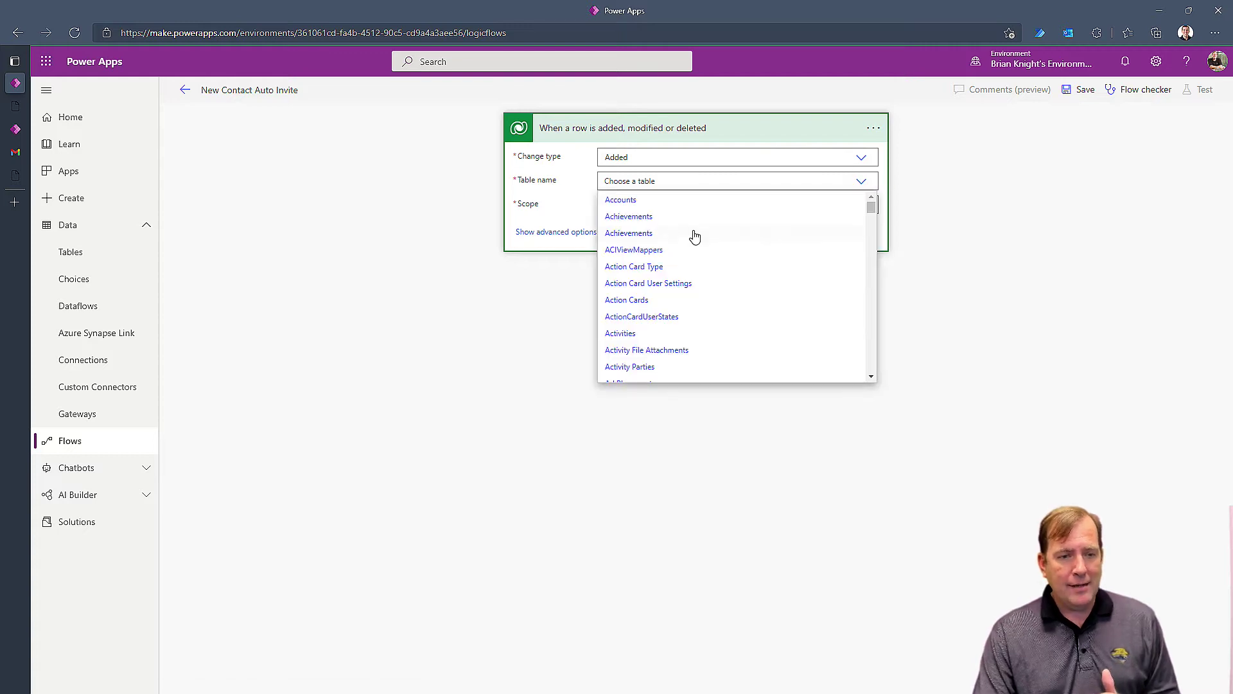
{"action": "scroll", "coordinate": [653, 361], "scroll_direction": "down", "scroll_amount": 2}
{"action": "scroll", "coordinate": [653, 361], "scroll_direction": "down", "scroll_amount": 2}
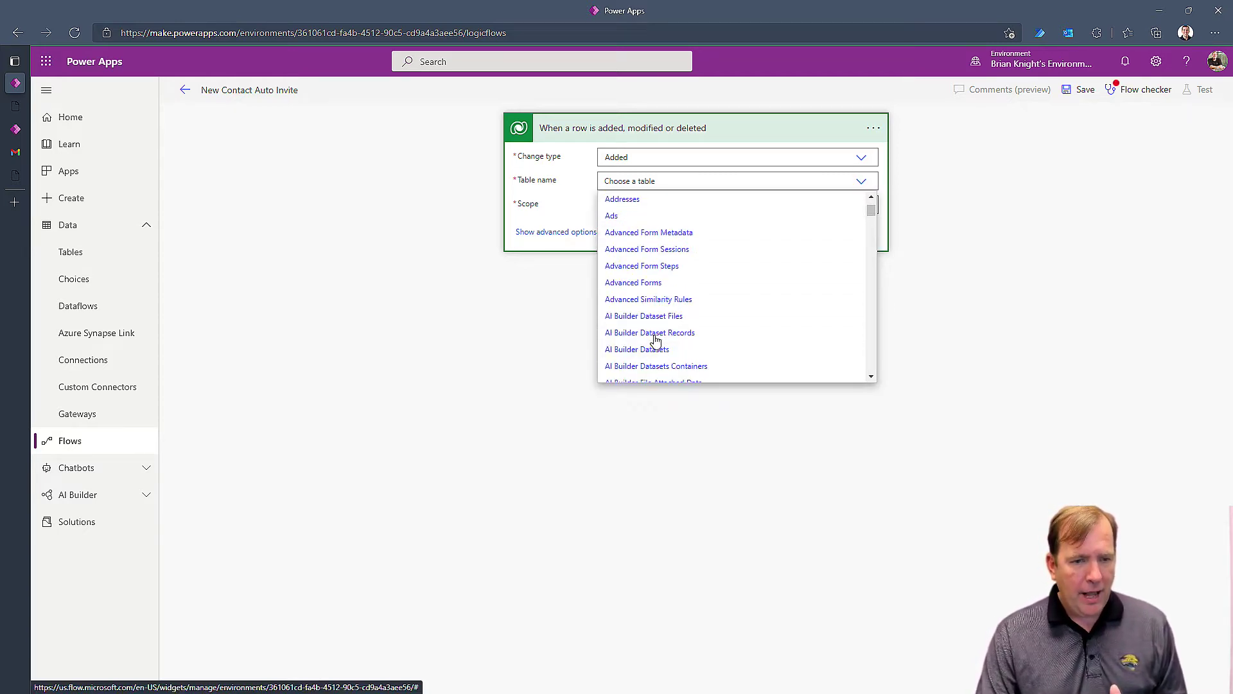
{"action": "scroll", "coordinate": [653, 347], "scroll_direction": "down", "scroll_amount": 3}
{"action": "scroll", "coordinate": [653, 346], "scroll_direction": "down", "scroll_amount": 1}
{"action": "scroll", "coordinate": [654, 342], "scroll_direction": "down", "scroll_amount": 2}
{"action": "scroll", "coordinate": [654, 342], "scroll_direction": "down", "scroll_amount": 2}
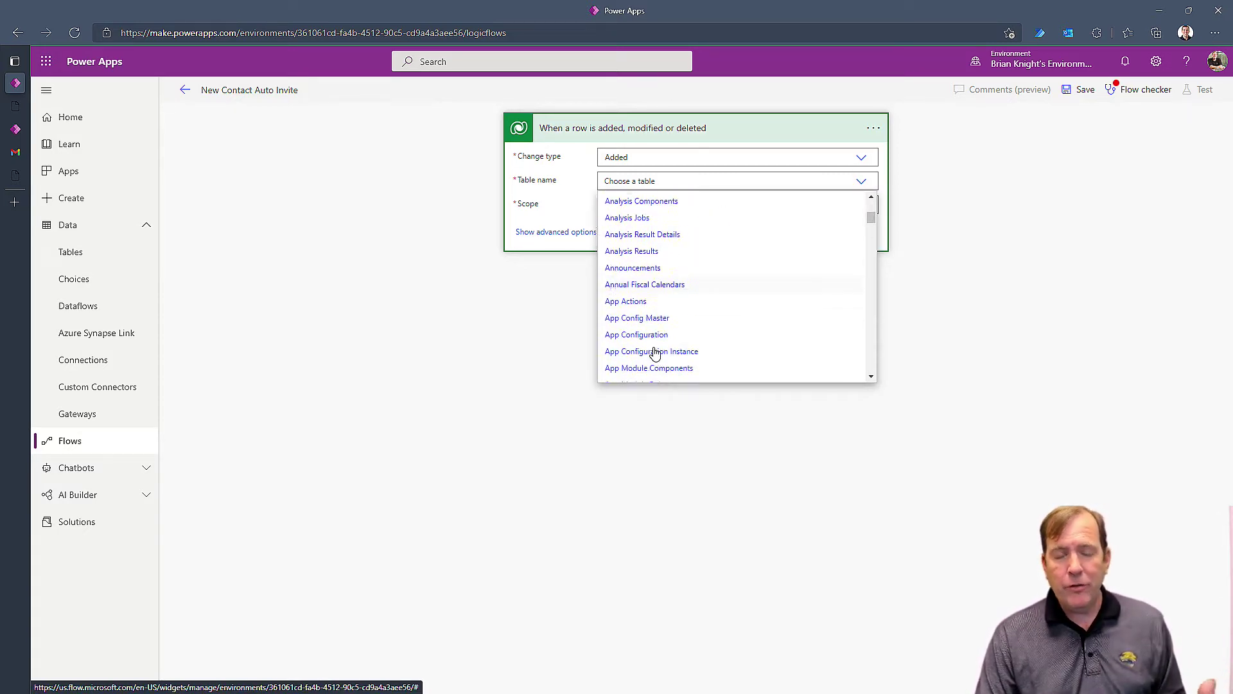
{"action": "scroll", "coordinate": [660, 345], "scroll_direction": "down", "scroll_amount": 3}
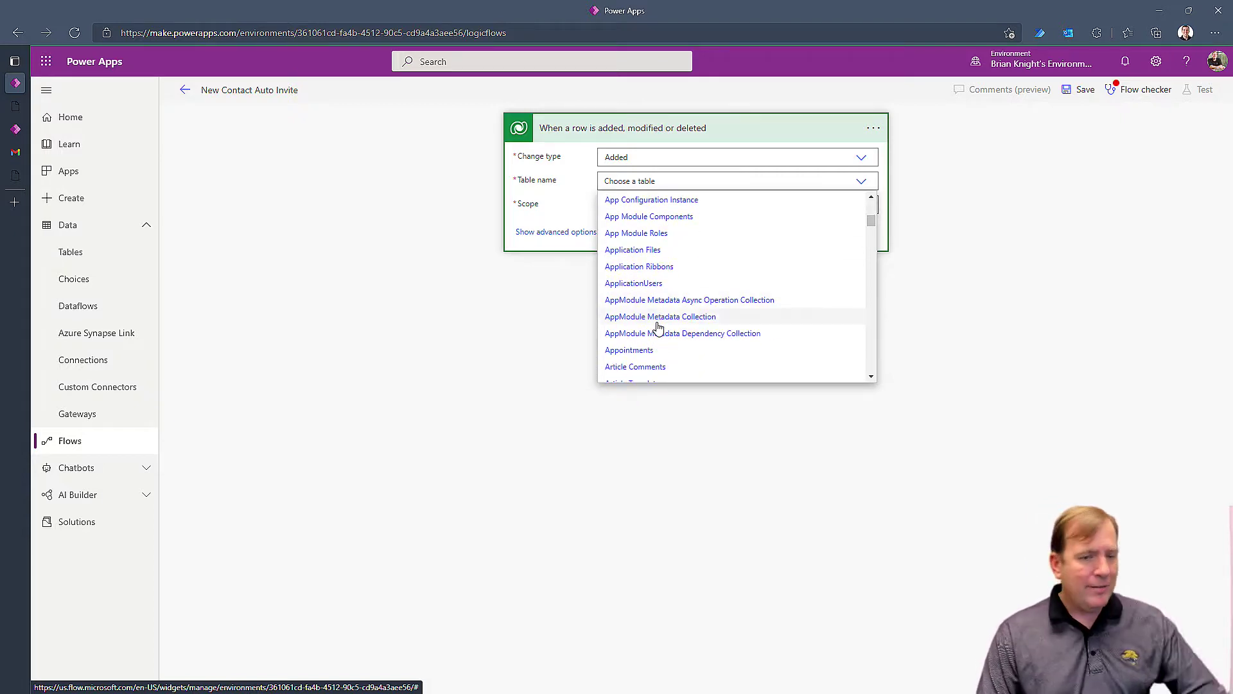
{"action": "scroll", "coordinate": [655, 328], "scroll_direction": "down", "scroll_amount": 2}
{"action": "scroll", "coordinate": [645, 336], "scroll_direction": "down", "scroll_amount": 1}
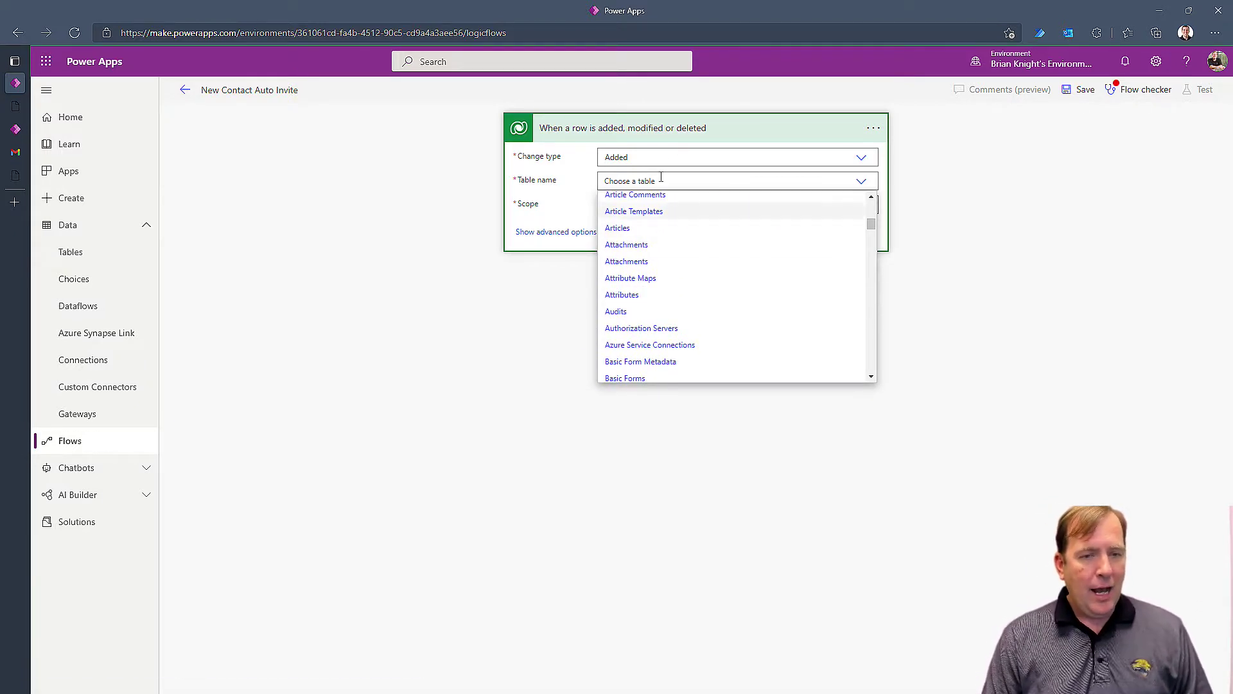
{"action": "type", "text": "Contact"}
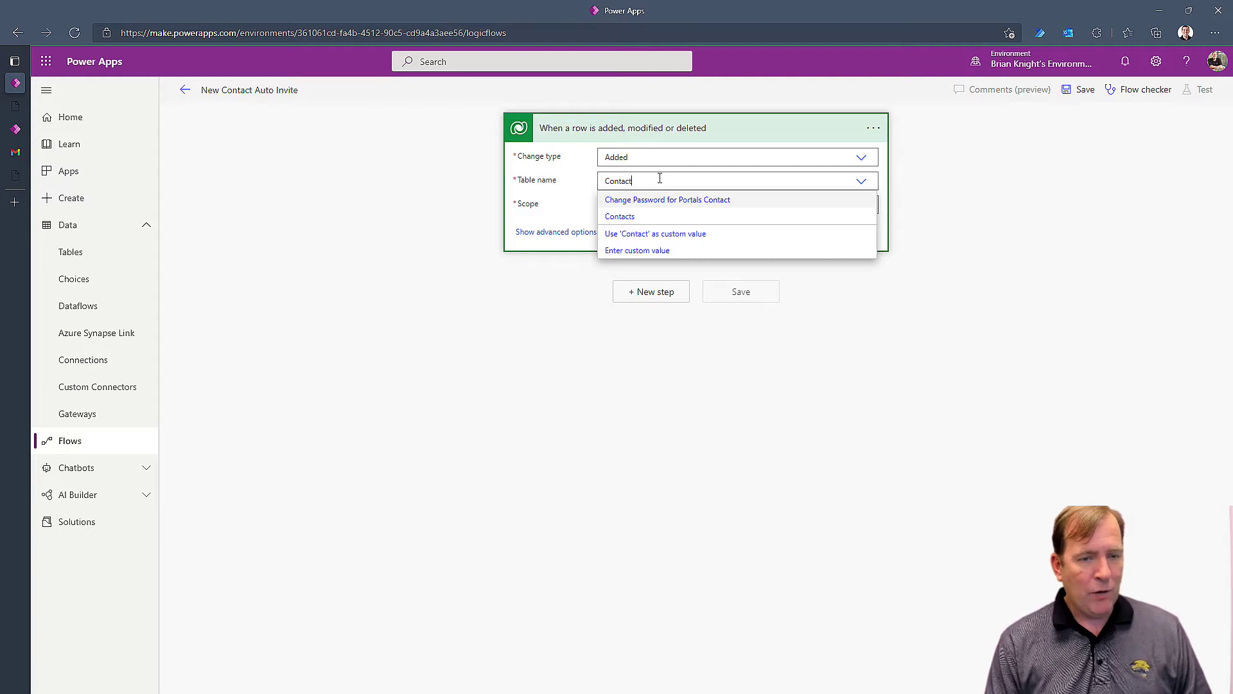
{"action": "left_click", "coordinate": [627, 216]}
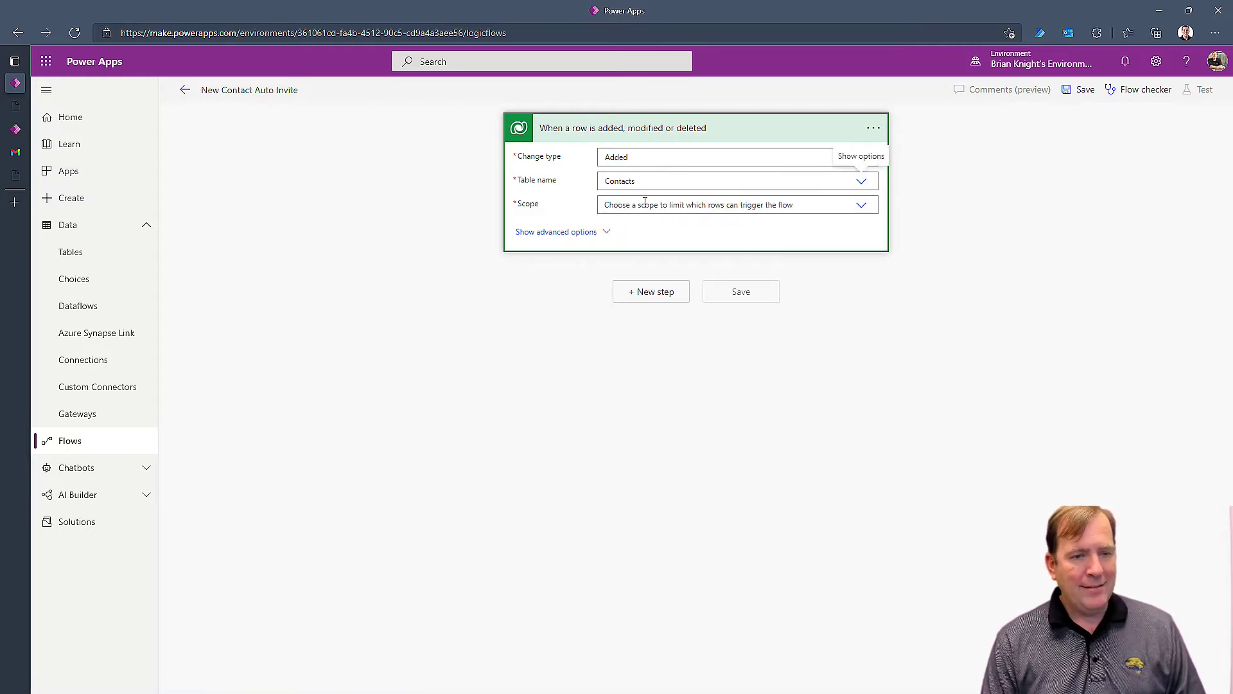
{"action": "left_click", "coordinate": [645, 204]}
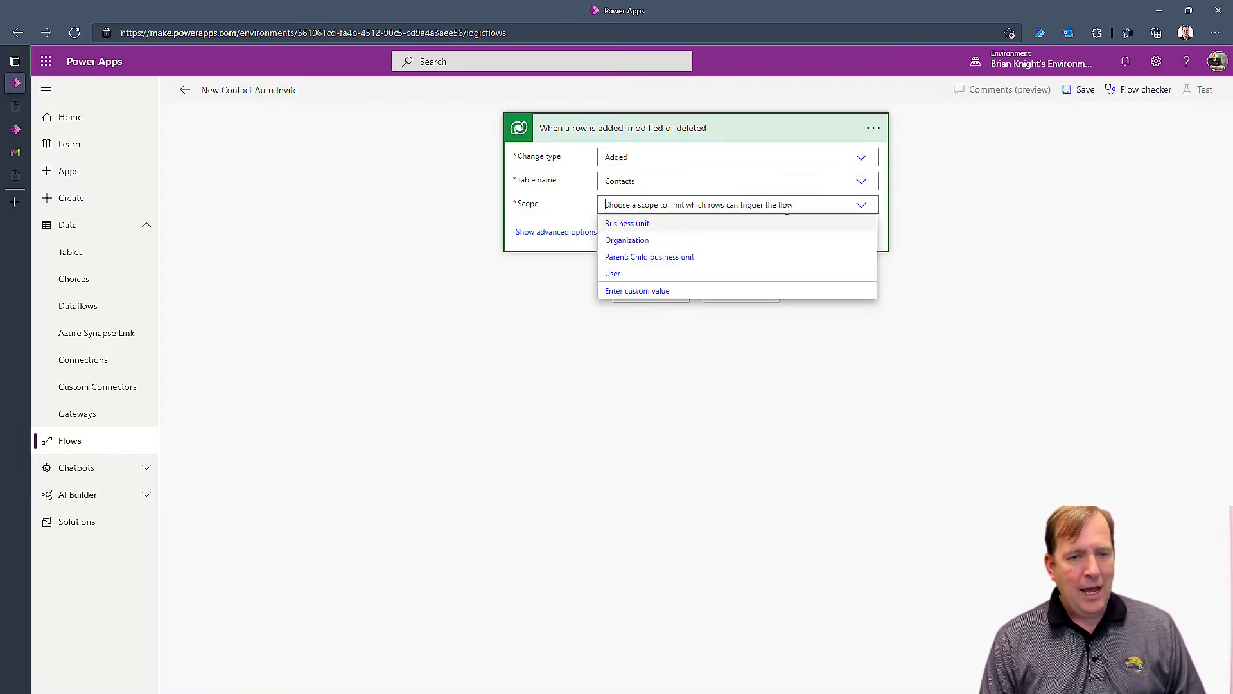
{"action": "left_click", "coordinate": [636, 241]}
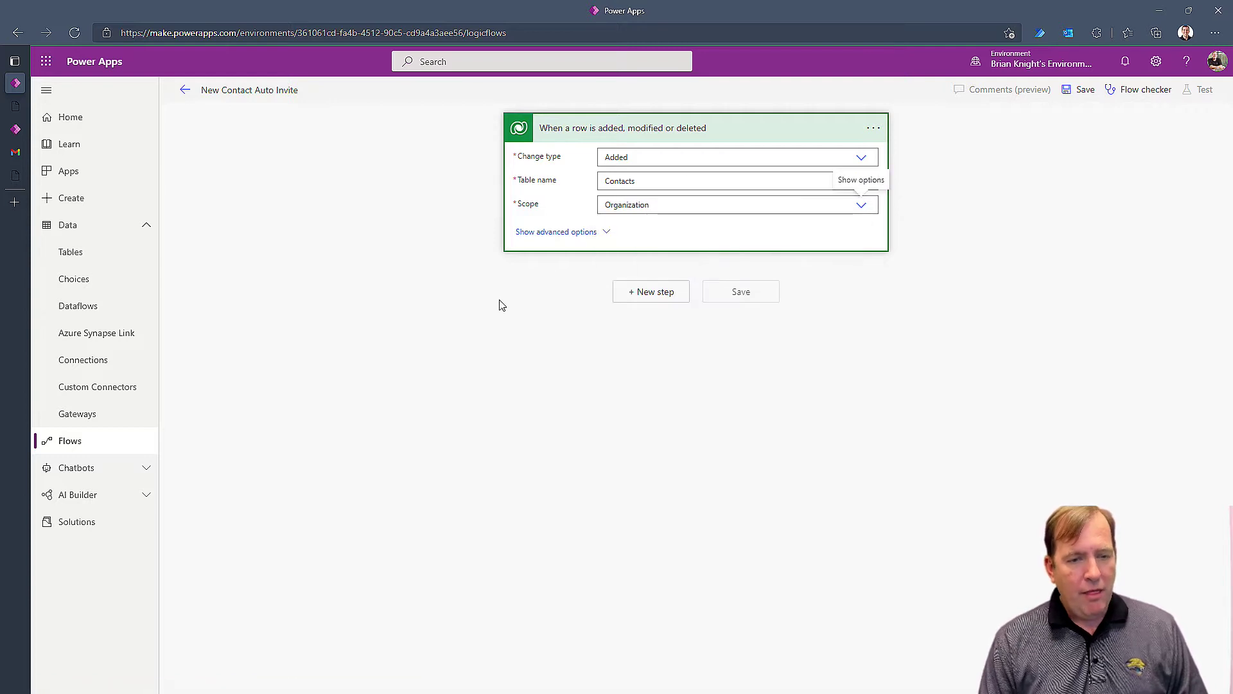
Rename the trigger to New Contact and add a new step below it.
{"action": "left_click", "coordinate": [873, 127]}
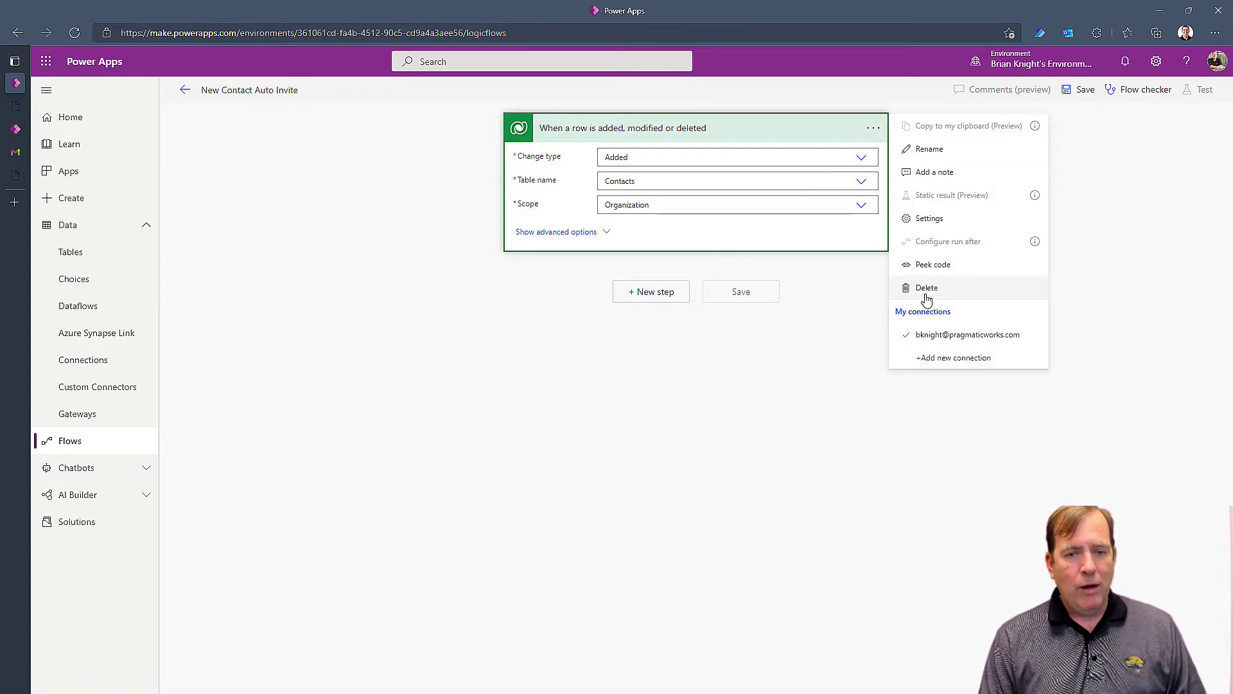
{"action": "left_click", "coordinate": [920, 149]}
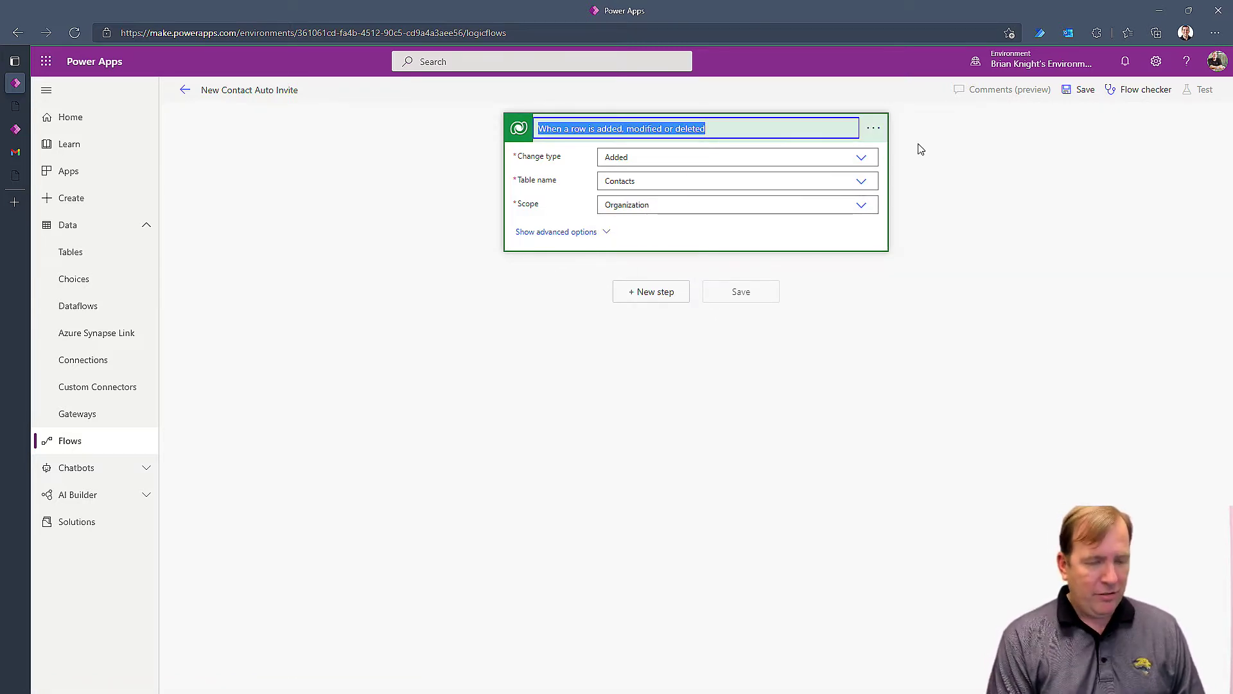
{"action": "type", "text": "New Contact"}
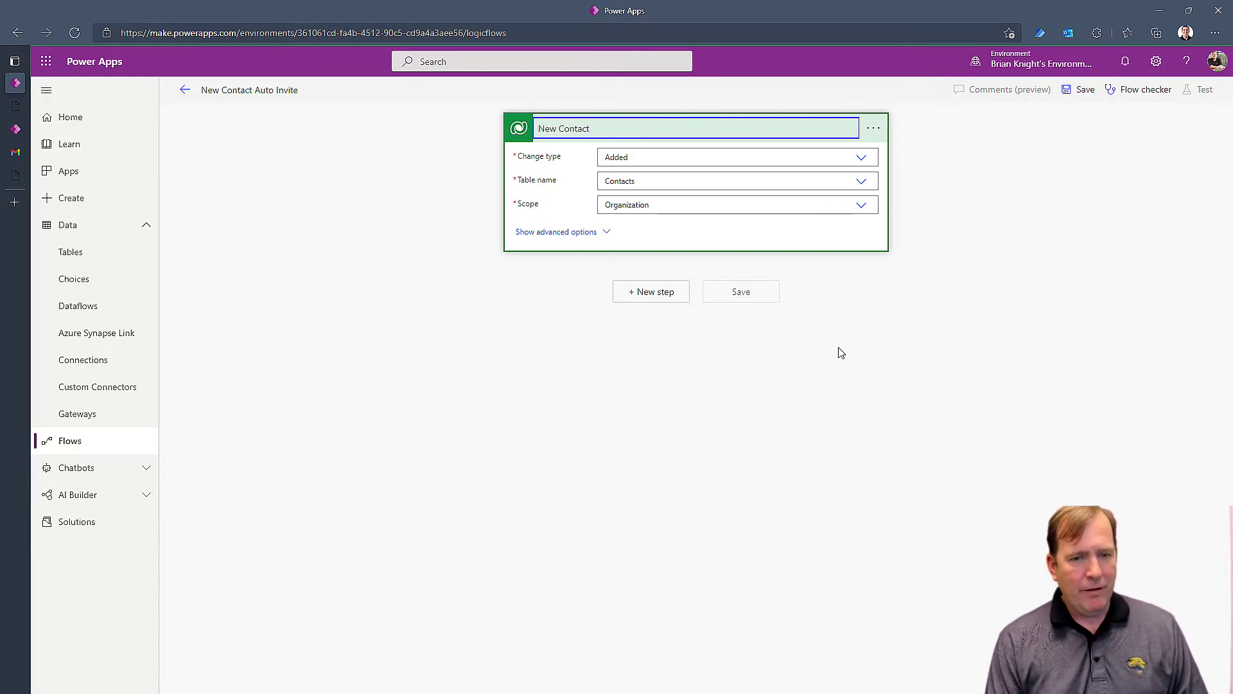
{"action": "left_click", "coordinate": [839, 349]}
{"action": "left_click", "coordinate": [655, 291]}
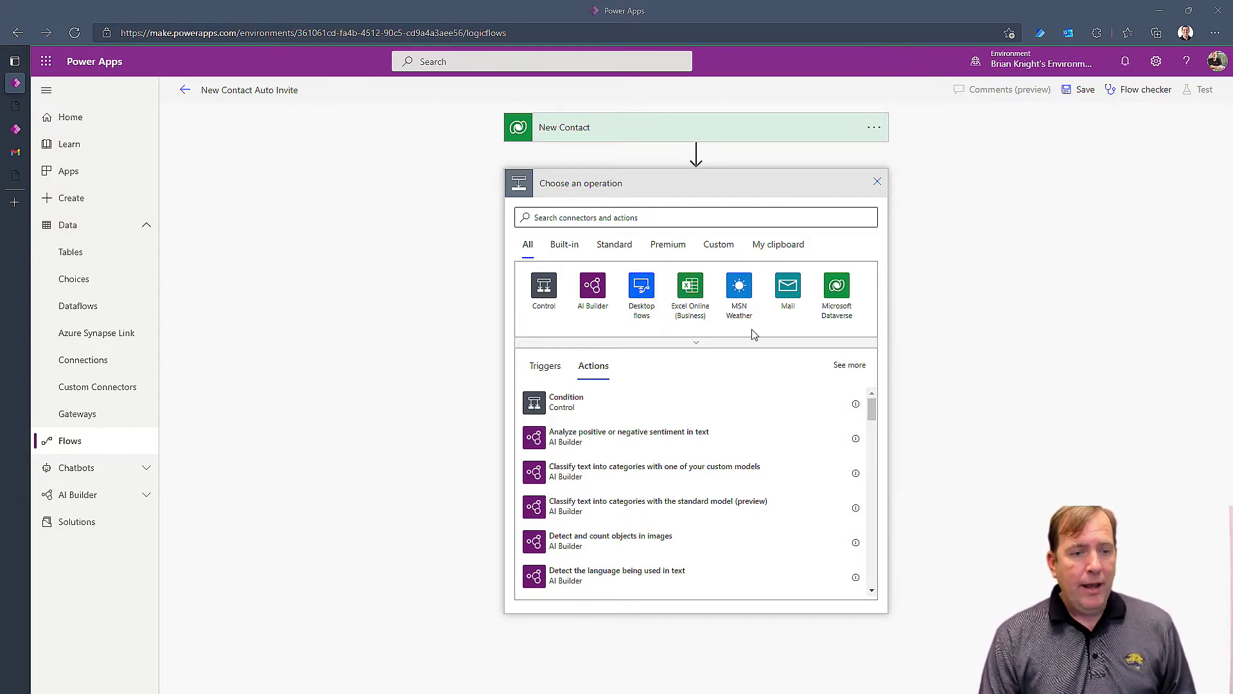
Add an Initialize variable step named varInvite of type String.
{"action": "left_click", "coordinate": [595, 218]}
{"action": "type", "text": "v"}
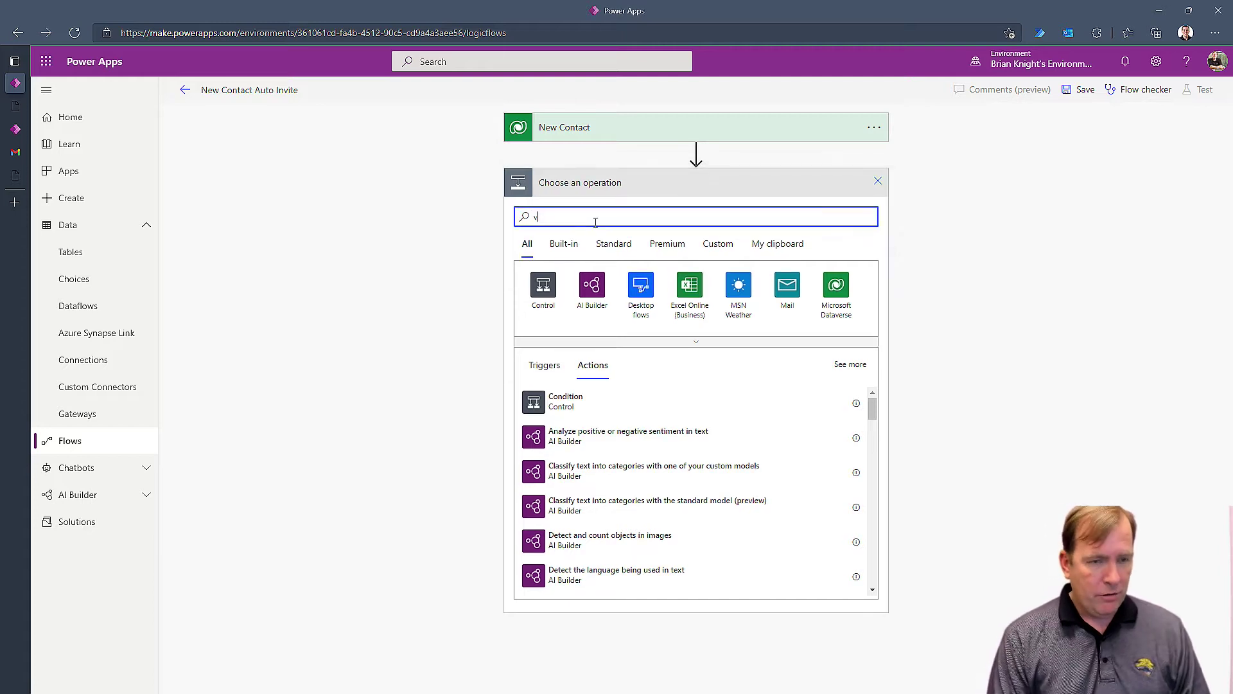
{"action": "type", "text": "ariab"}
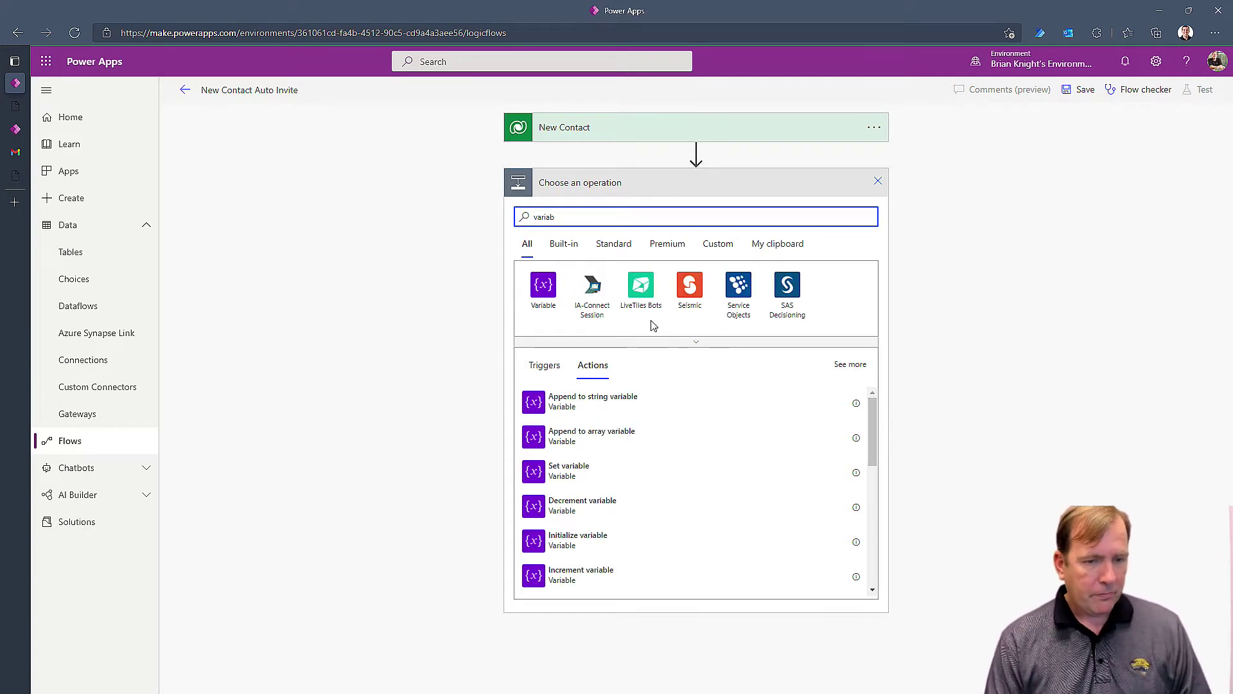
{"action": "left_click", "coordinate": [618, 536]}
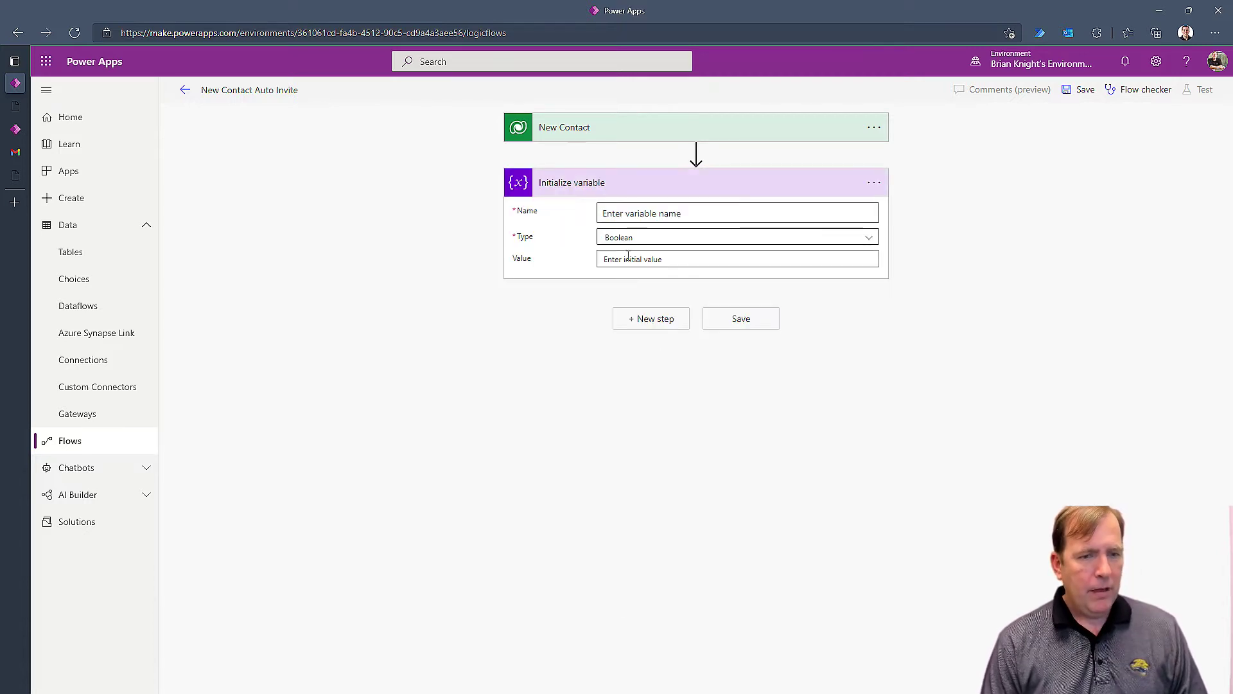
{"action": "left_click", "coordinate": [644, 214]}
{"action": "type", "text": "varInvite"}
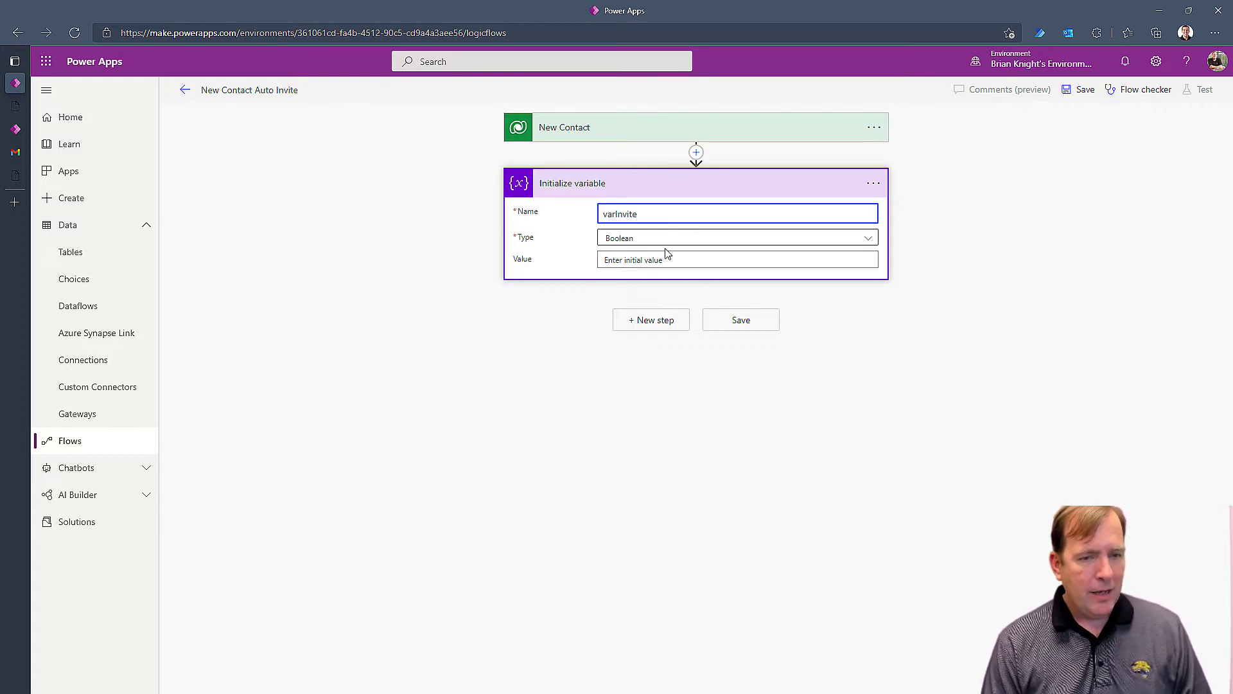
{"action": "left_click", "coordinate": [665, 241]}
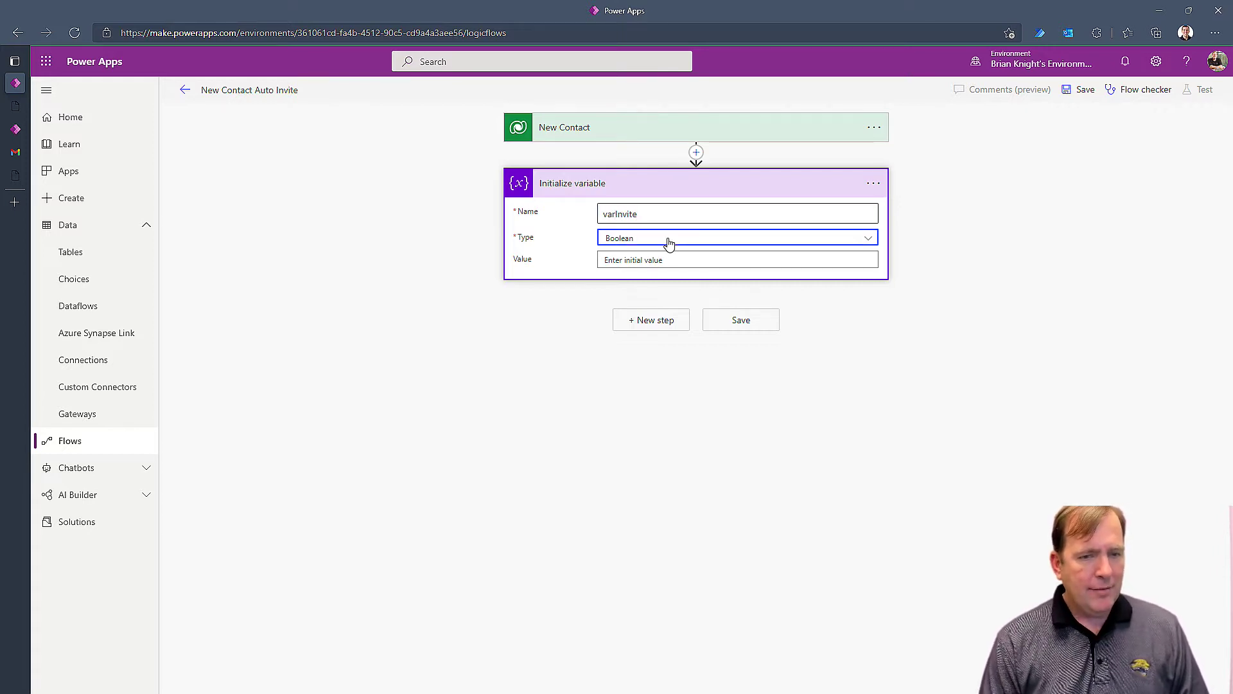
{"action": "left_click", "coordinate": [652, 328]}
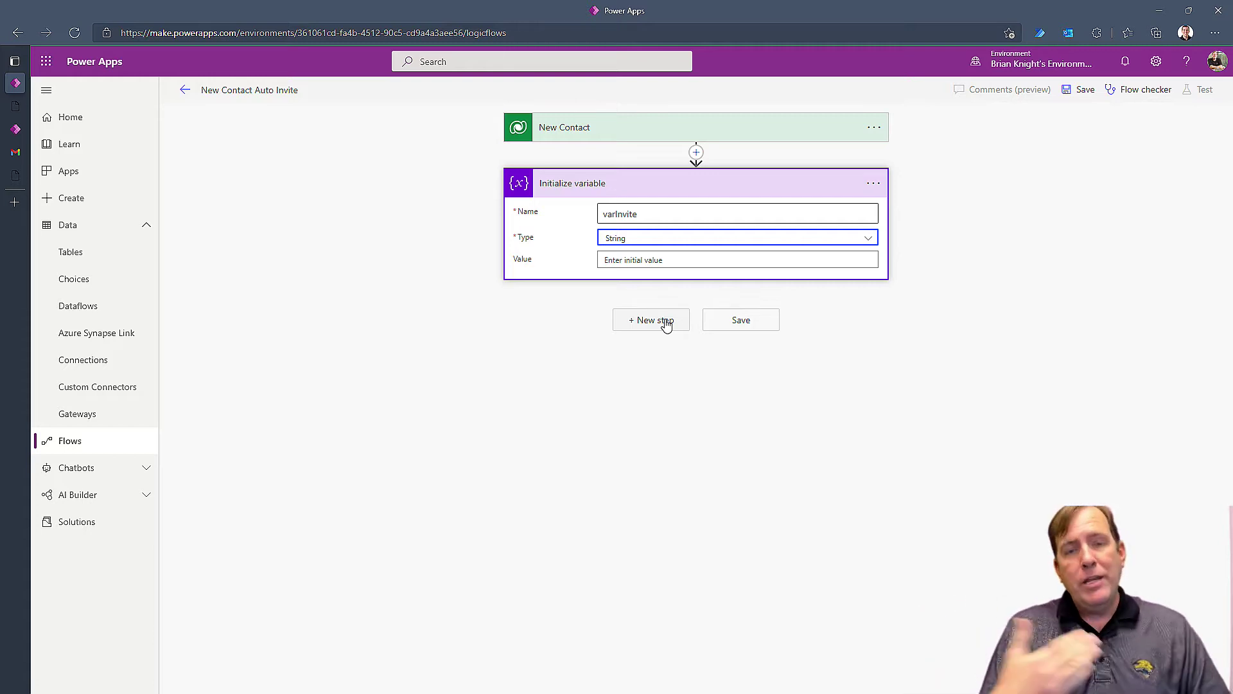
Set varInvite's initial value to guid() expressions.
{"action": "left_click", "coordinate": [664, 261]}
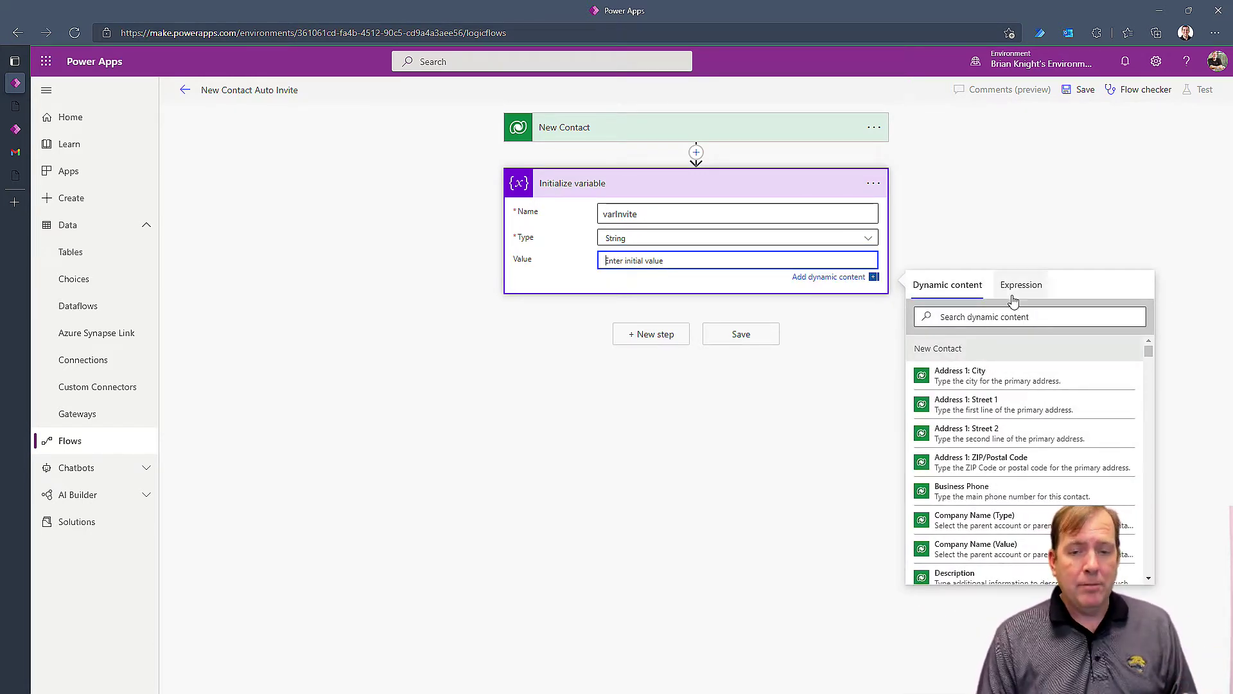
{"action": "left_click", "coordinate": [1020, 284]}
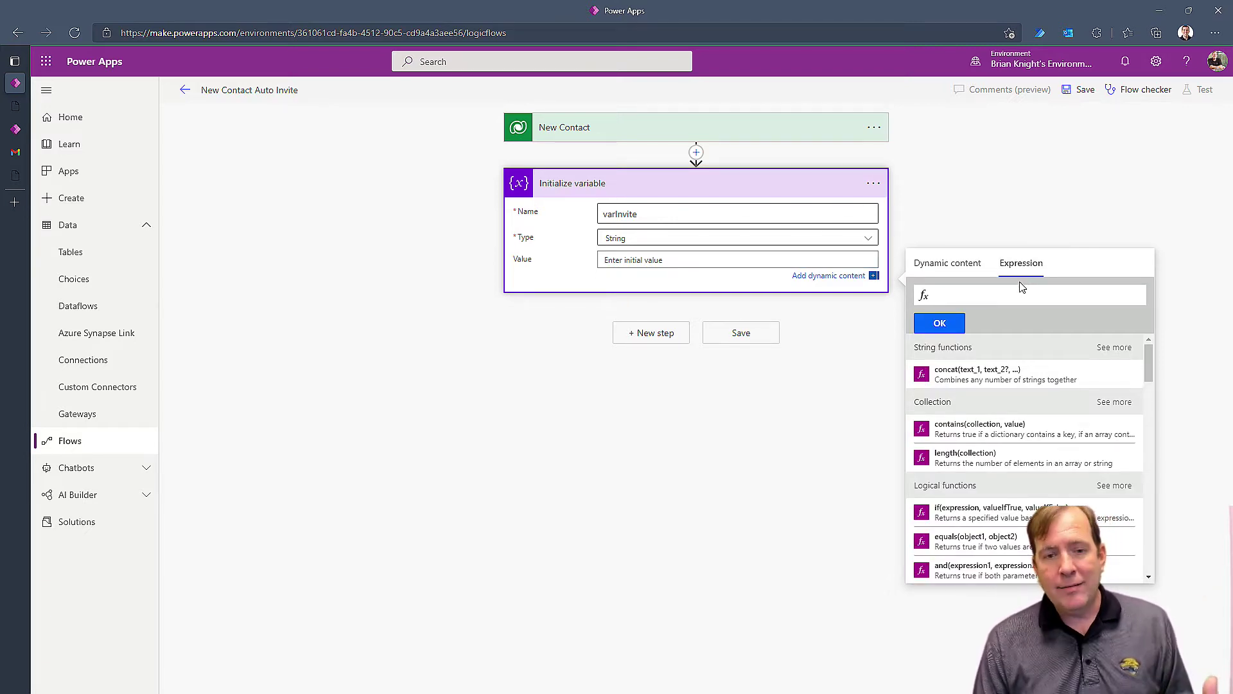
{"action": "type", "text": "gui"}
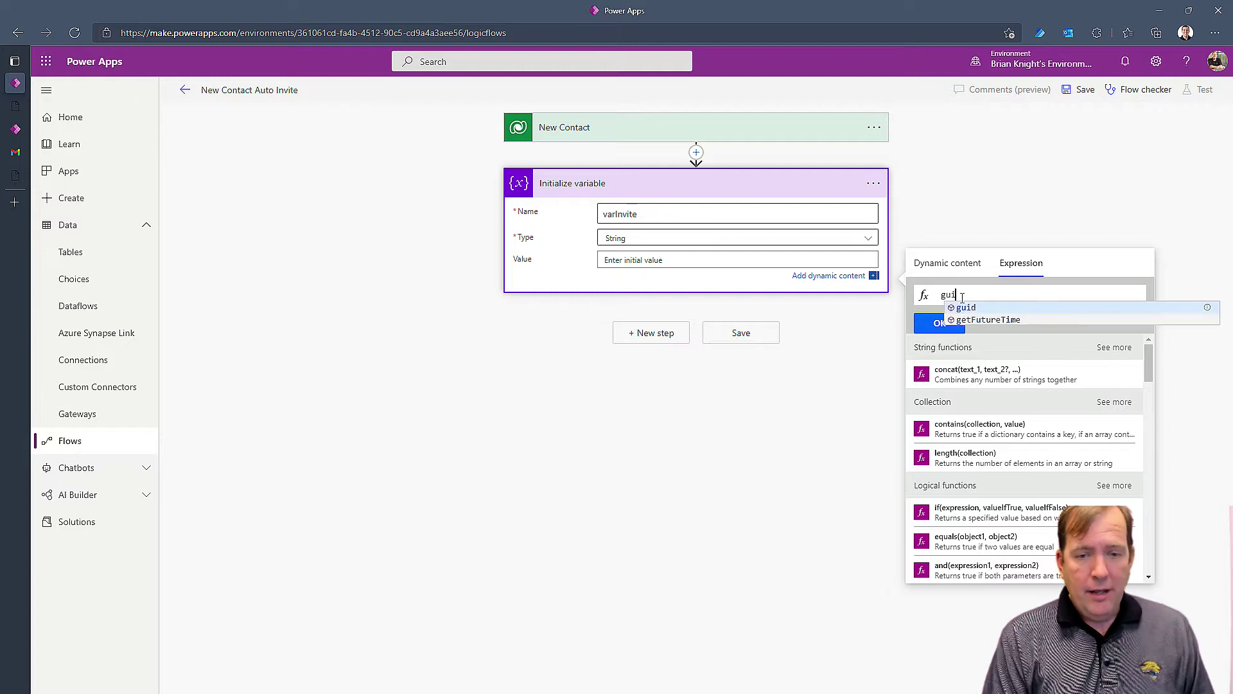
{"action": "type", "text": "d()"}
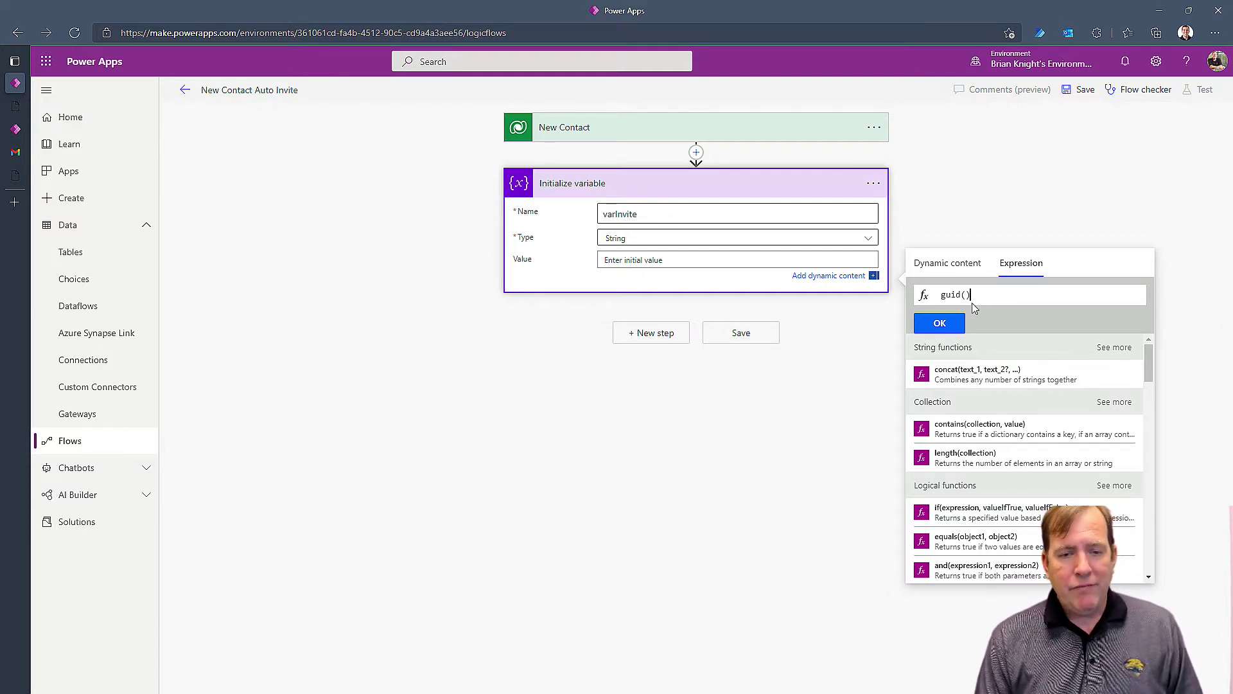
{"action": "left_click", "coordinate": [940, 323]}
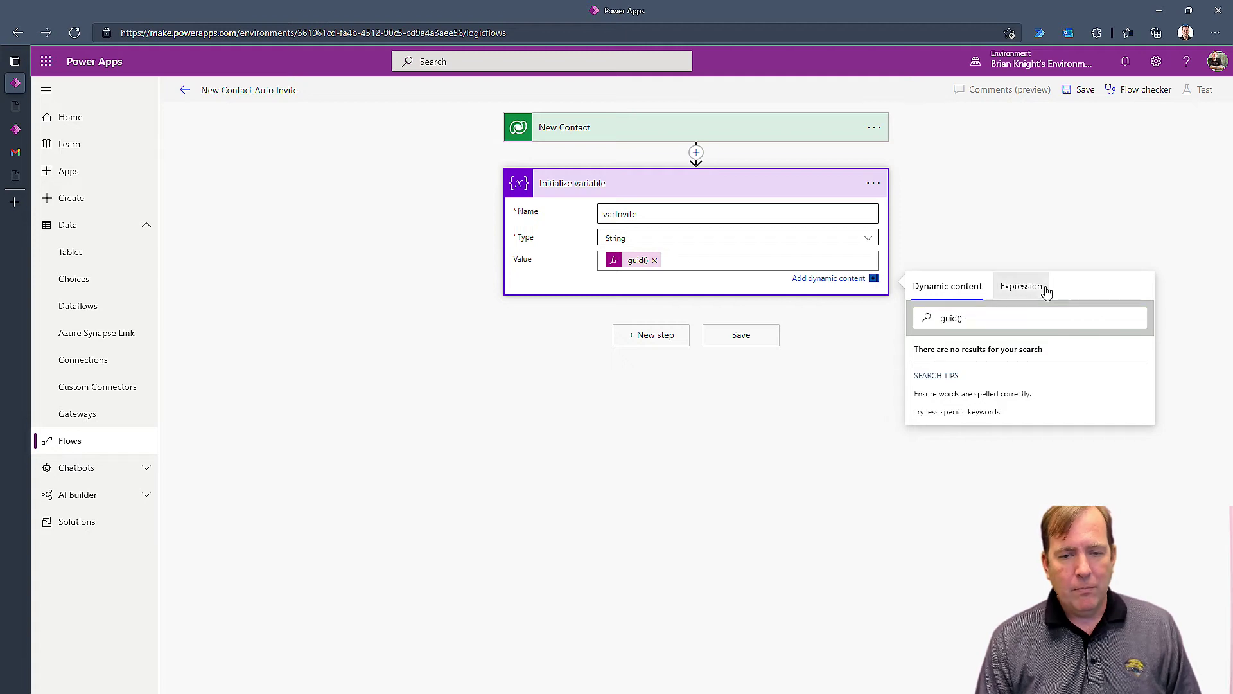
{"action": "left_click", "coordinate": [1021, 286]}
{"action": "left_click", "coordinate": [927, 346]}
{"action": "left_click", "coordinate": [631, 267]}
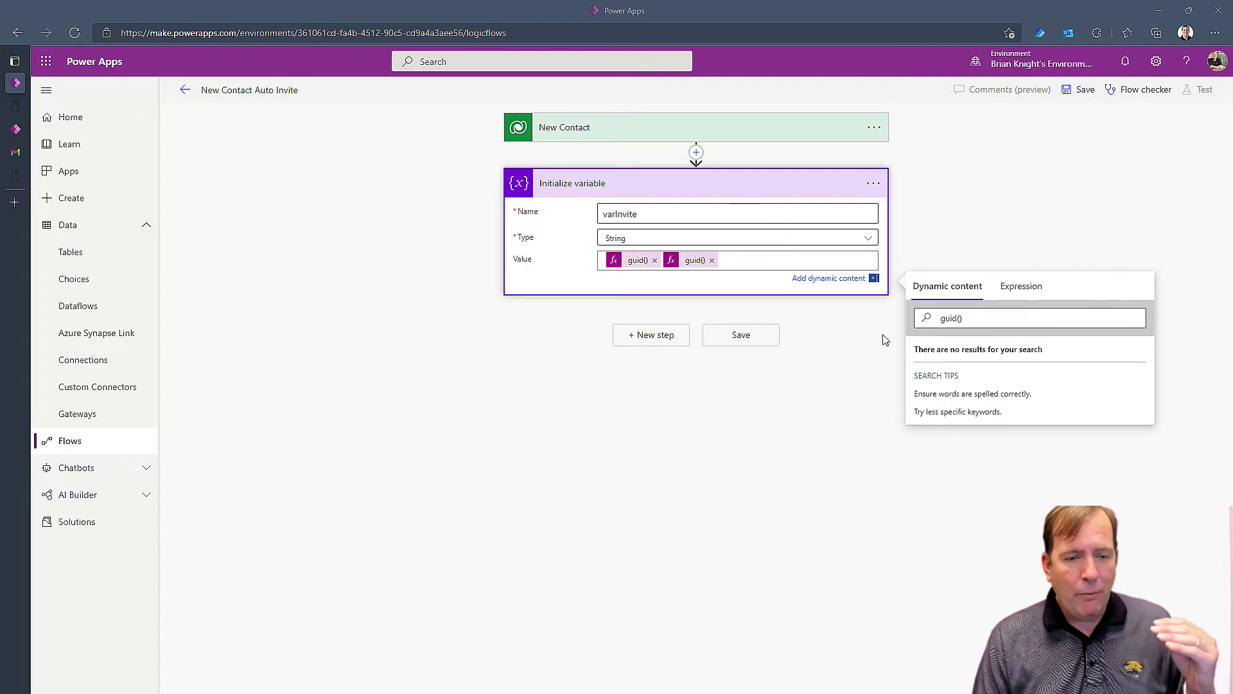
Add a second Initialize variable step, varRole of type String, and focus its value.
{"action": "left_click", "coordinate": [669, 336]}
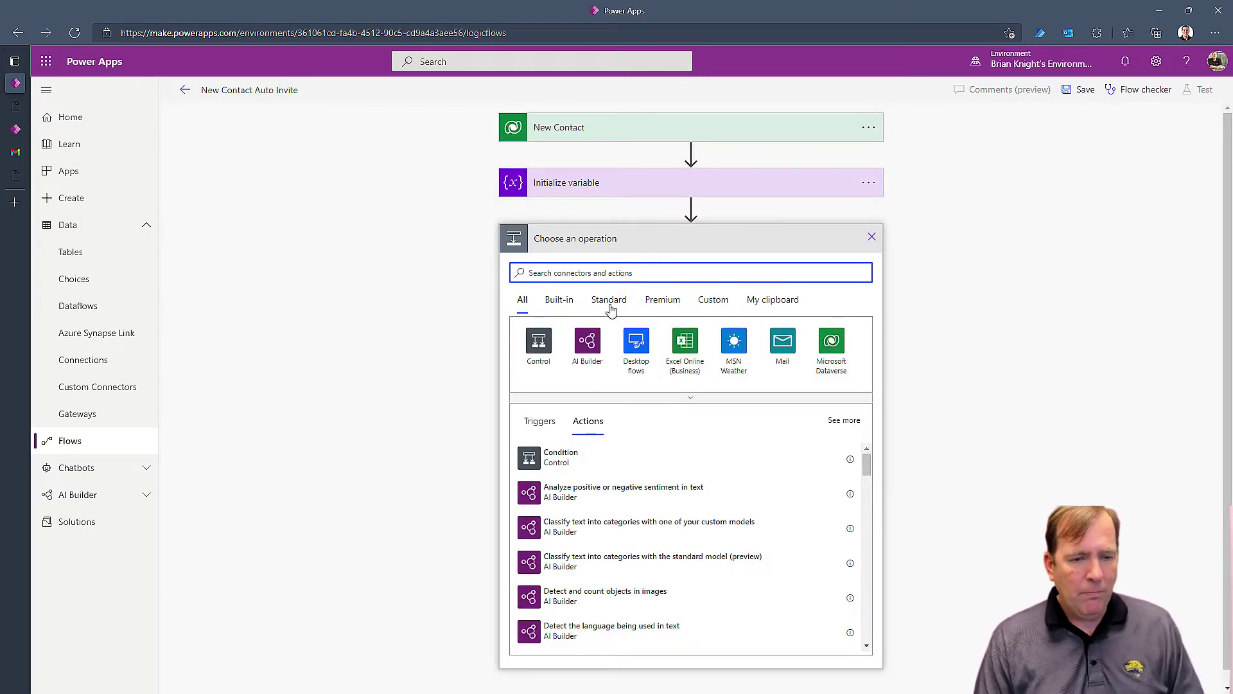
{"action": "type", "text": "variable"}
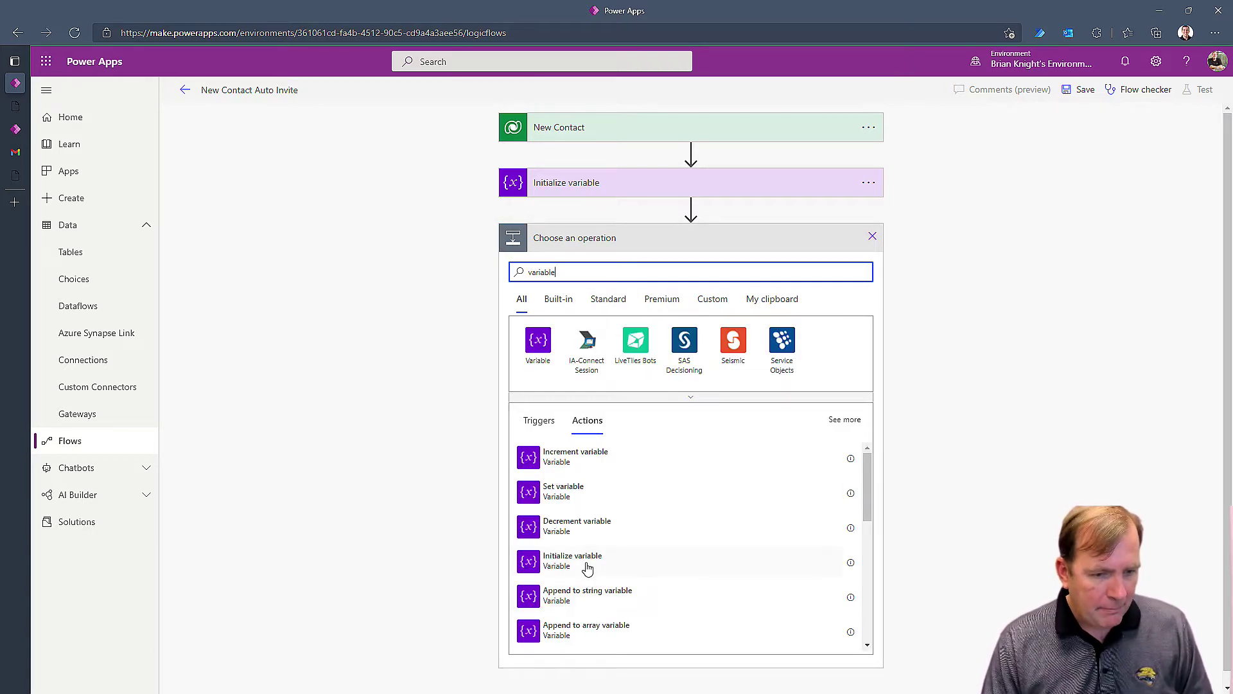
{"action": "left_click", "coordinate": [586, 567]}
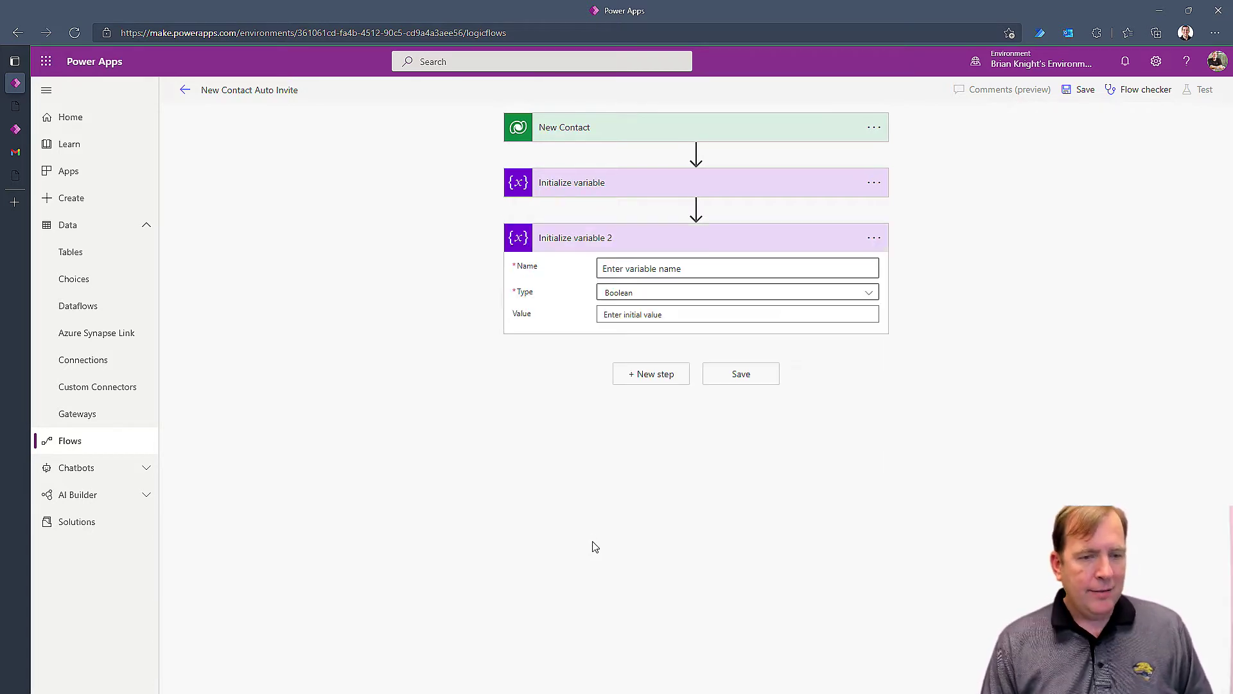
{"action": "left_click", "coordinate": [713, 293]}
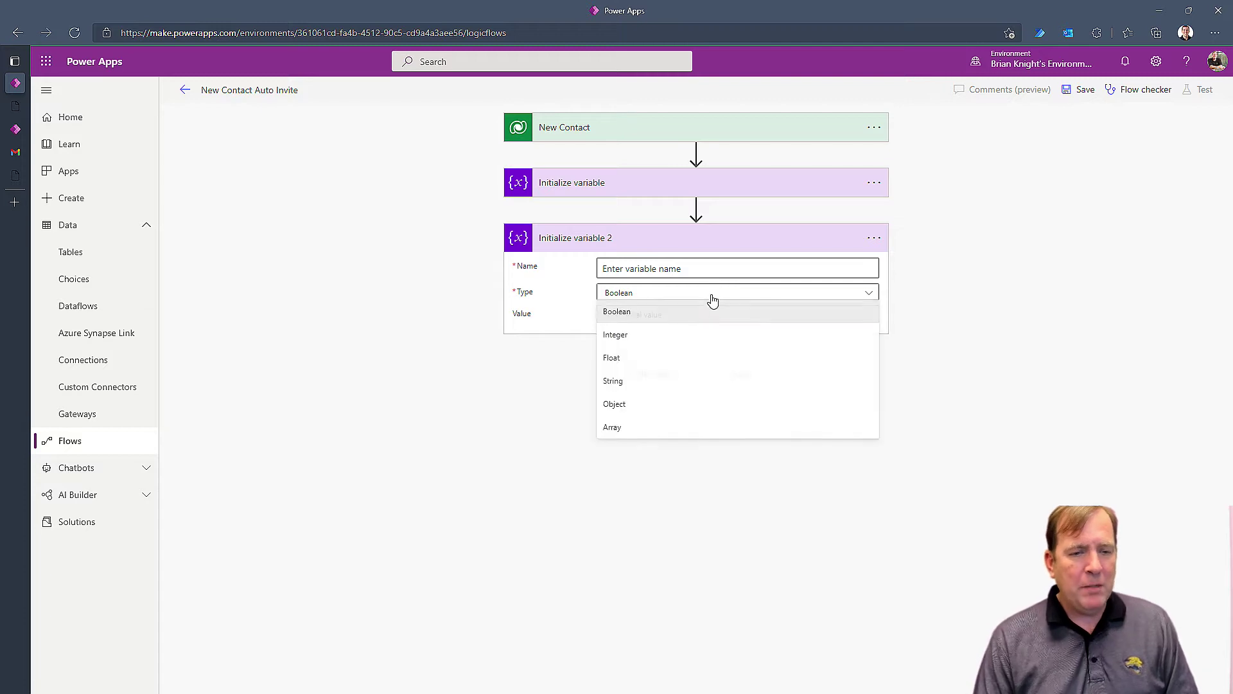
{"action": "left_click", "coordinate": [623, 388]}
{"action": "left_click", "coordinate": [651, 268]}
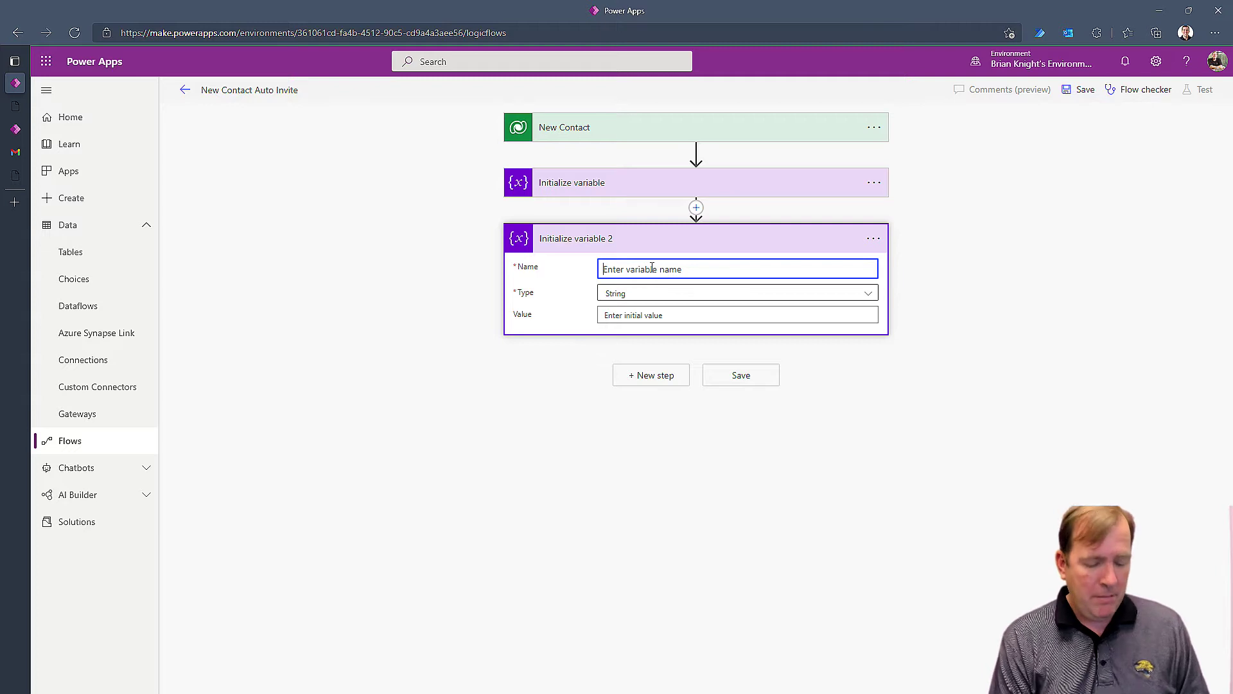
{"action": "type", "text": "varRole"}
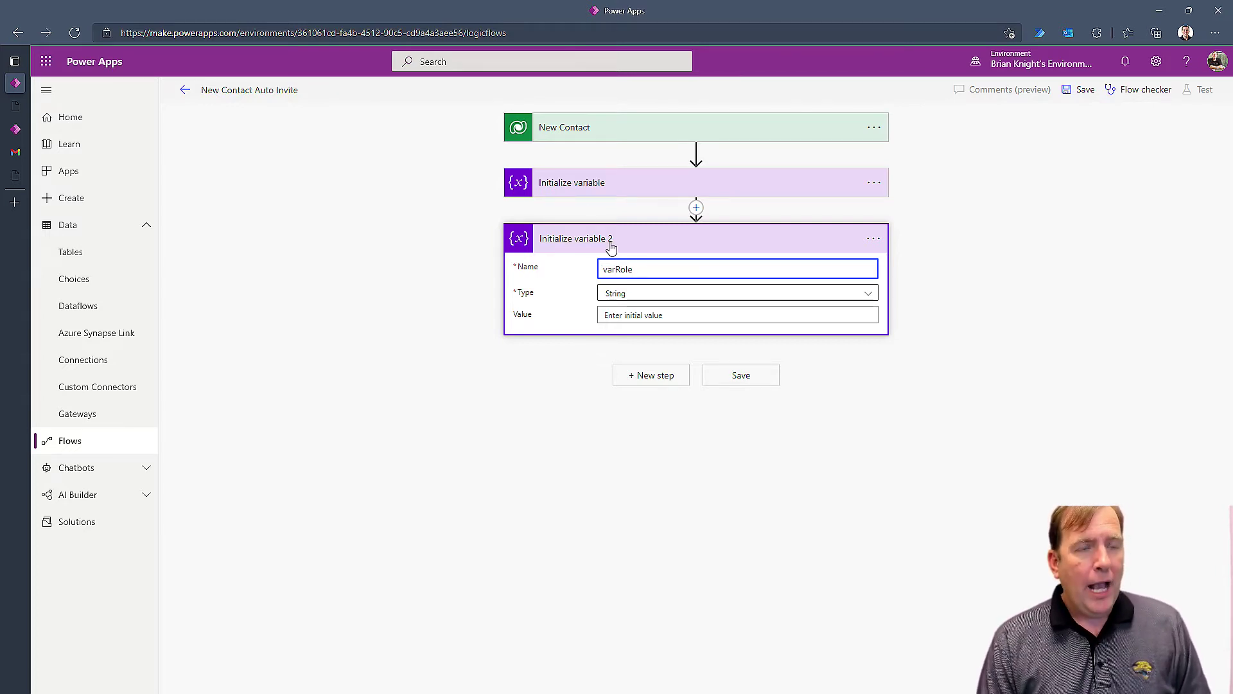
{"action": "key", "text": "alt+Tab"}
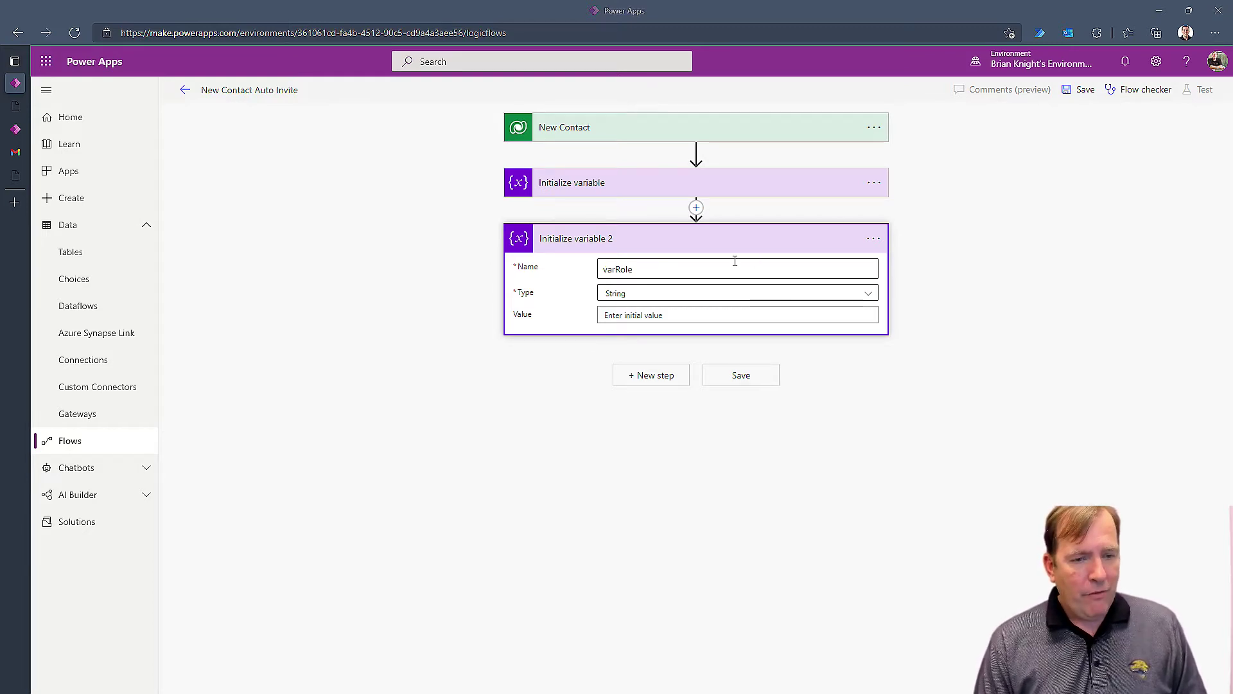
{"action": "left_click", "coordinate": [642, 314]}
Paste the adx_webroles API URL with the role ID into varRole's value.
{"action": "key", "text": "ctrl+v"}
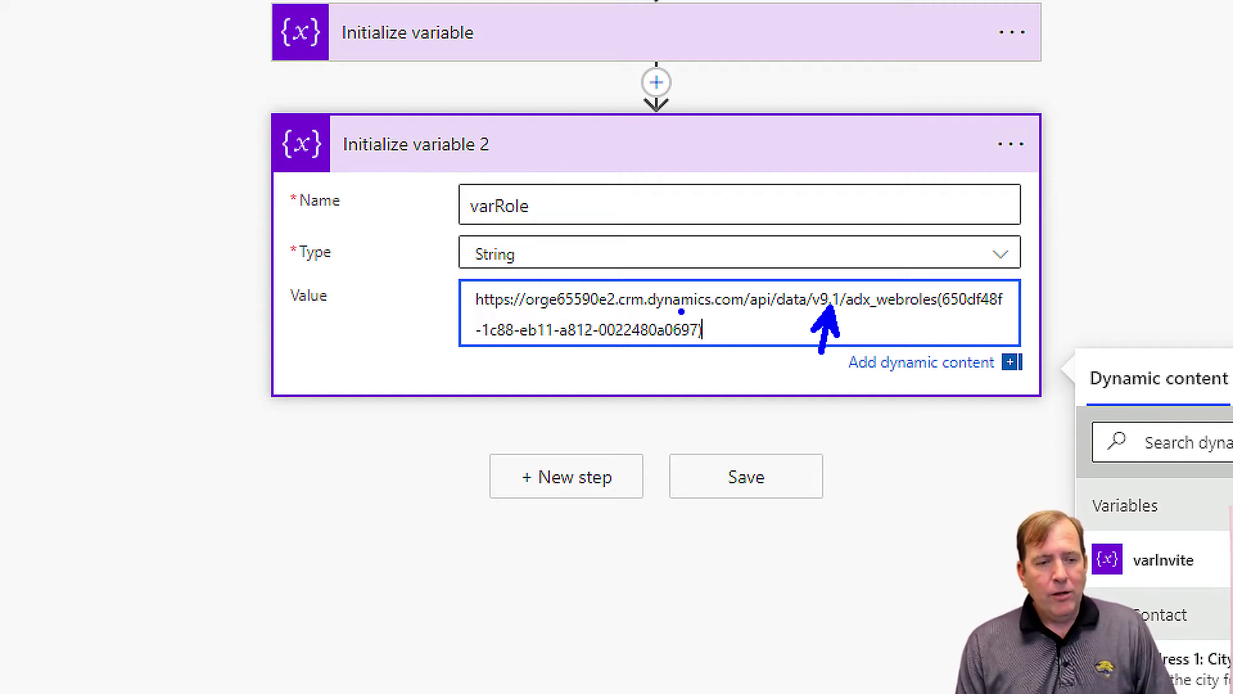
{"action": "left_click_drag", "start_coordinate": [517, 269], "coordinate": [758, 327]}
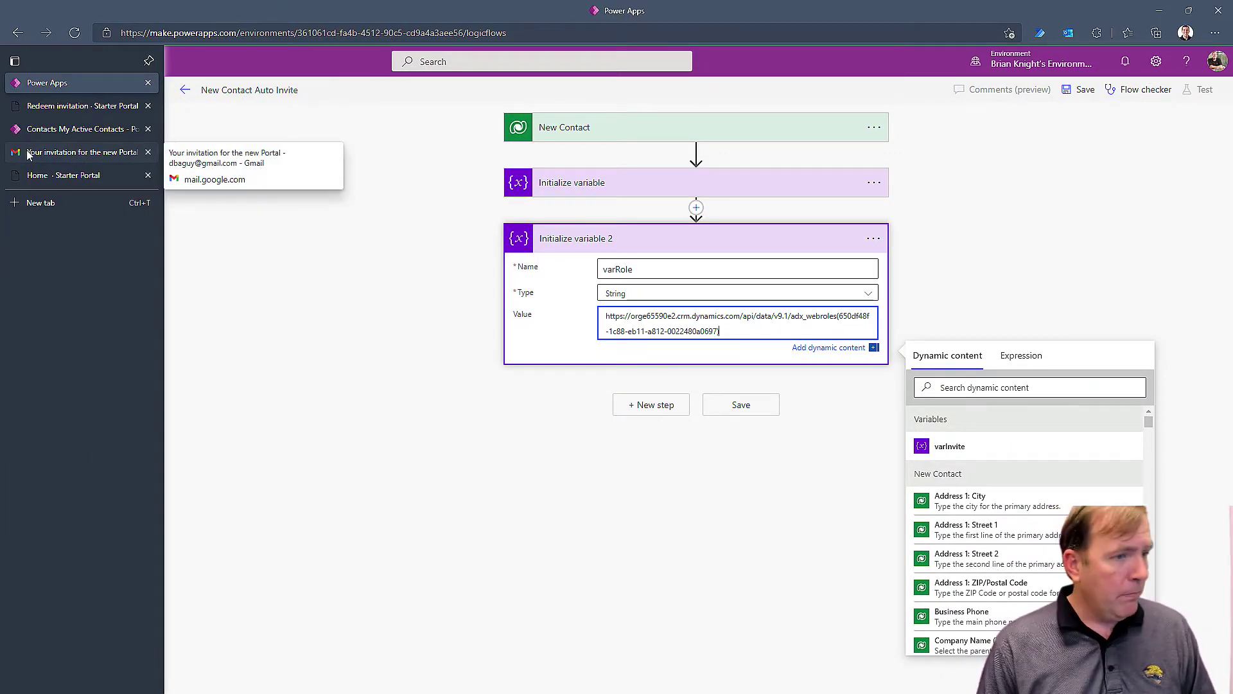
{"action": "left_click", "coordinate": [72, 129]}
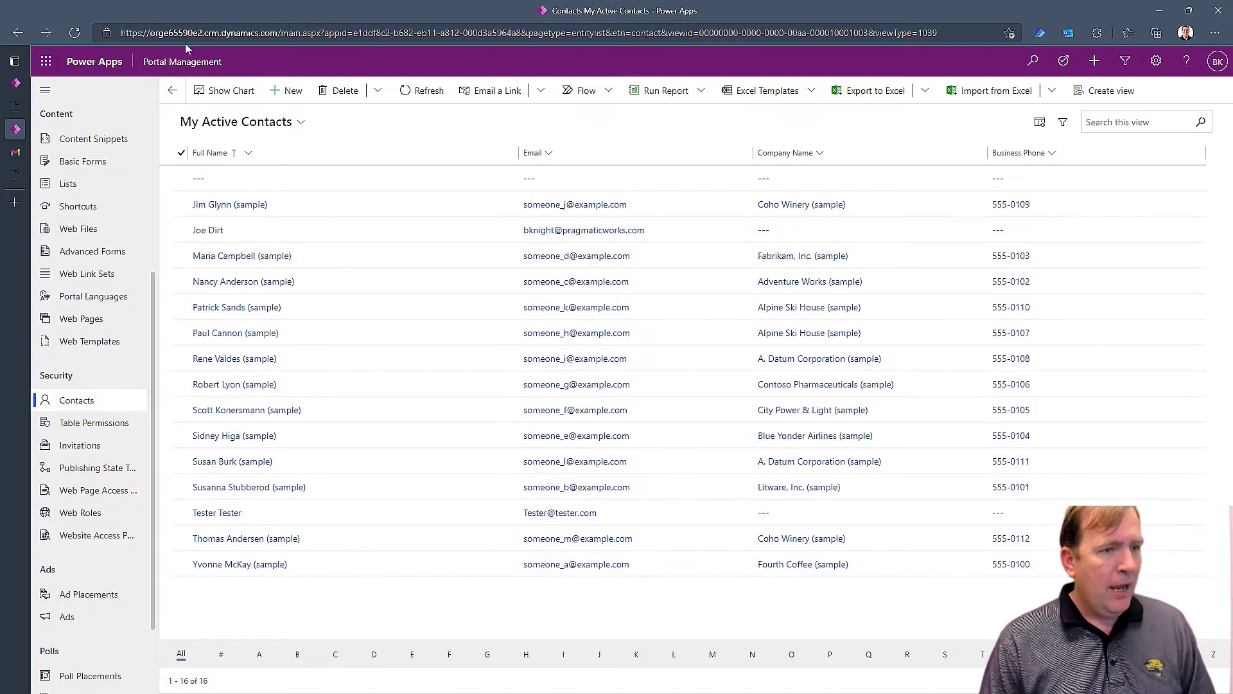
{"action": "left_click_drag", "start_coordinate": [148, 33], "coordinate": [268, 33]}
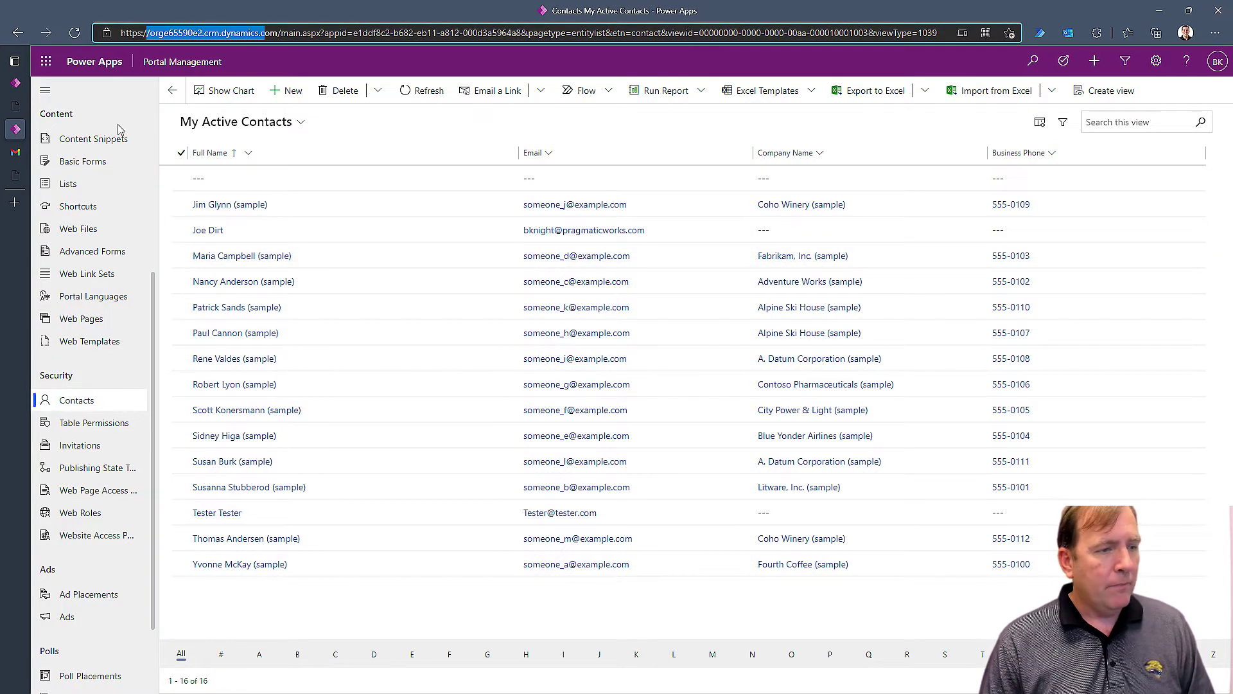
{"action": "mouse_move", "coordinate": [15, 154]}
{"action": "left_click", "coordinate": [41, 178]}
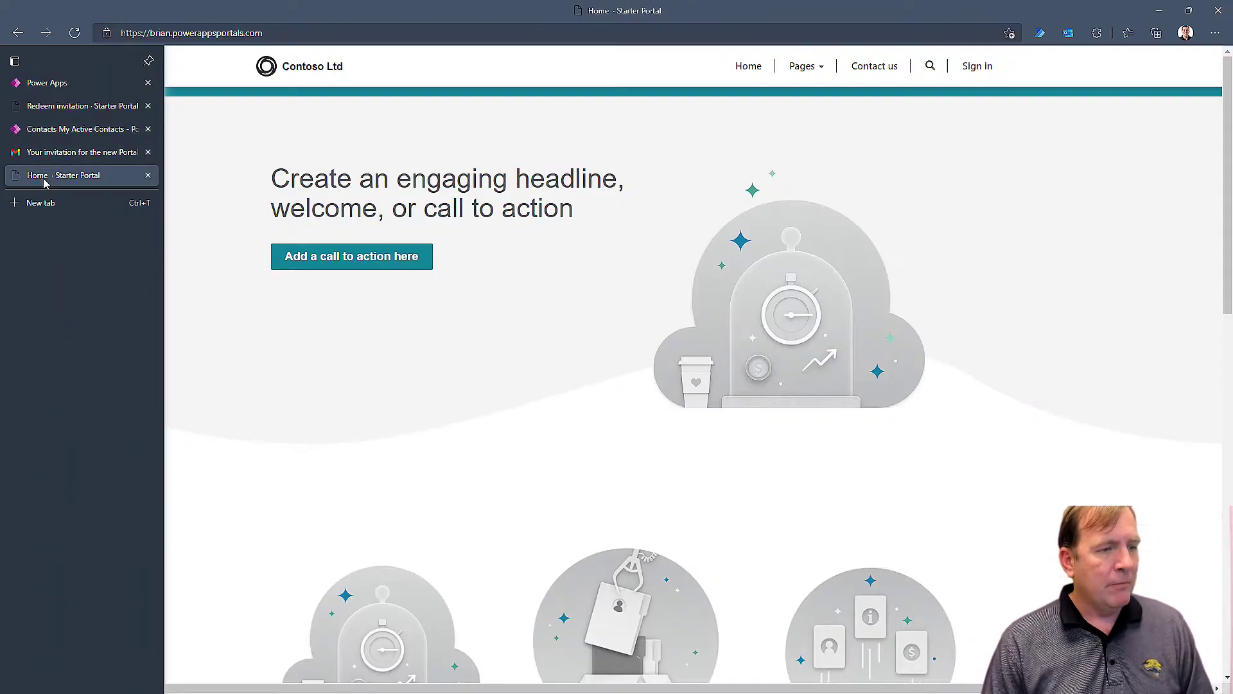
{"action": "left_click", "coordinate": [55, 112]}
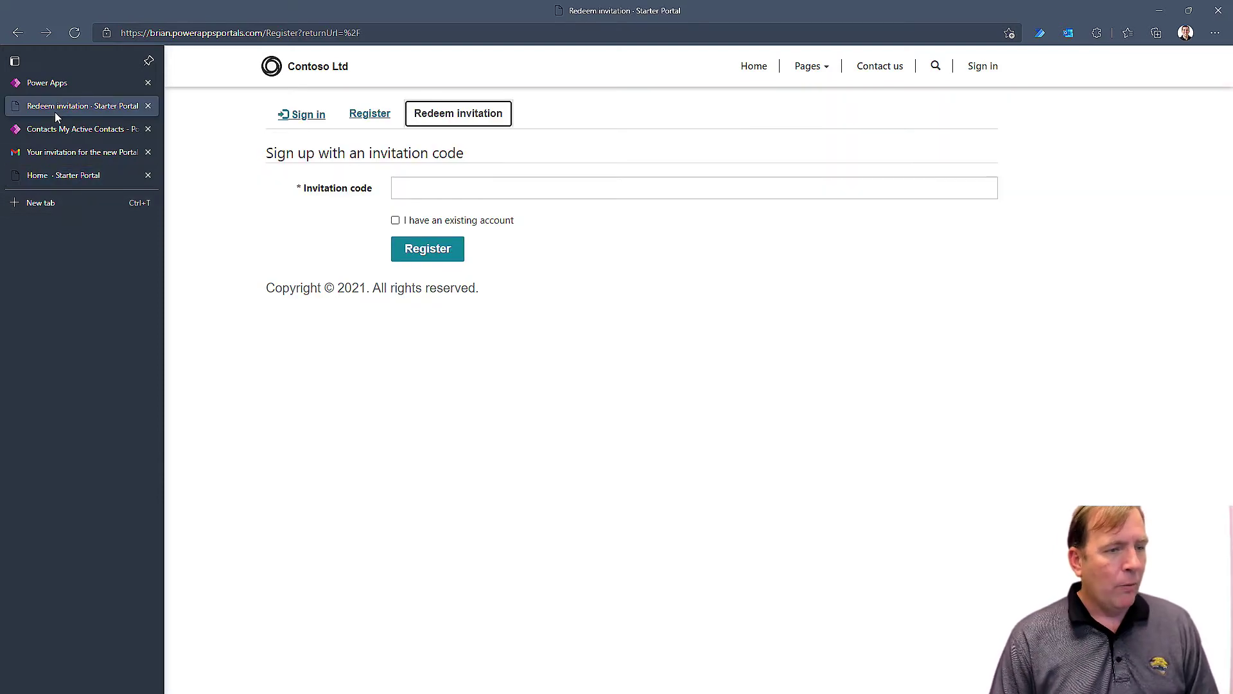
{"action": "left_click", "coordinate": [47, 84]}
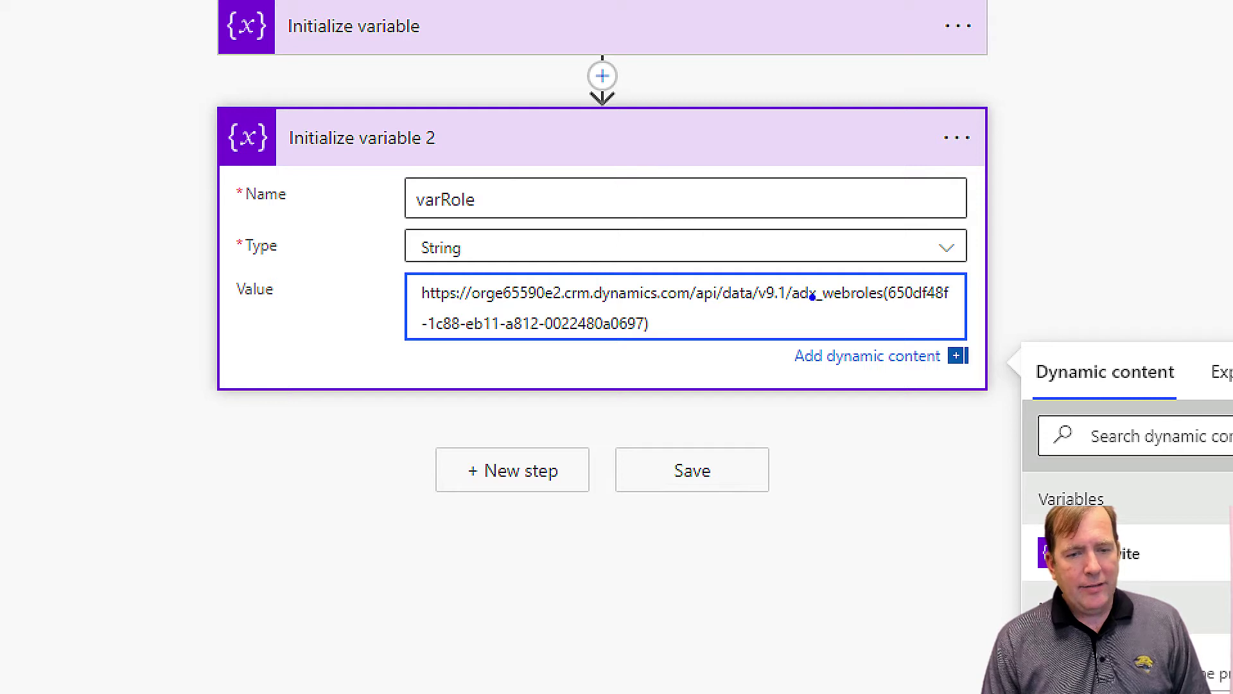
Review the role ID inside varRole's adx_webroles URL value.
{"action": "left_click_drag", "start_coordinate": [826, 304], "coordinate": [792, 374]}
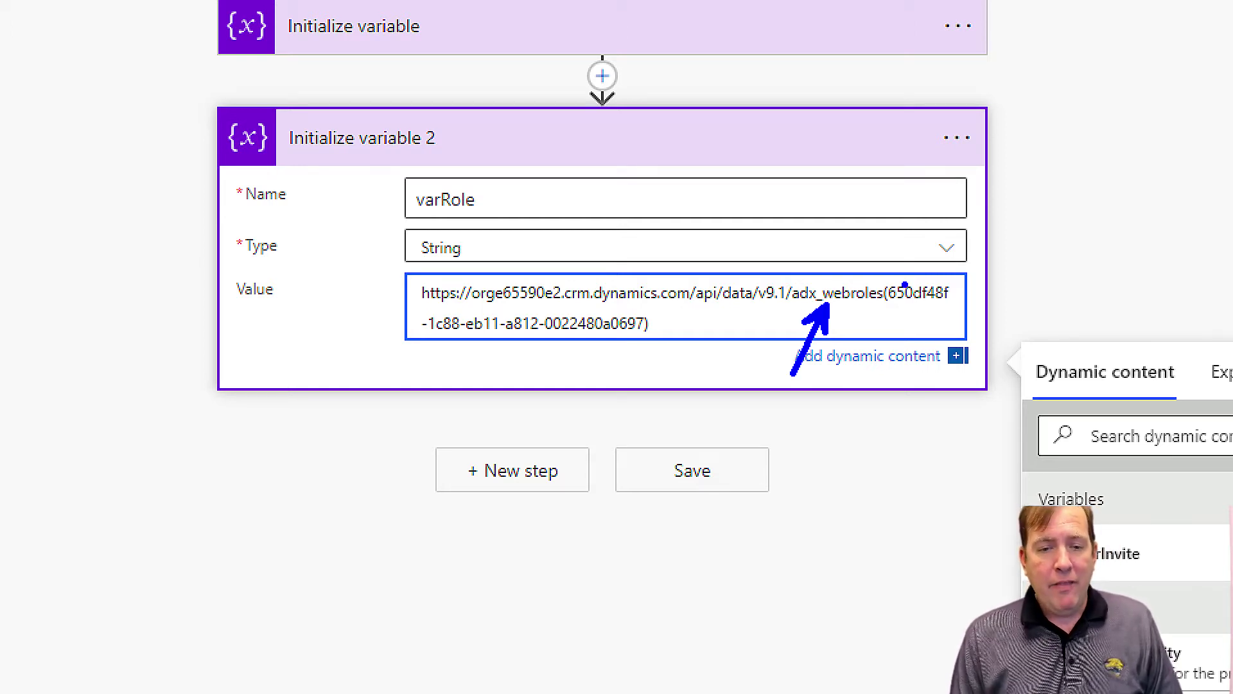
{"action": "left_click_drag", "start_coordinate": [888, 301], "coordinate": [960, 302]}
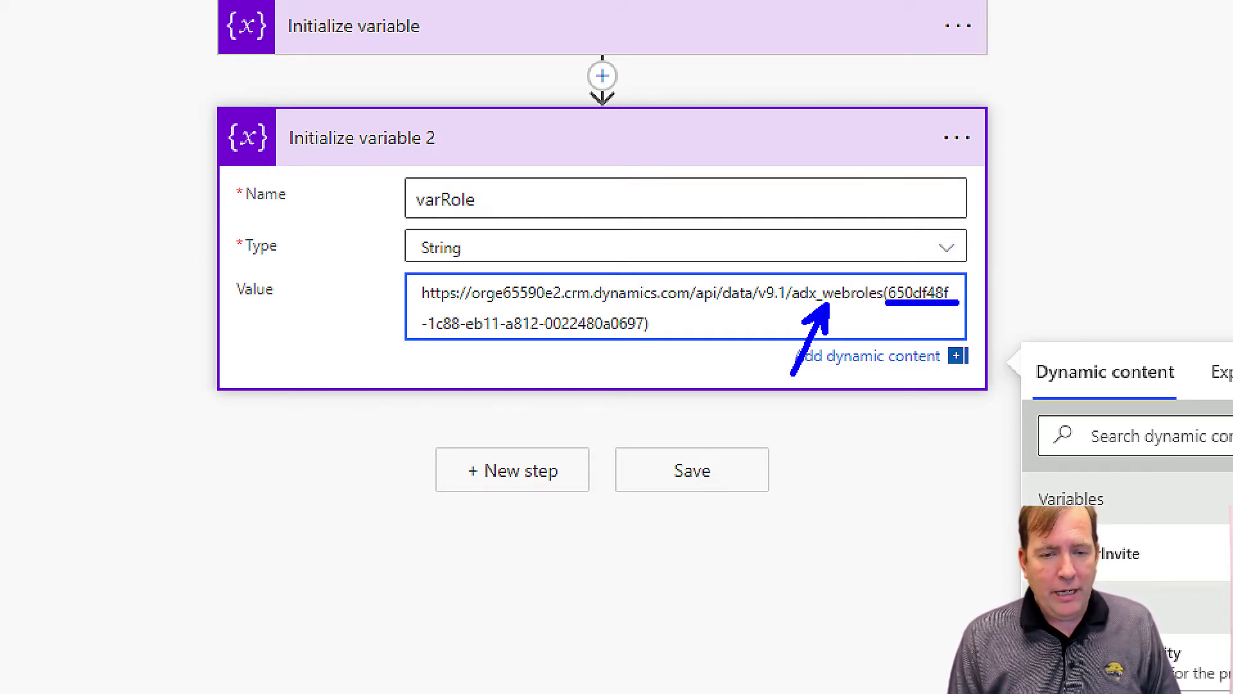
{"action": "left_click_drag", "start_coordinate": [424, 338], "coordinate": [643, 338]}
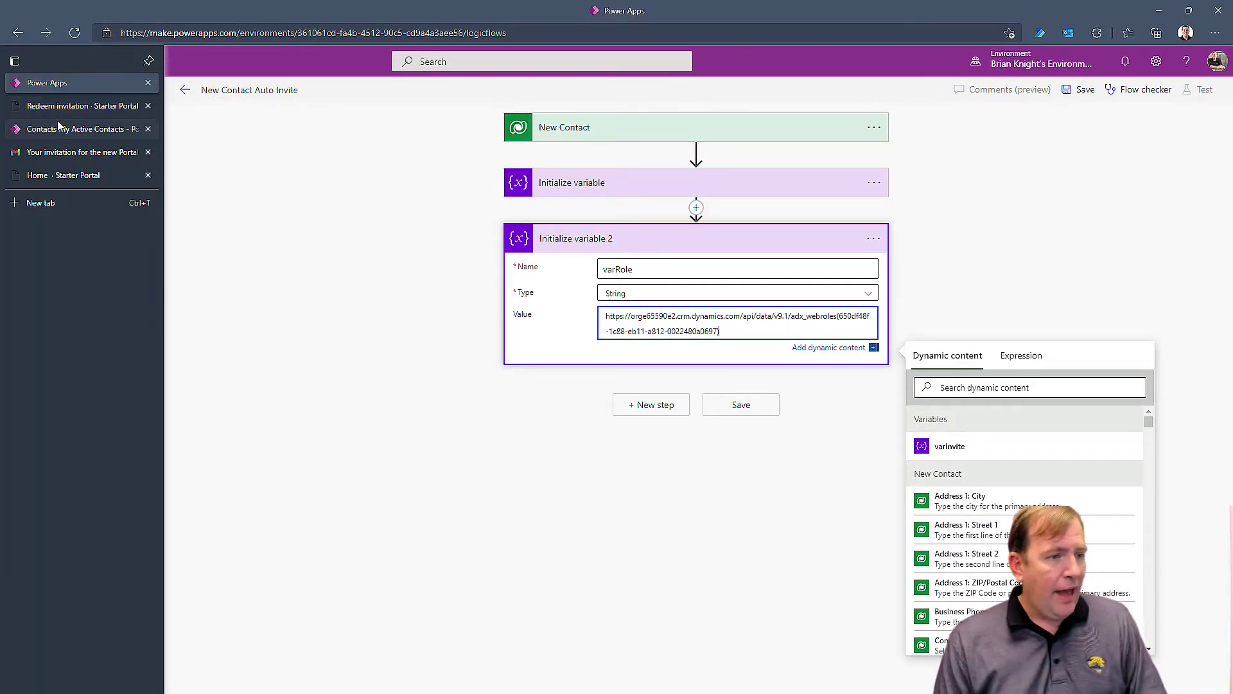
Open the Vendors record from Portal Management's Web Roles list.
{"action": "left_click", "coordinate": [74, 106]}
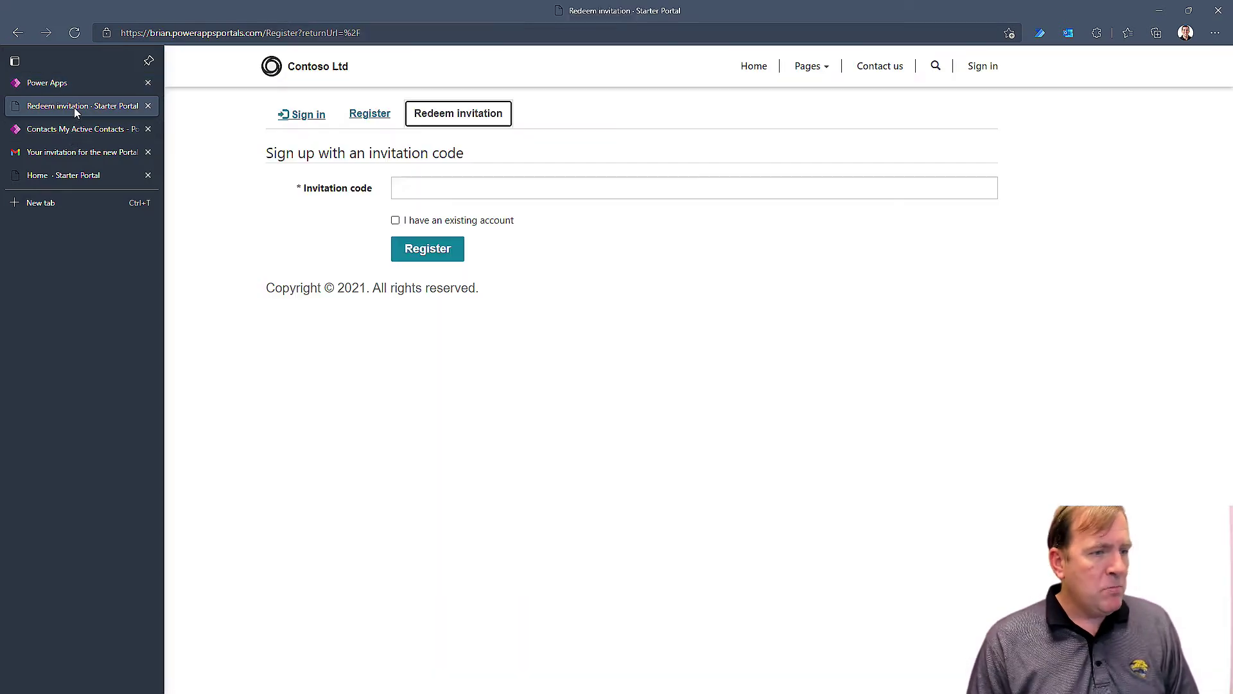
{"action": "left_click", "coordinate": [75, 130]}
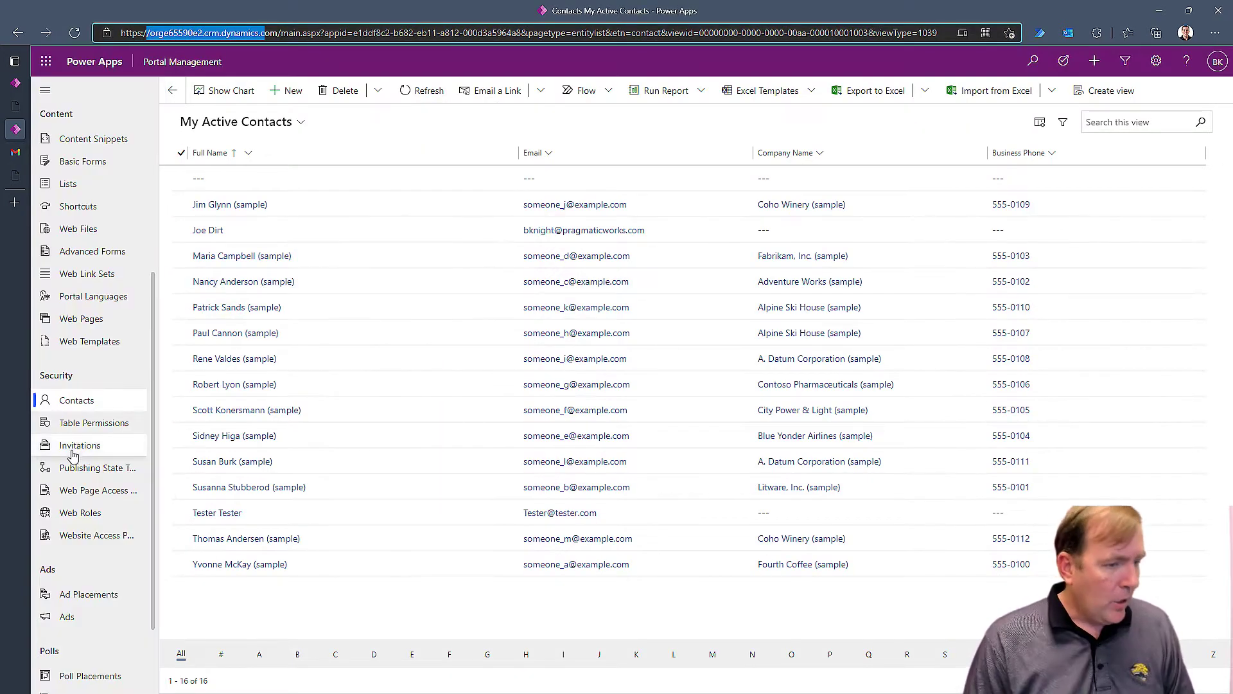
{"action": "left_click", "coordinate": [80, 513]}
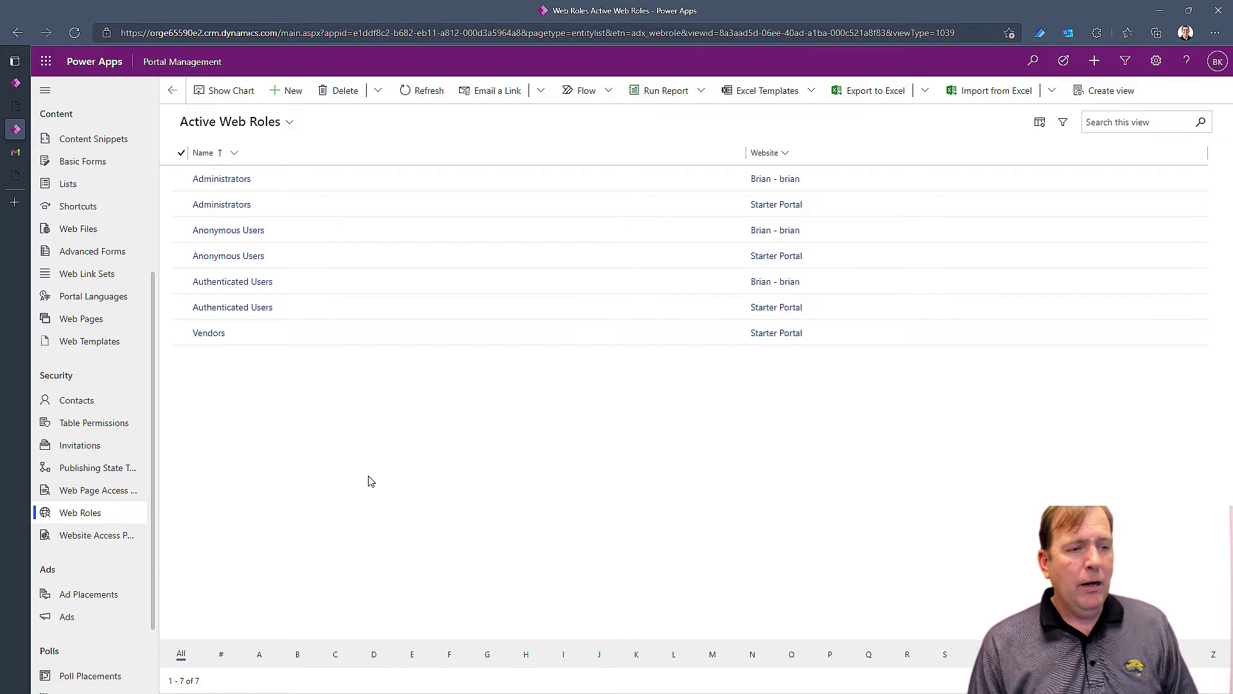
{"action": "left_click", "coordinate": [209, 334]}
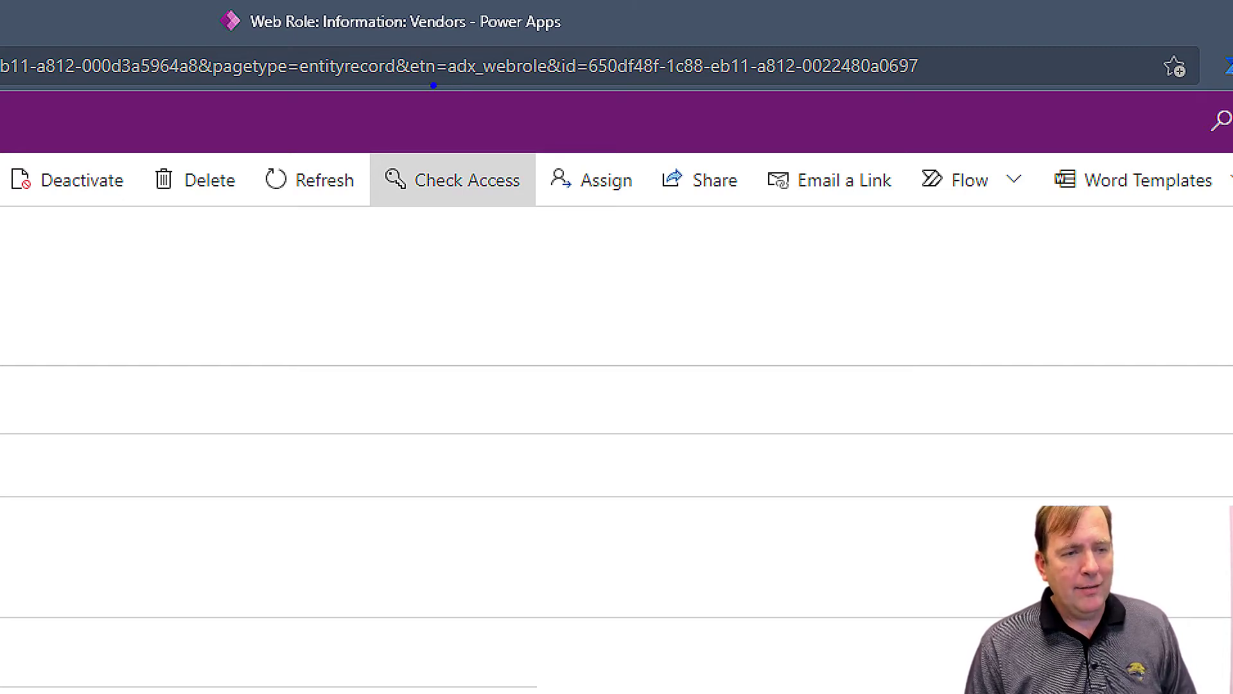
Check the Vendors record ID in the URL, then return to the Starter Portal home page.
{"action": "left_click_drag", "start_coordinate": [433, 86], "coordinate": [547, 85]}
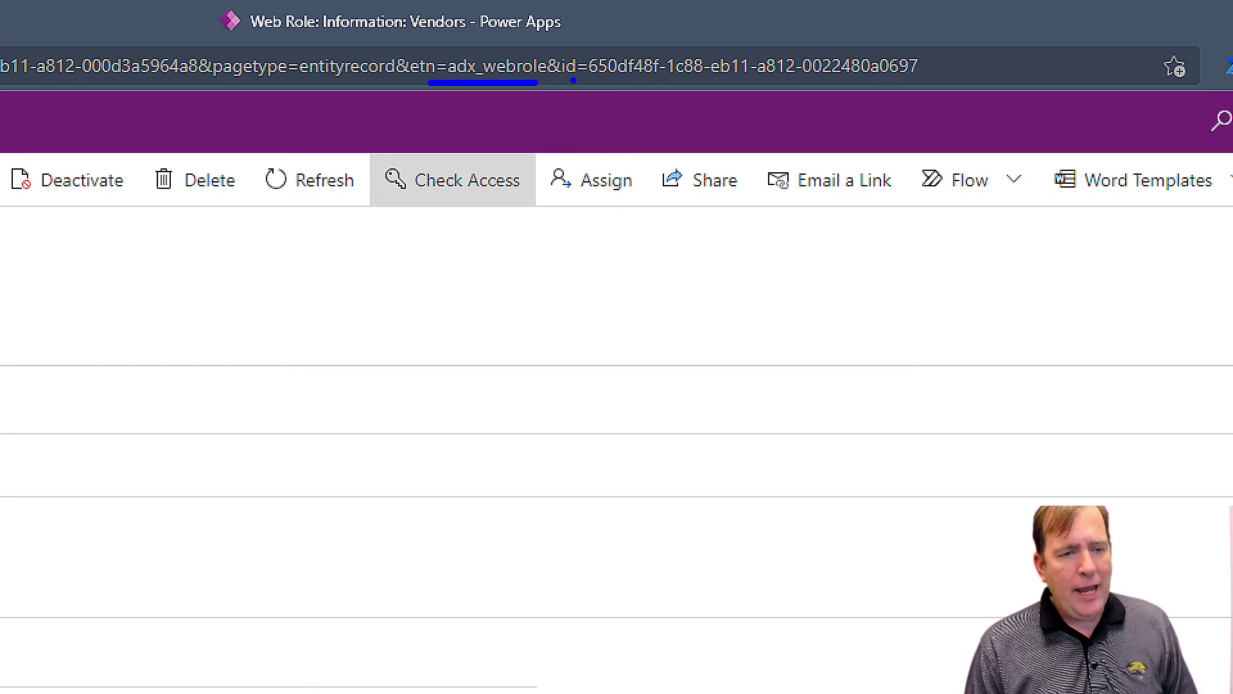
{"action": "left_click_drag", "start_coordinate": [583, 82], "coordinate": [919, 89]}
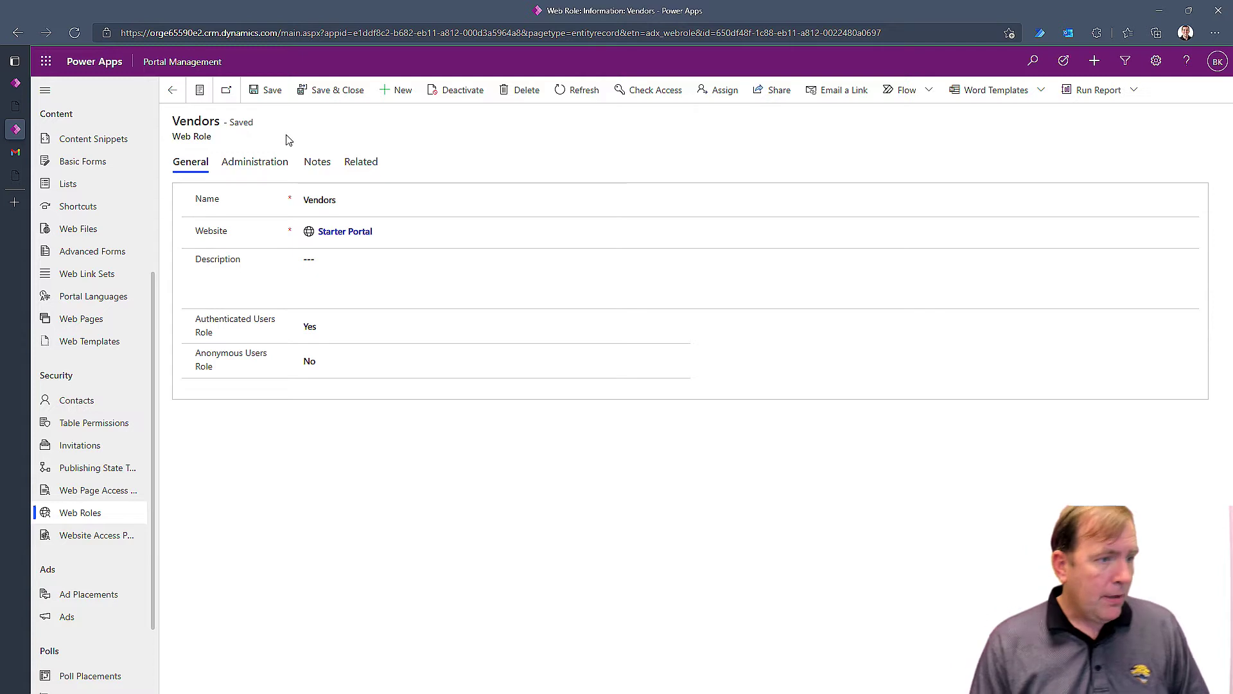
{"action": "left_click", "coordinate": [14, 174]}
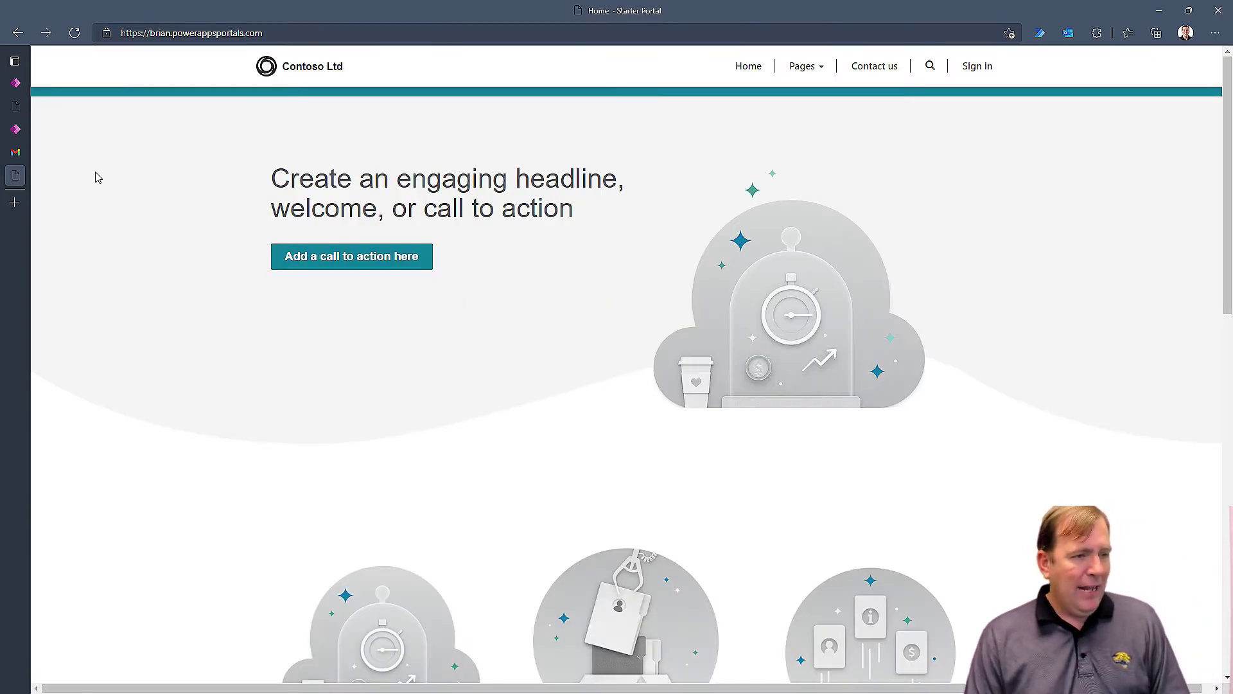
Back in the flow editor, rename the second variable step to varRole.
{"action": "mouse_move", "coordinate": [14, 130]}
{"action": "left_click", "coordinate": [39, 83]}
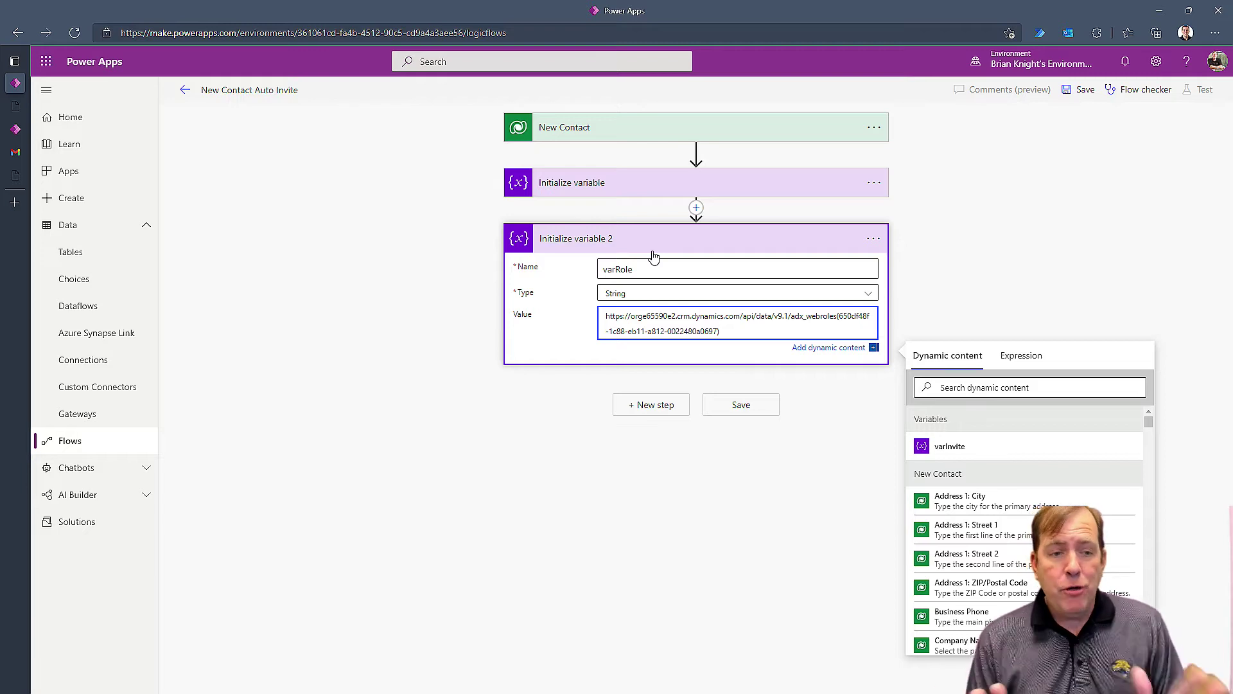
{"action": "left_click", "coordinate": [874, 237]}
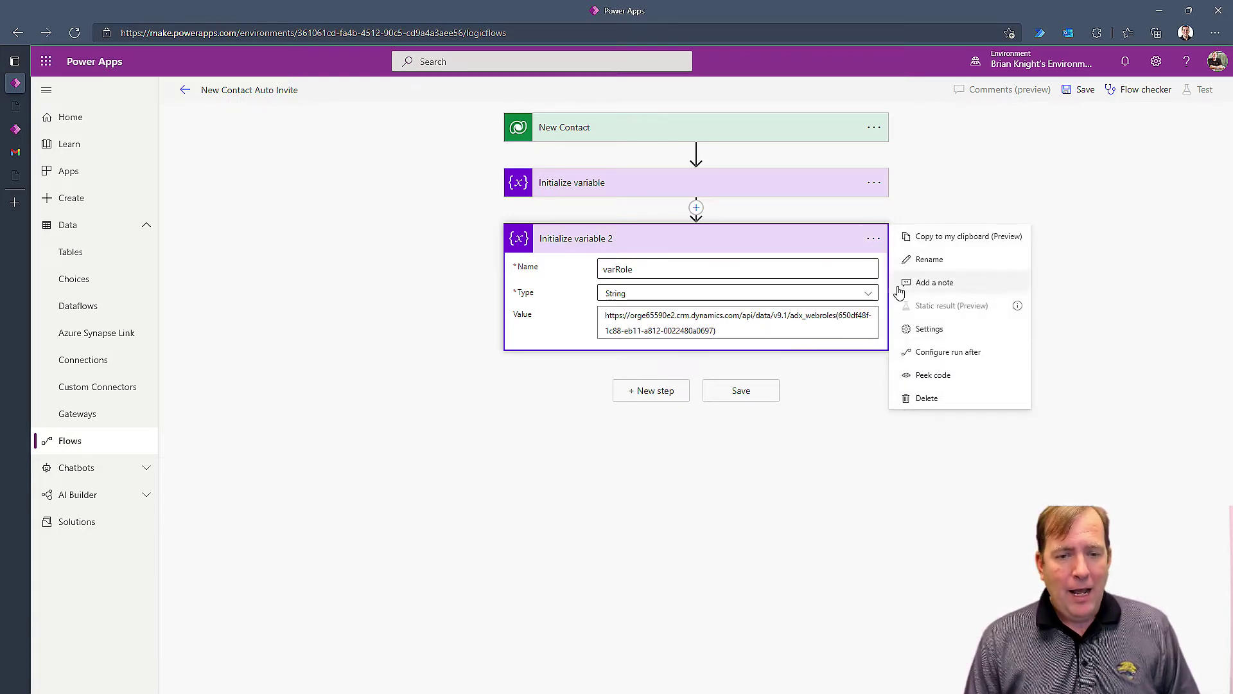
{"action": "left_click", "coordinate": [926, 260]}
{"action": "type", "text": "varRole"}
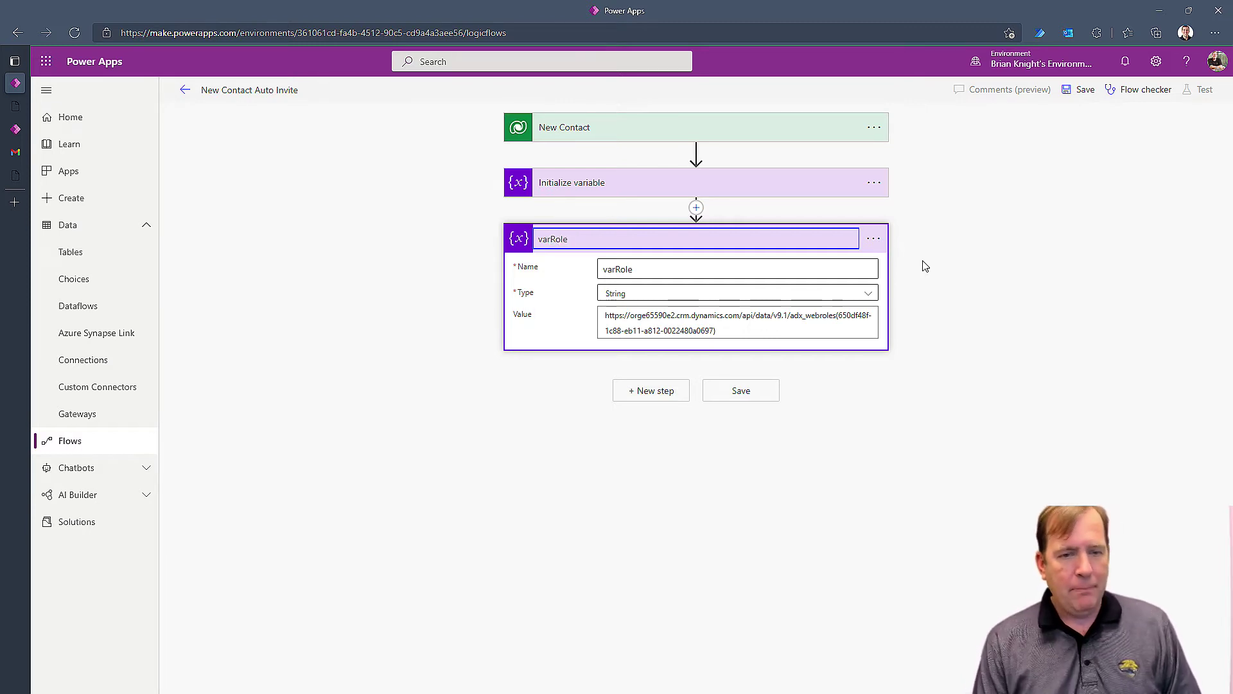
{"action": "left_click", "coordinate": [923, 265]}
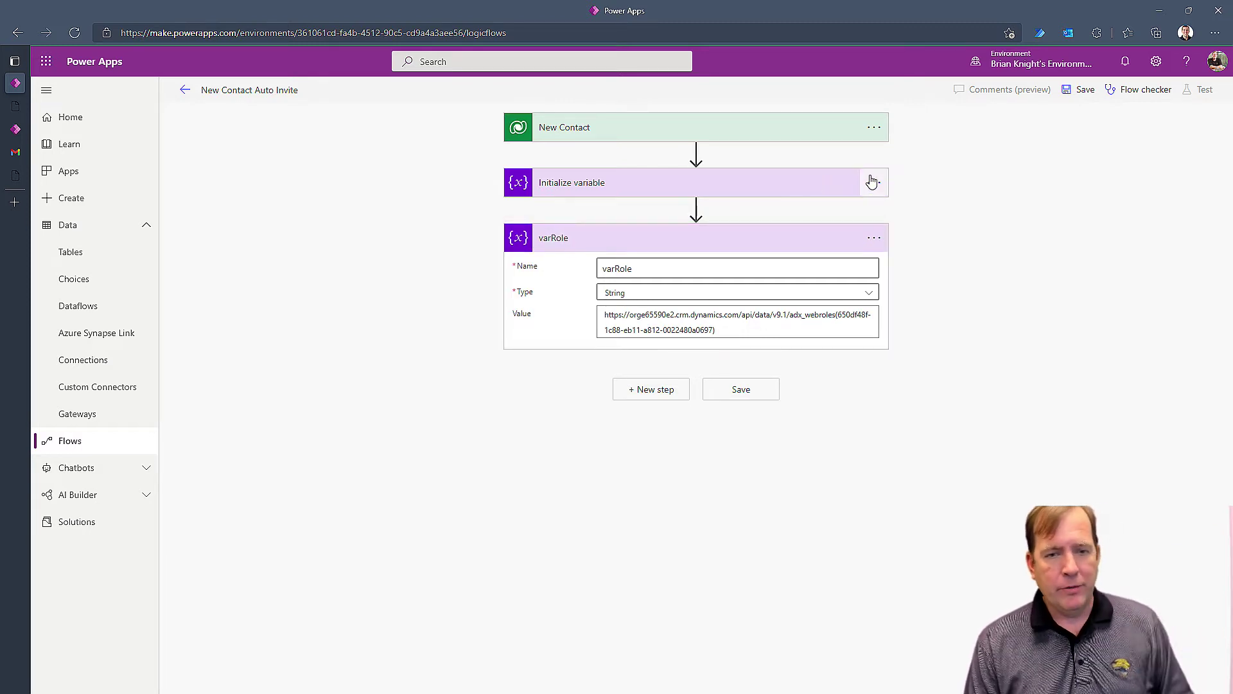
{"action": "left_click", "coordinate": [661, 397]}
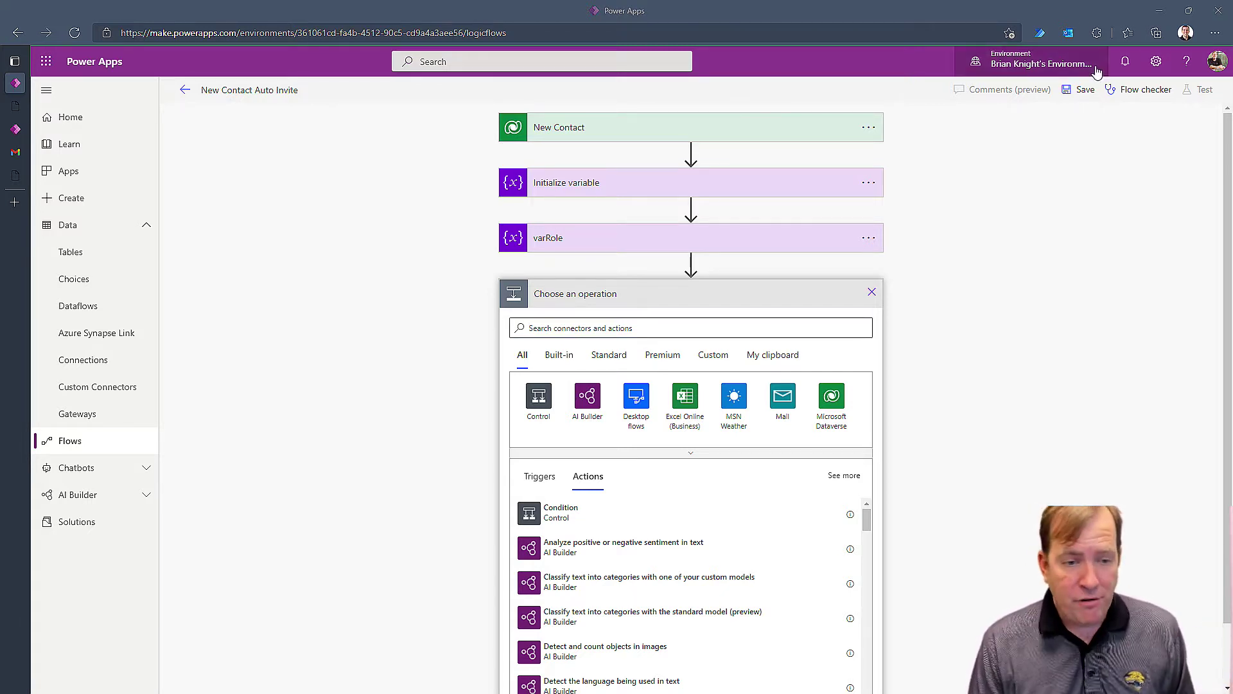
Add a Dataverse 'Add a new row' step that targets the Invitations table.
{"action": "left_click", "coordinate": [831, 396]}
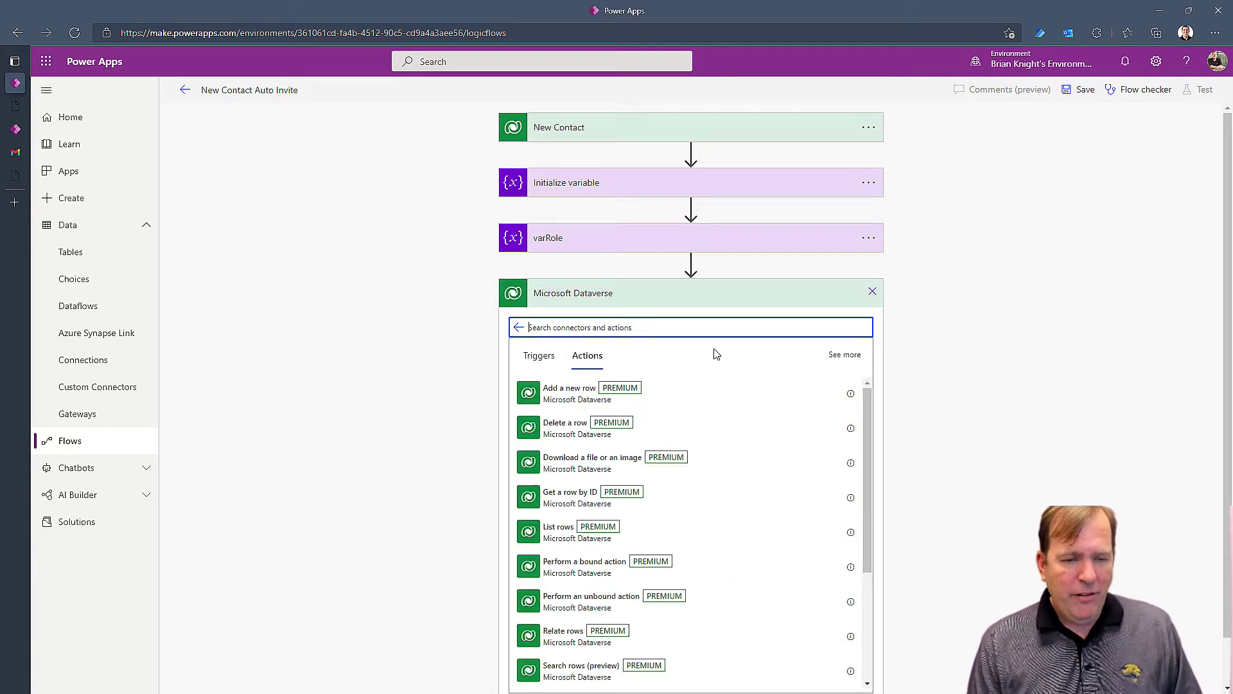
{"action": "left_click", "coordinate": [568, 402]}
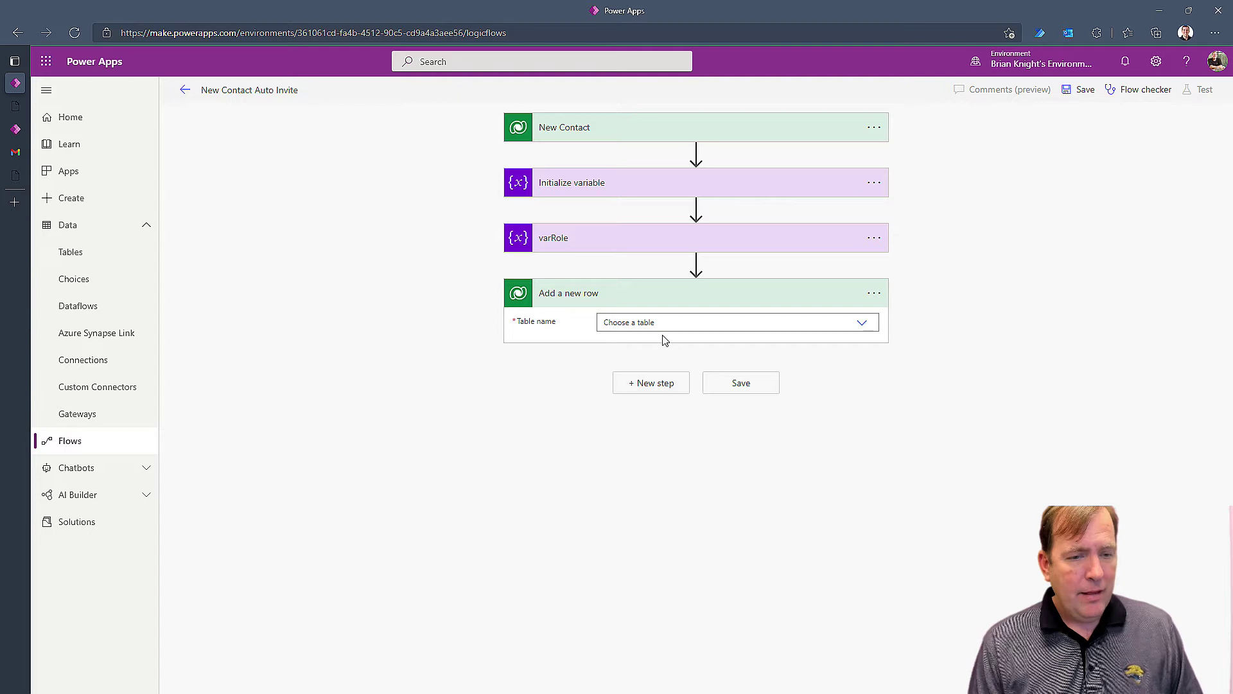
{"action": "left_click", "coordinate": [806, 320]}
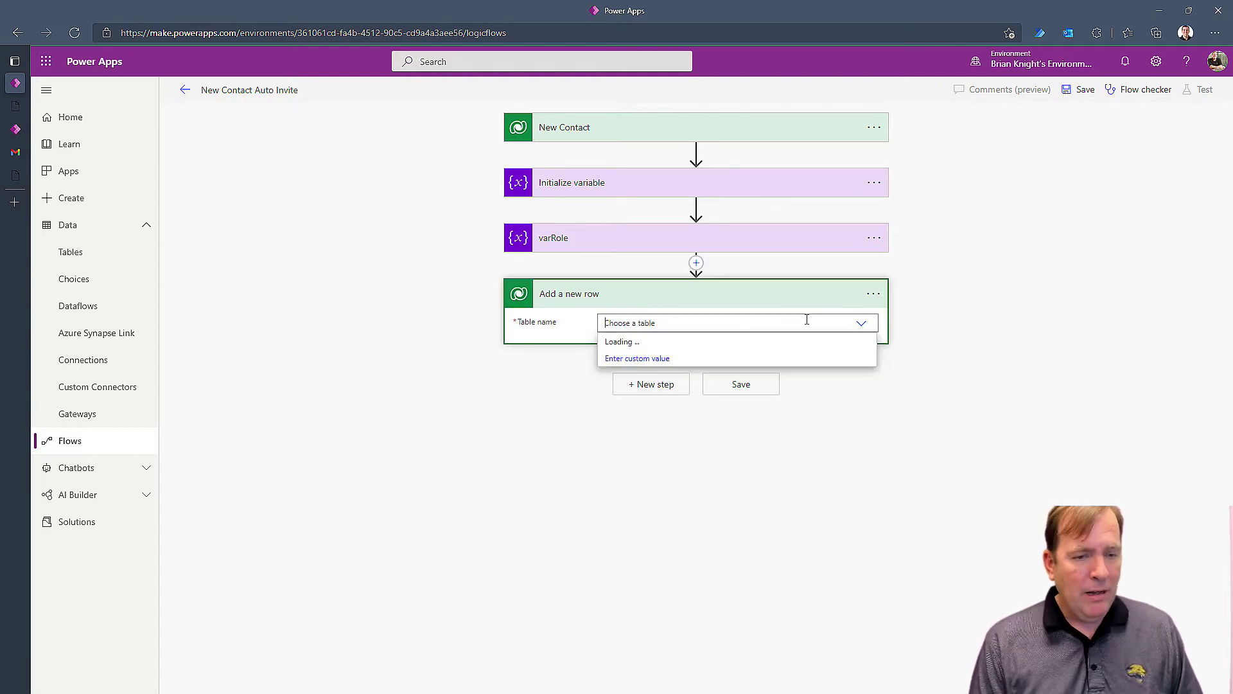
{"action": "type", "text": "ivit"}
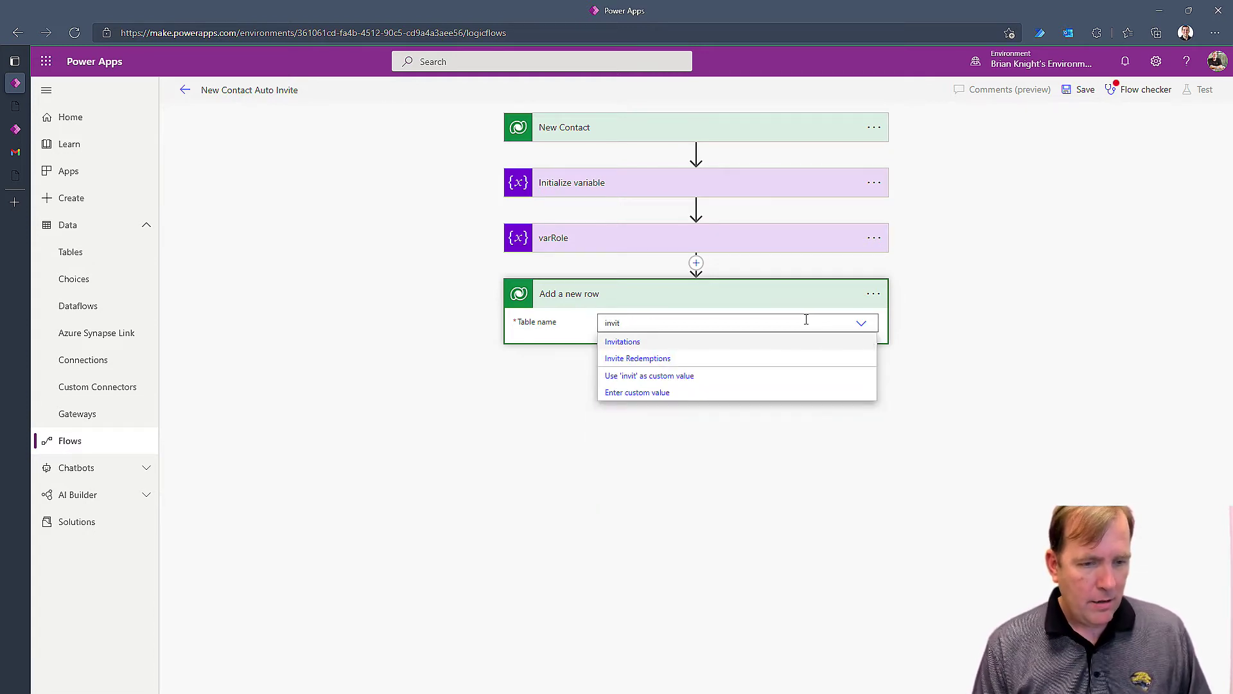
{"action": "left_click", "coordinate": [622, 361]}
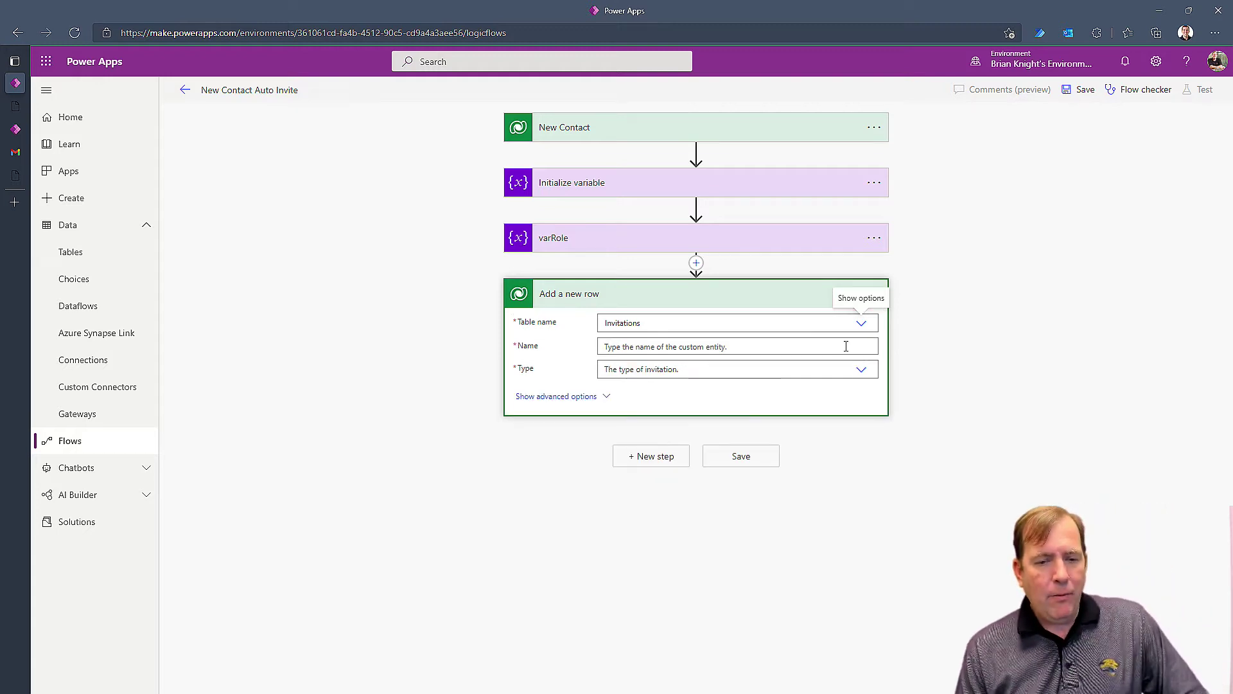
Set the invitation row's Name to the contact's Full Name and Type to Single.
{"action": "left_click", "coordinate": [849, 349]}
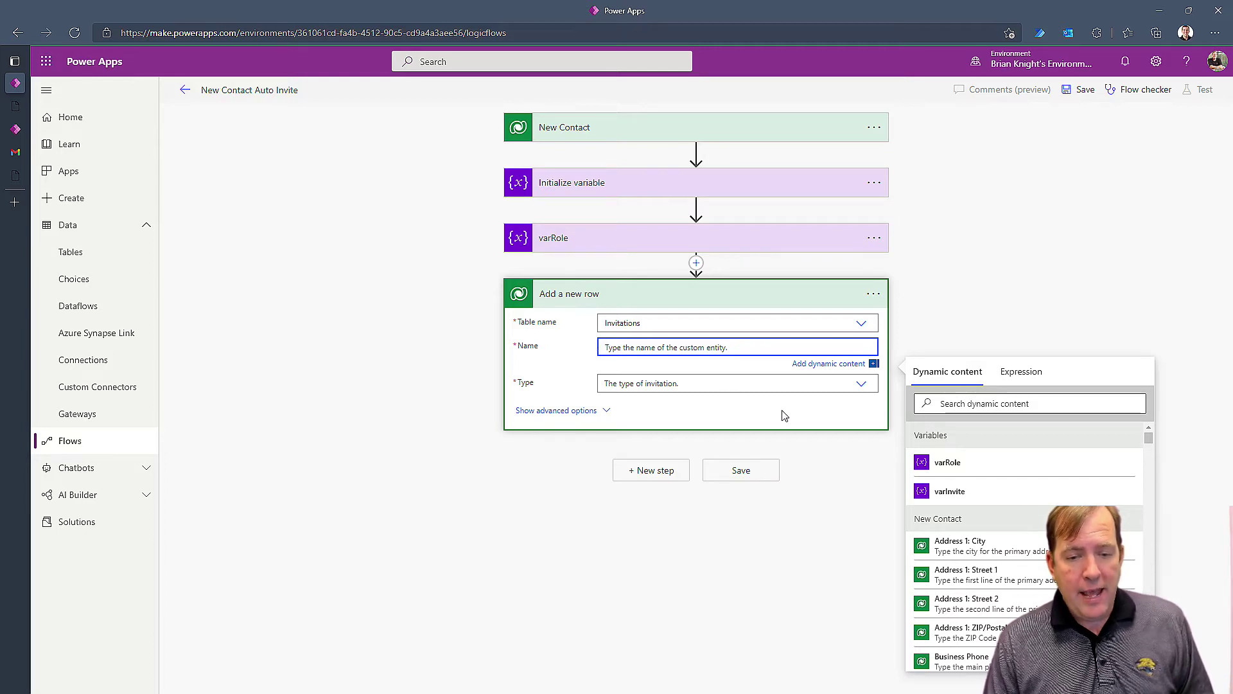
{"action": "left_click", "coordinate": [965, 402]}
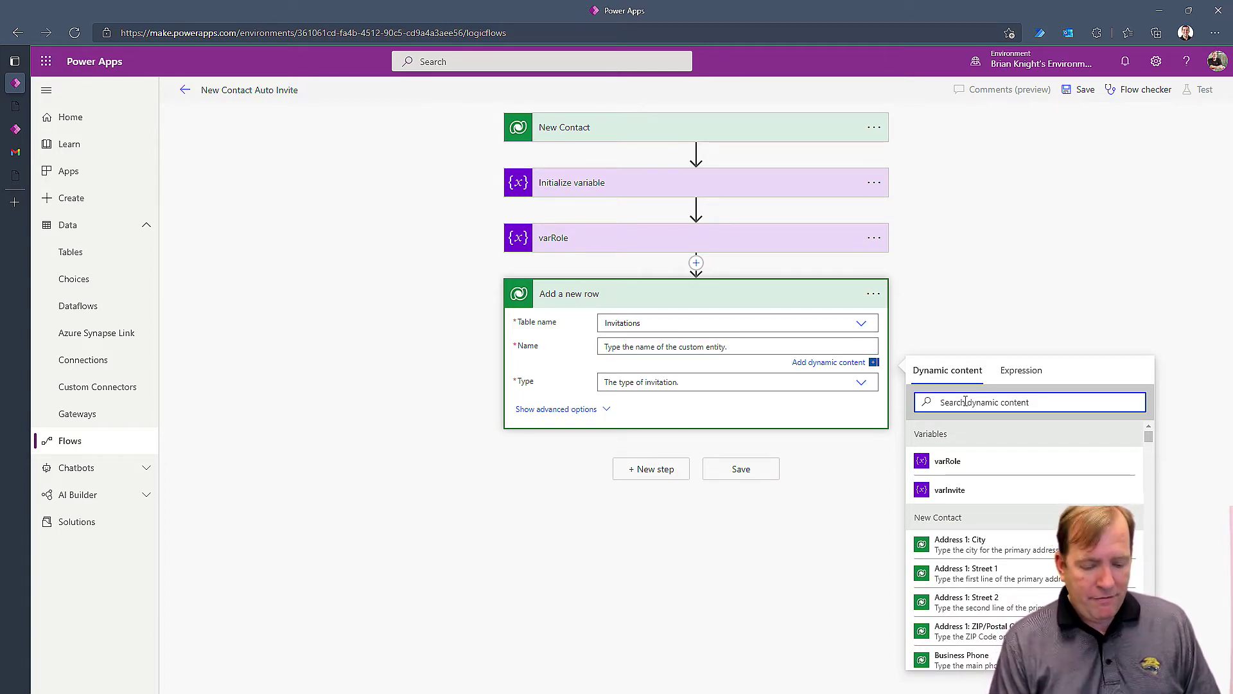
{"action": "type", "text": "full"}
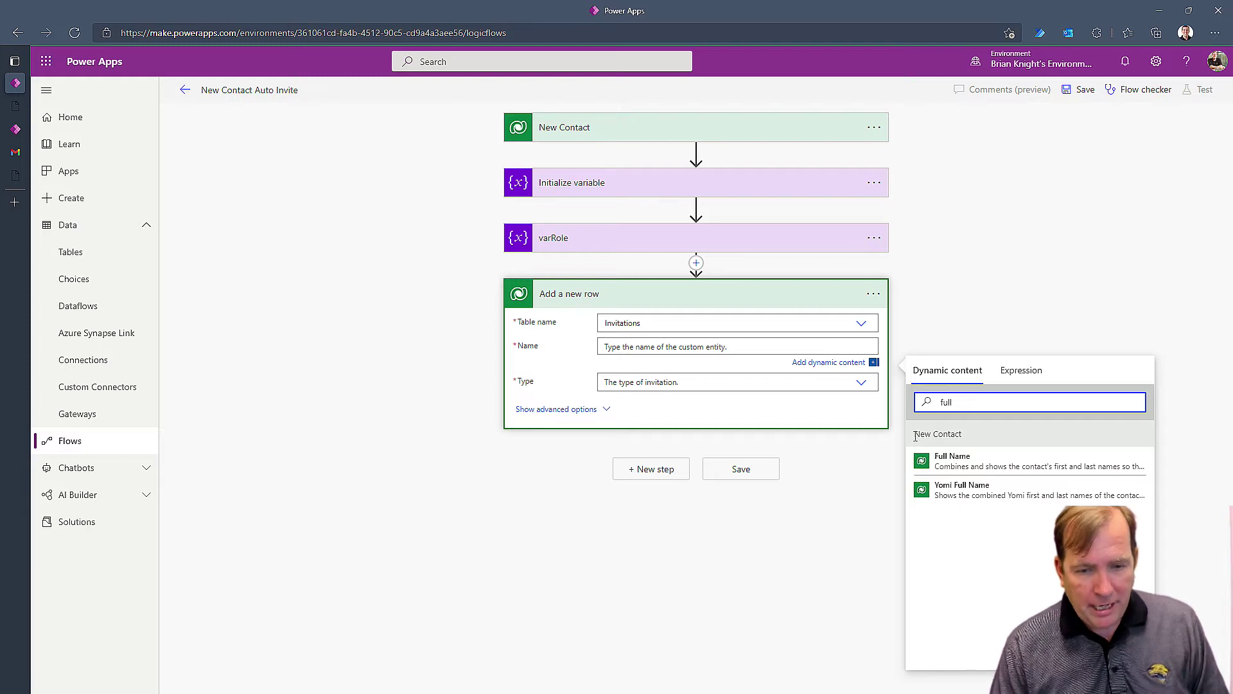
{"action": "left_click", "coordinate": [975, 462]}
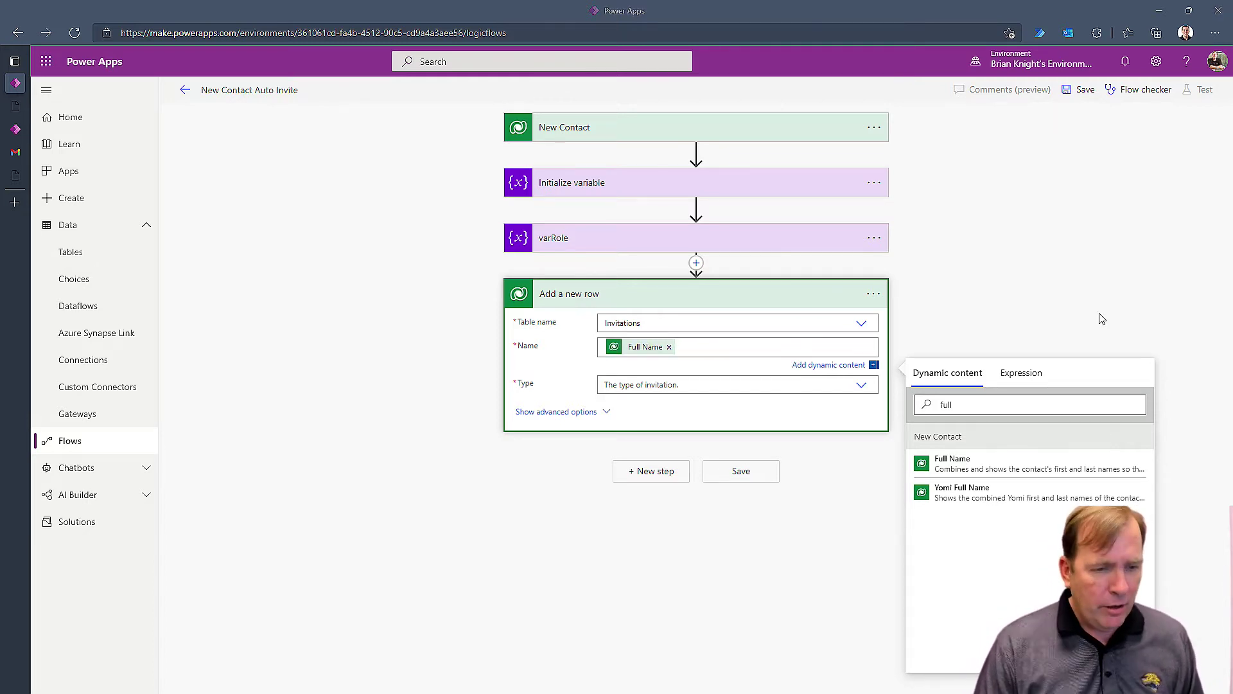
{"action": "left_click", "coordinate": [861, 384]}
{"action": "left_click", "coordinate": [575, 404]}
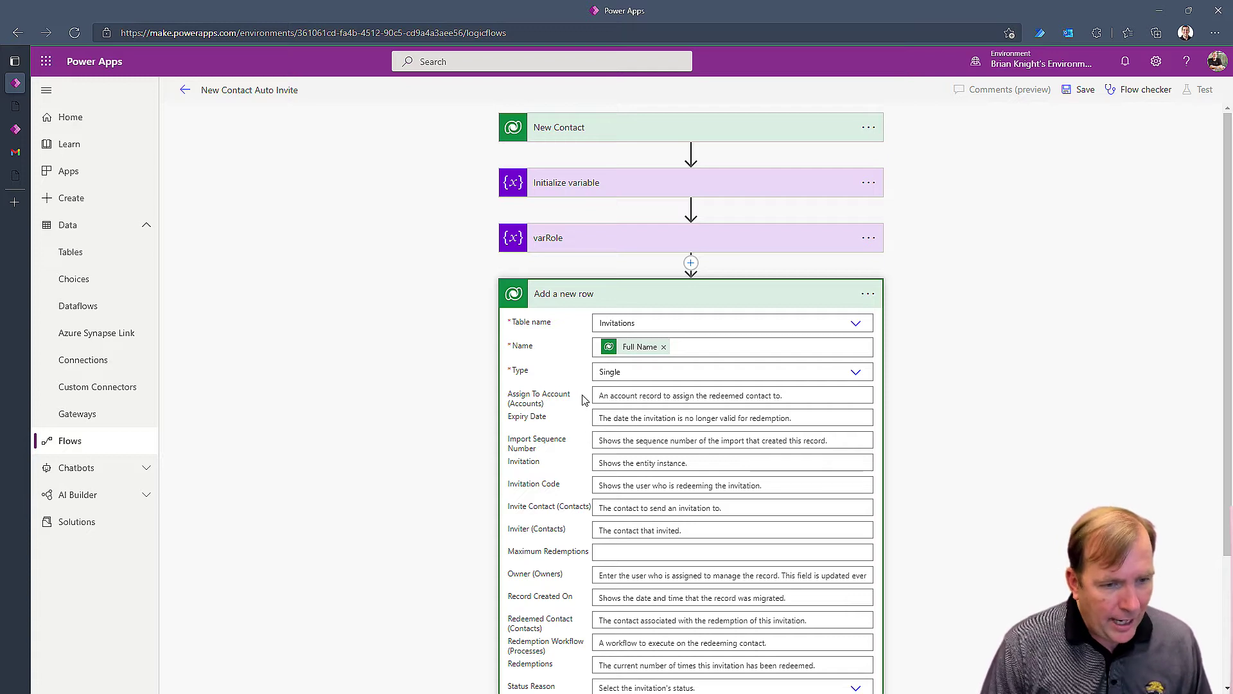
{"action": "mouse_move", "coordinate": [598, 396]}
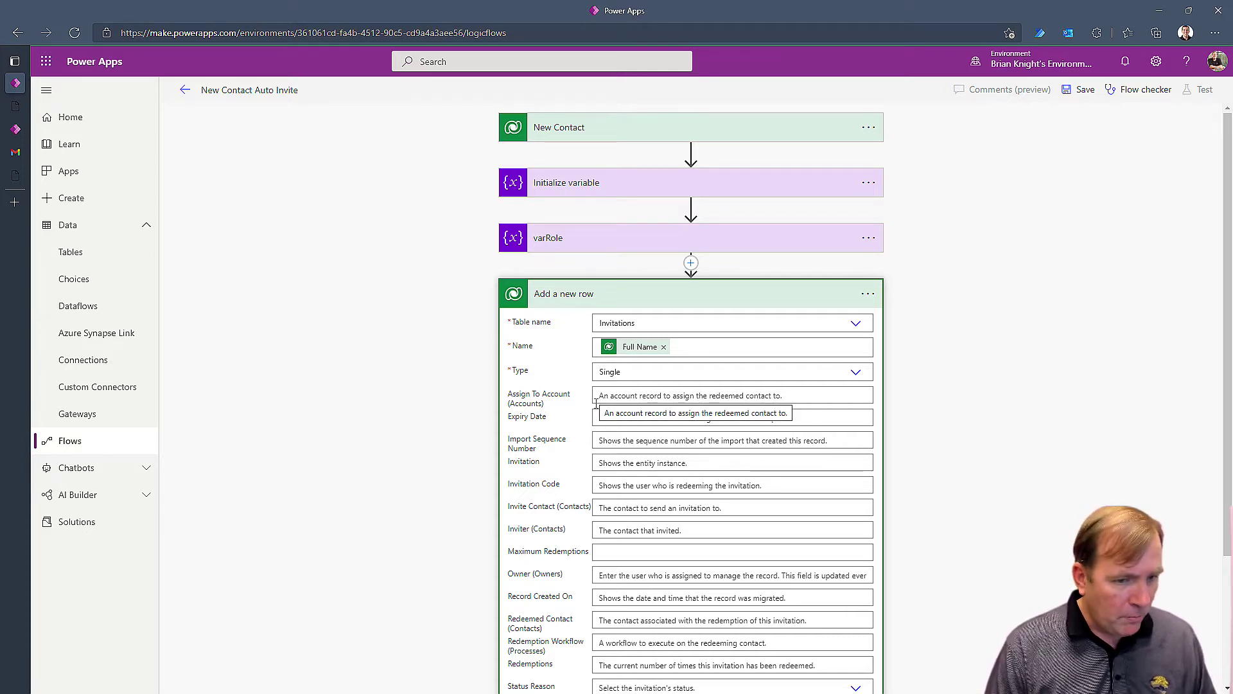
{"action": "scroll", "coordinate": [597, 390], "scroll_direction": "down", "scroll_amount": 1}
{"action": "scroll", "coordinate": [611, 356], "scroll_direction": "down", "scroll_amount": 1}
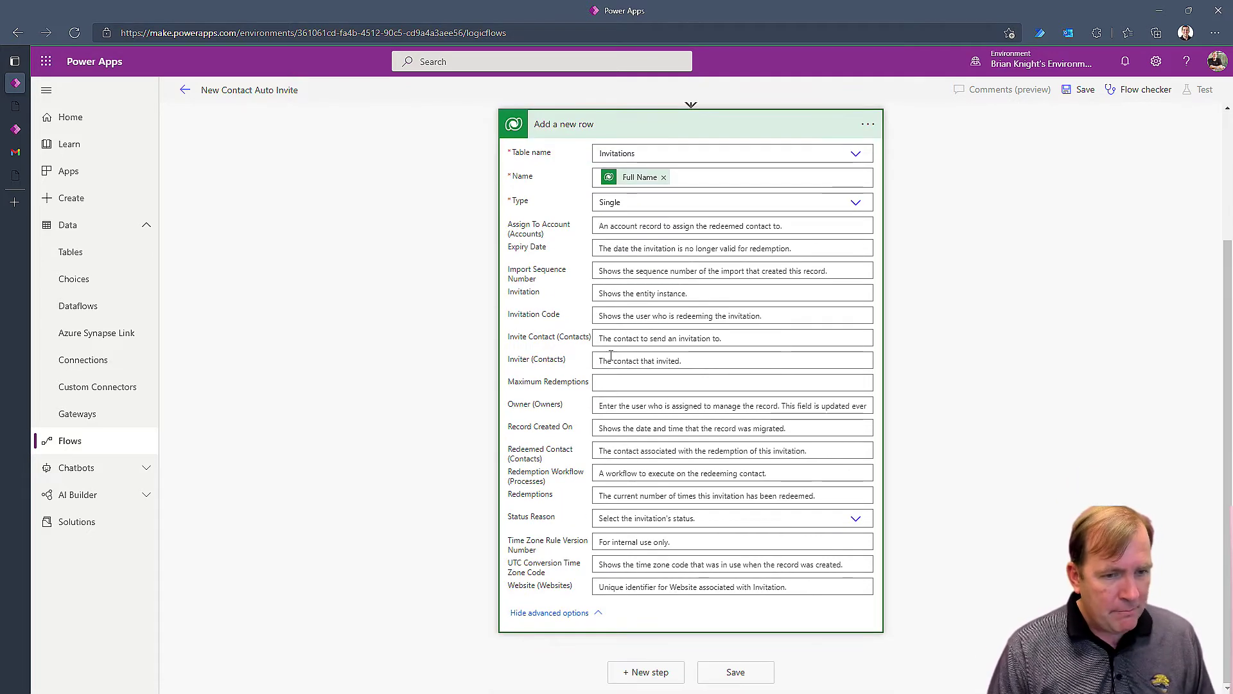
Set Invitation Code to varInvite and Invite Contact to contacts(Contact).
{"action": "left_click", "coordinate": [617, 316]}
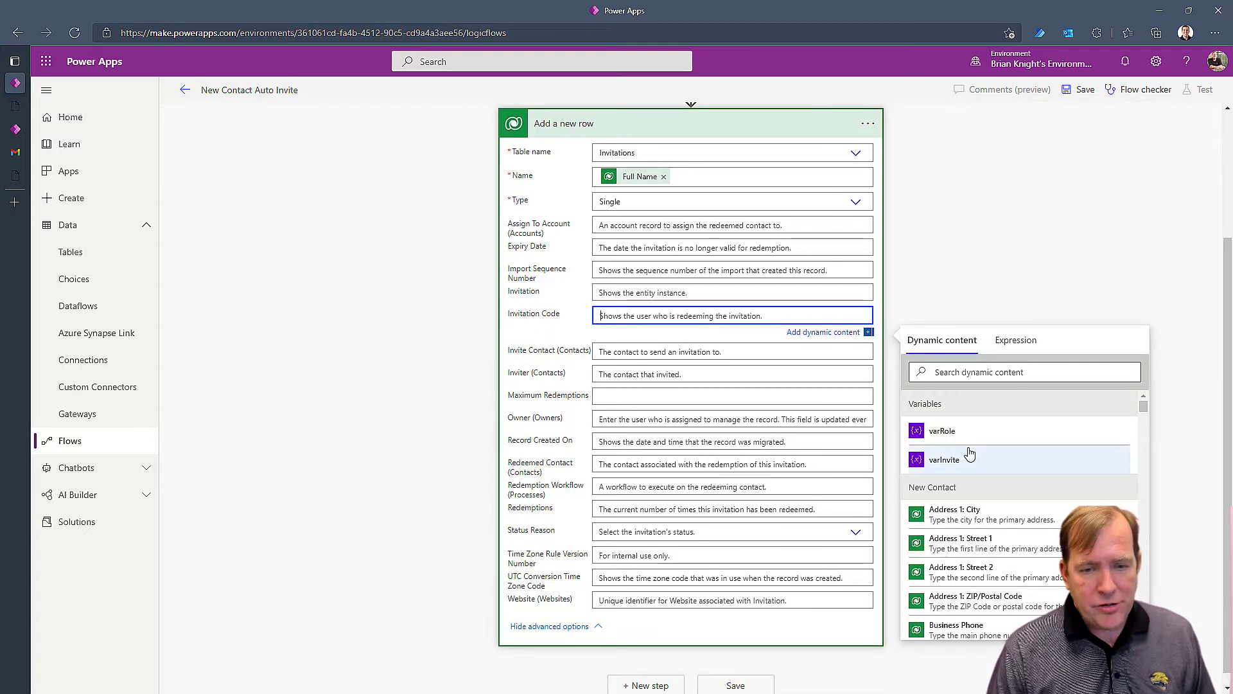
{"action": "left_click", "coordinate": [954, 459]}
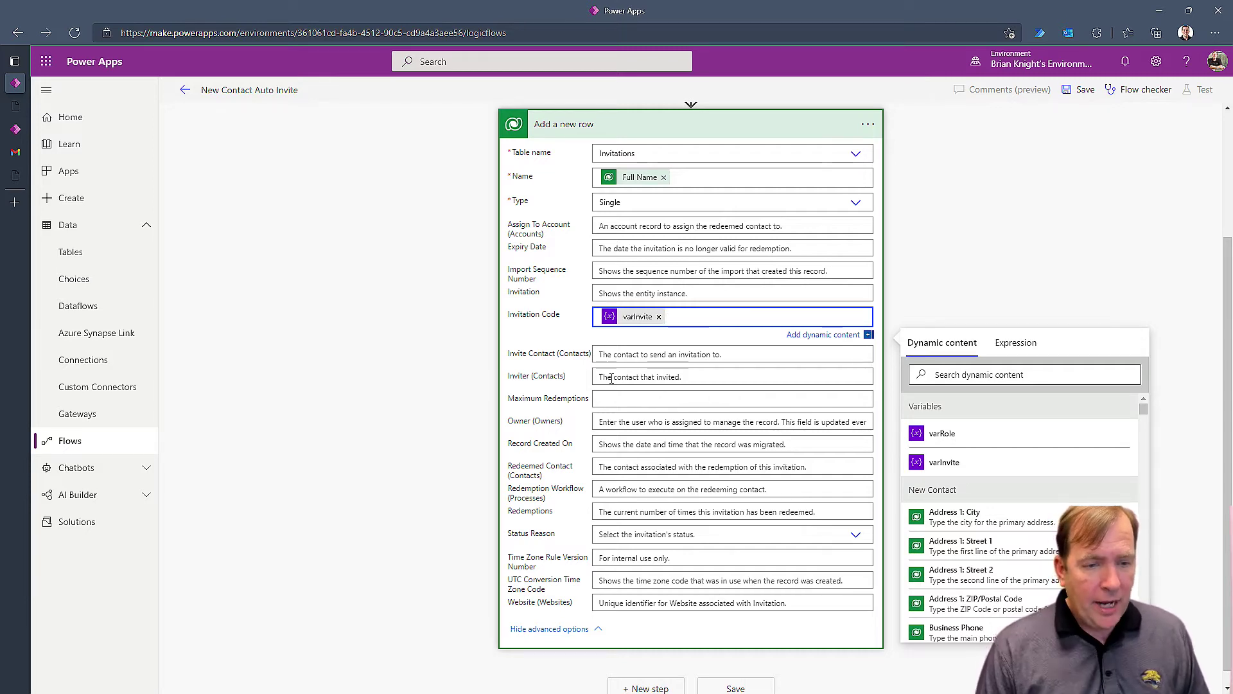
{"action": "left_click", "coordinate": [614, 355]}
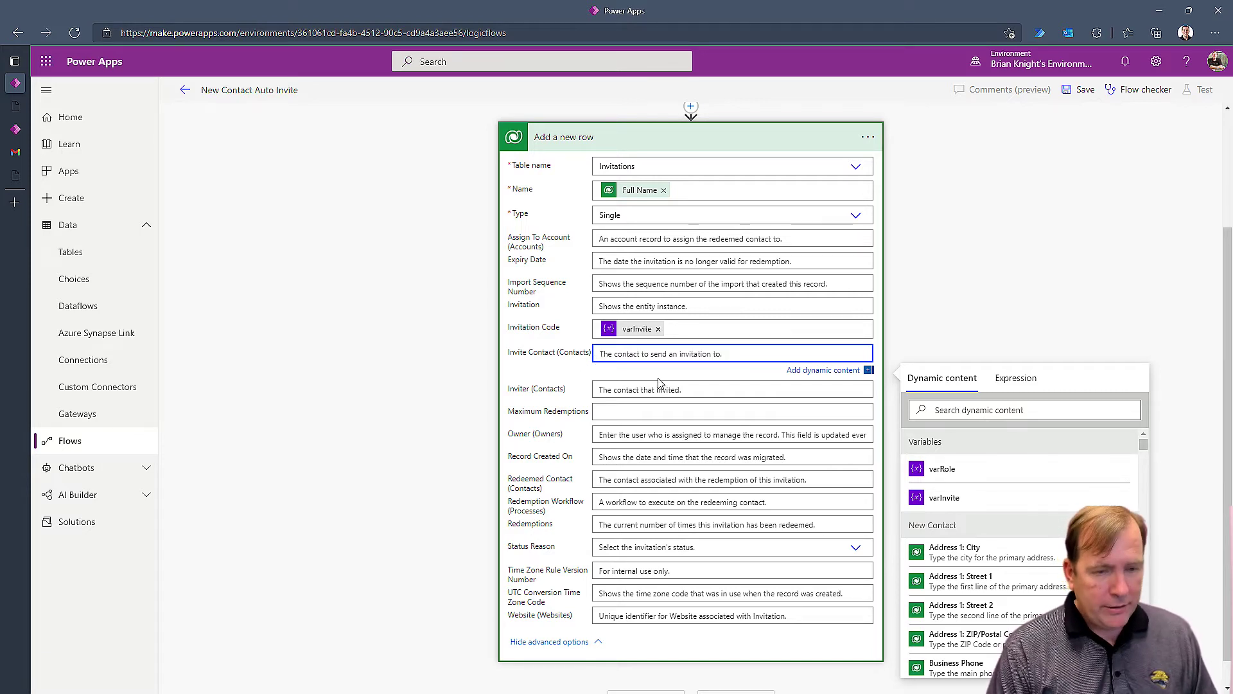
{"action": "type", "text": "contacts("}
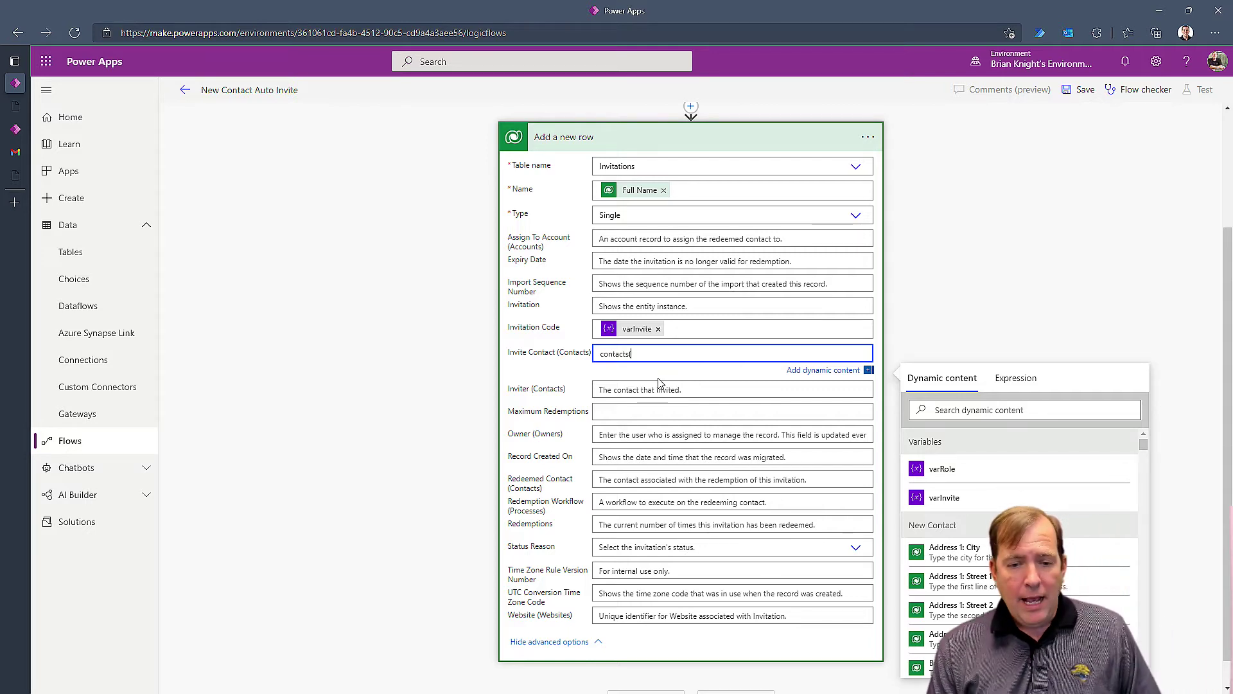
{"action": "left_click", "coordinate": [973, 409]}
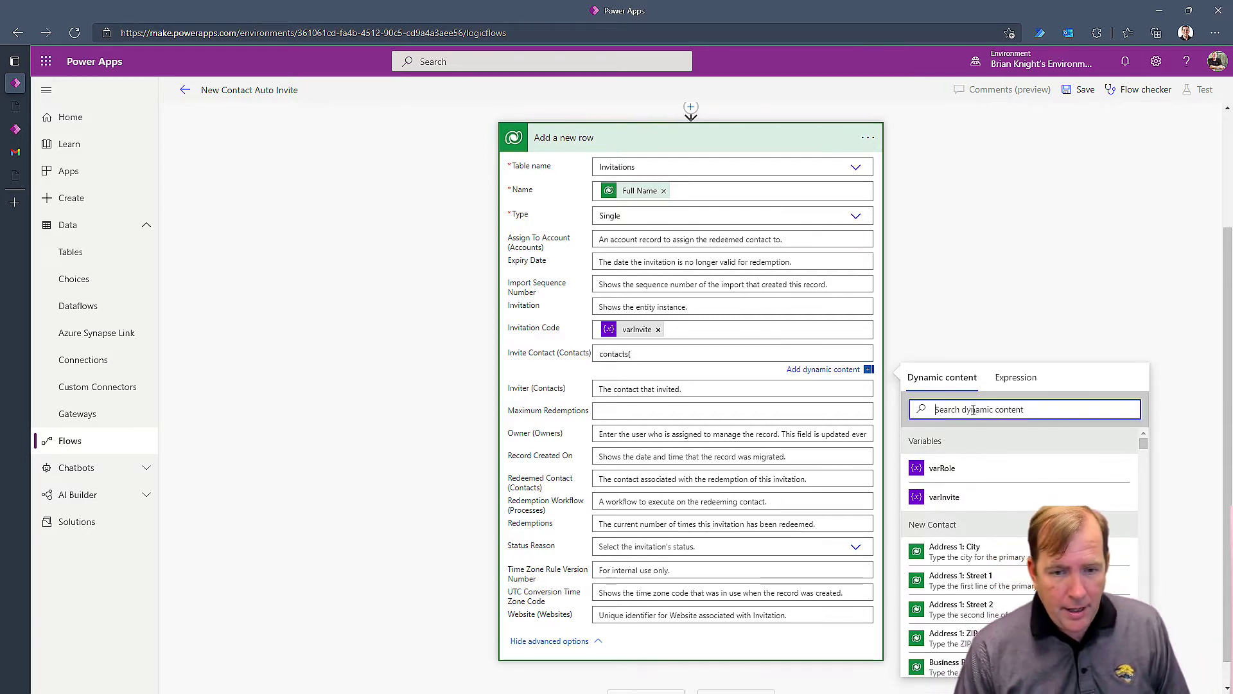
{"action": "type", "text": "contact"}
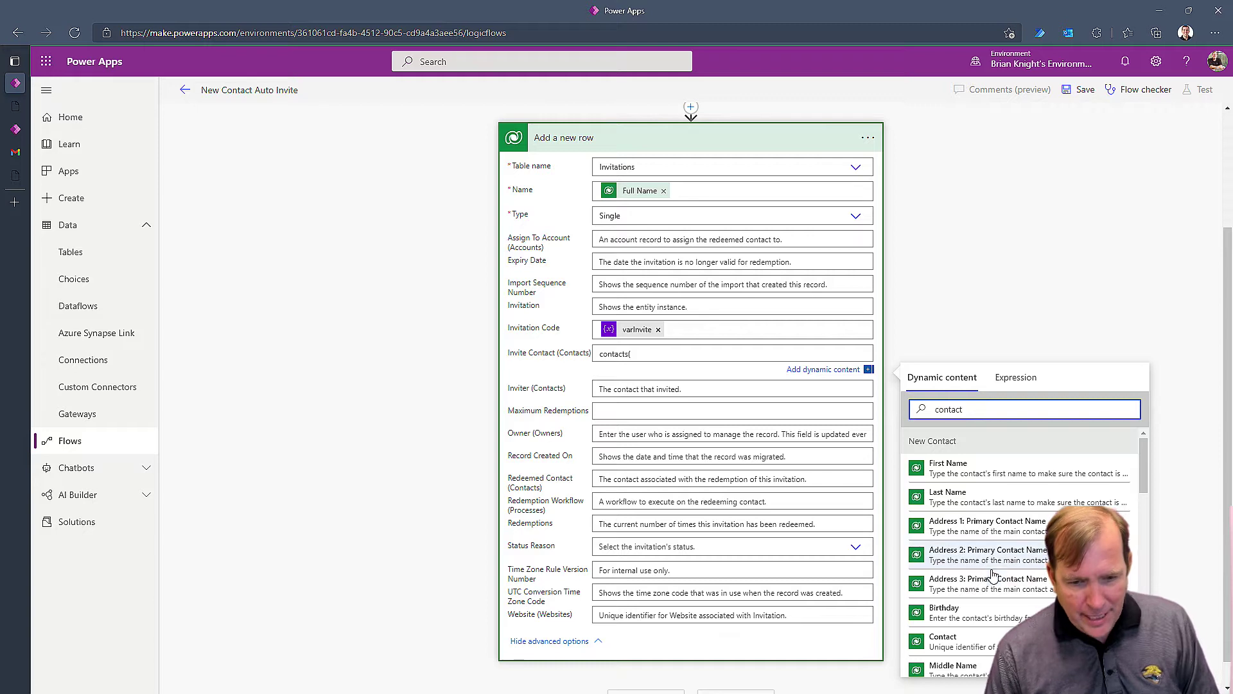
{"action": "scroll", "coordinate": [971, 539], "scroll_direction": "down", "scroll_amount": 1}
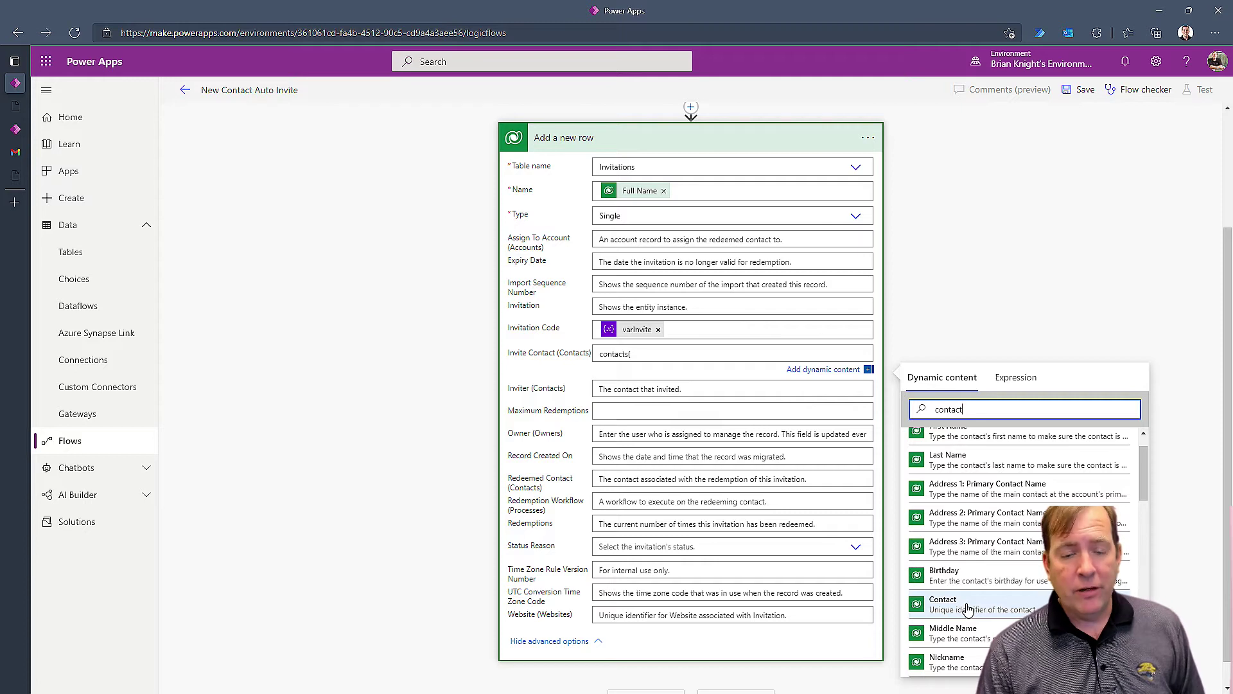
{"action": "left_click", "coordinate": [968, 607]}
{"action": "left_click", "coordinate": [682, 347]}
{"action": "type", "text": "Contact)"}
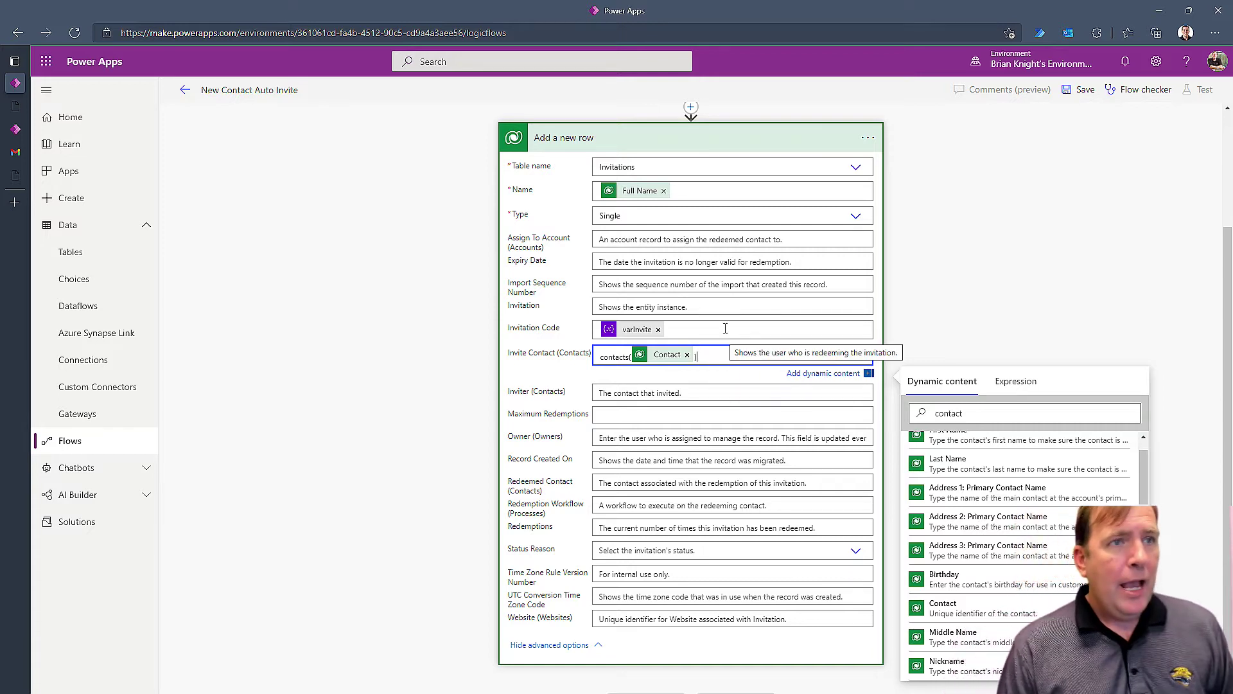
{"action": "scroll", "coordinate": [656, 433], "scroll_direction": "down", "scroll_amount": 1}
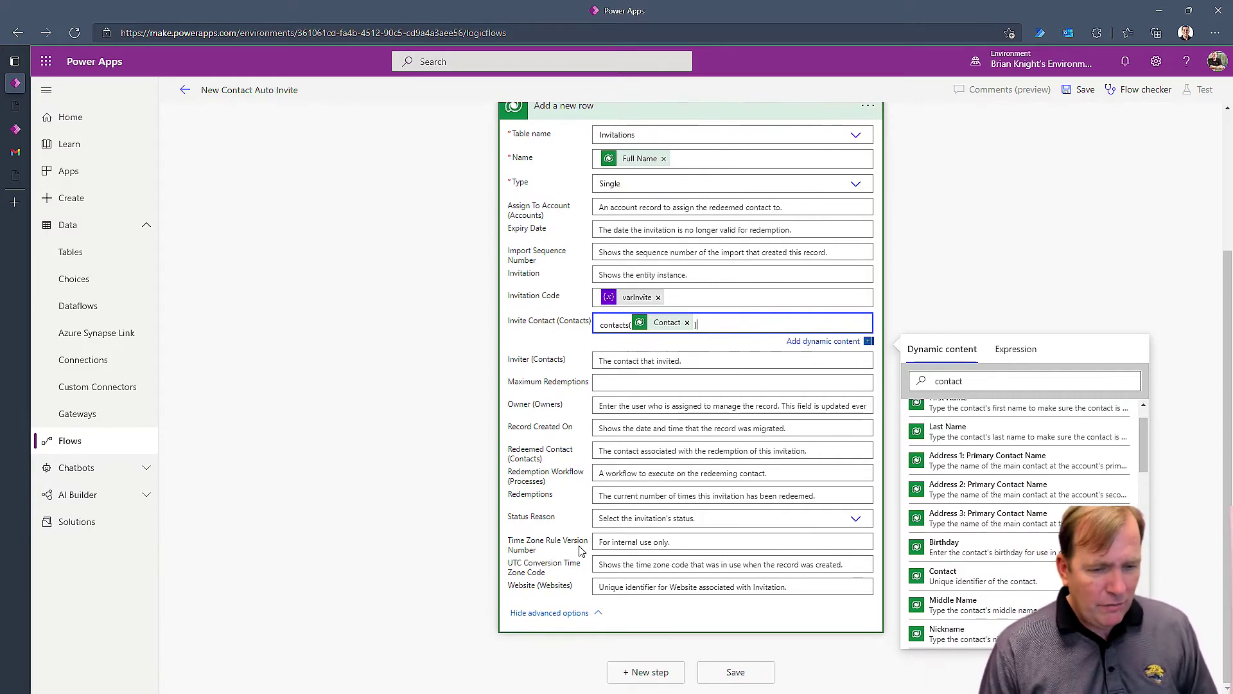
Set the invitation's Status Reason to New and finish editing the card.
{"action": "left_click", "coordinate": [638, 519]}
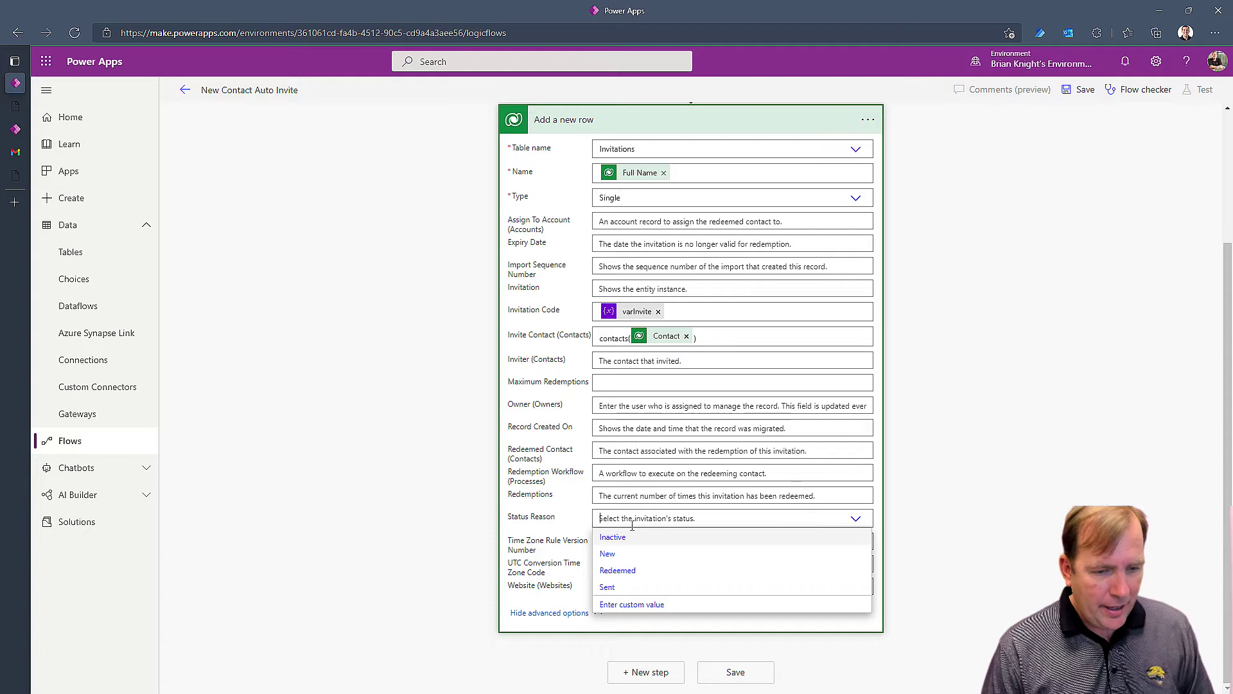
{"action": "left_click", "coordinate": [608, 553]}
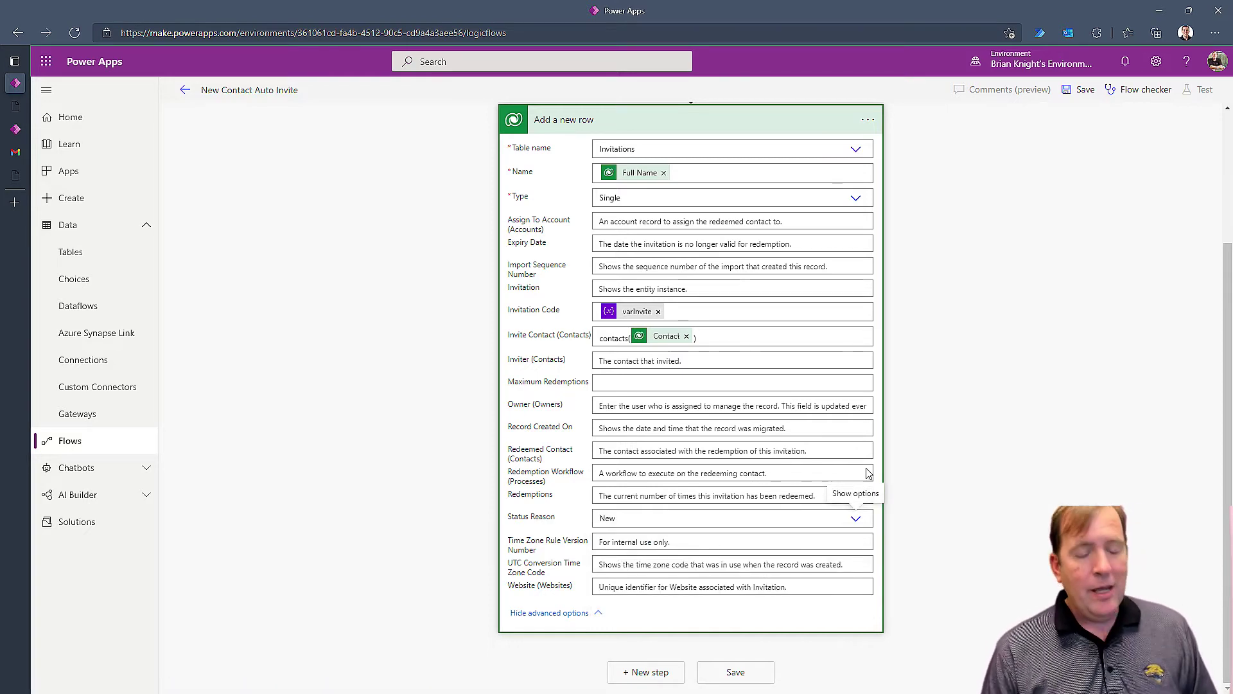
{"action": "left_click", "coordinate": [779, 170]}
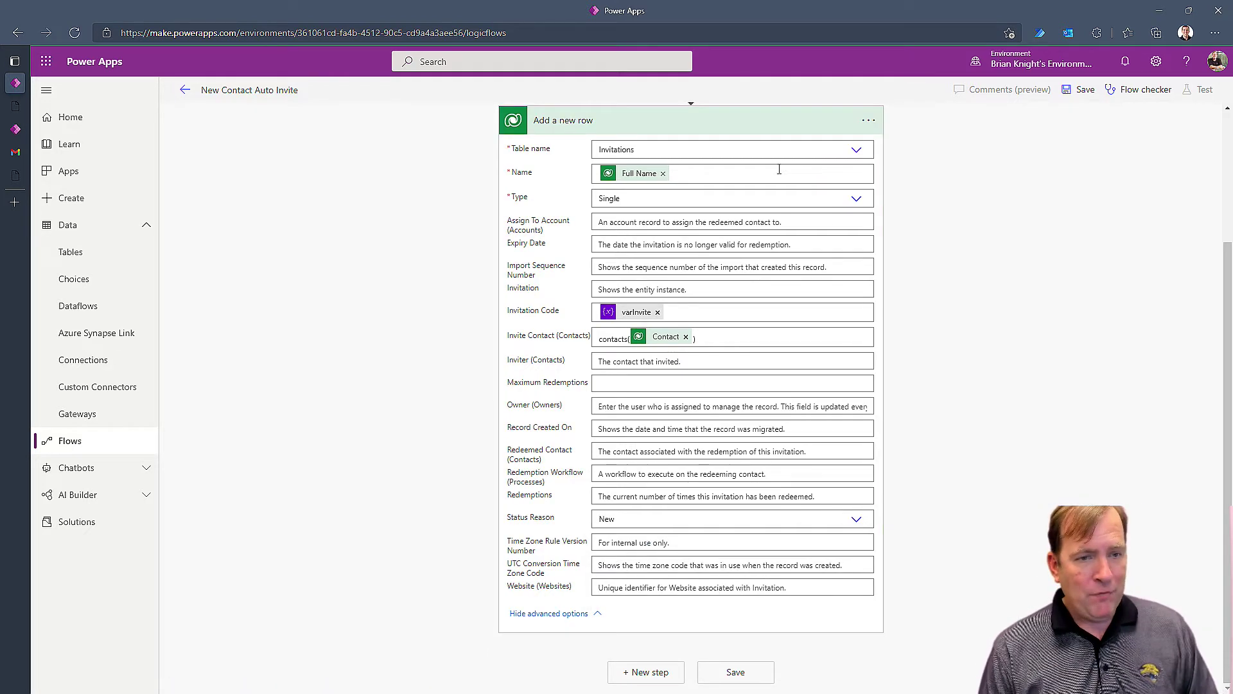
Collapse the invitation step and name it 'Add New Invite'.
{"action": "left_click", "coordinate": [695, 125]}
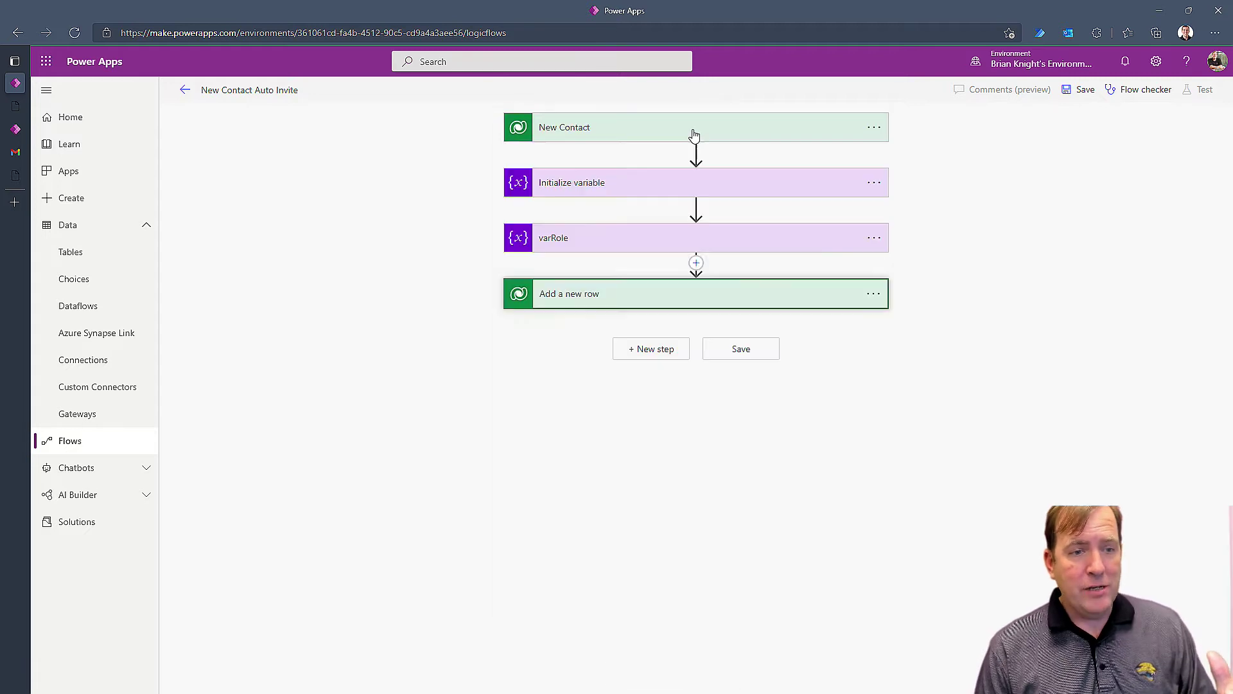
{"action": "left_click", "coordinate": [873, 294]}
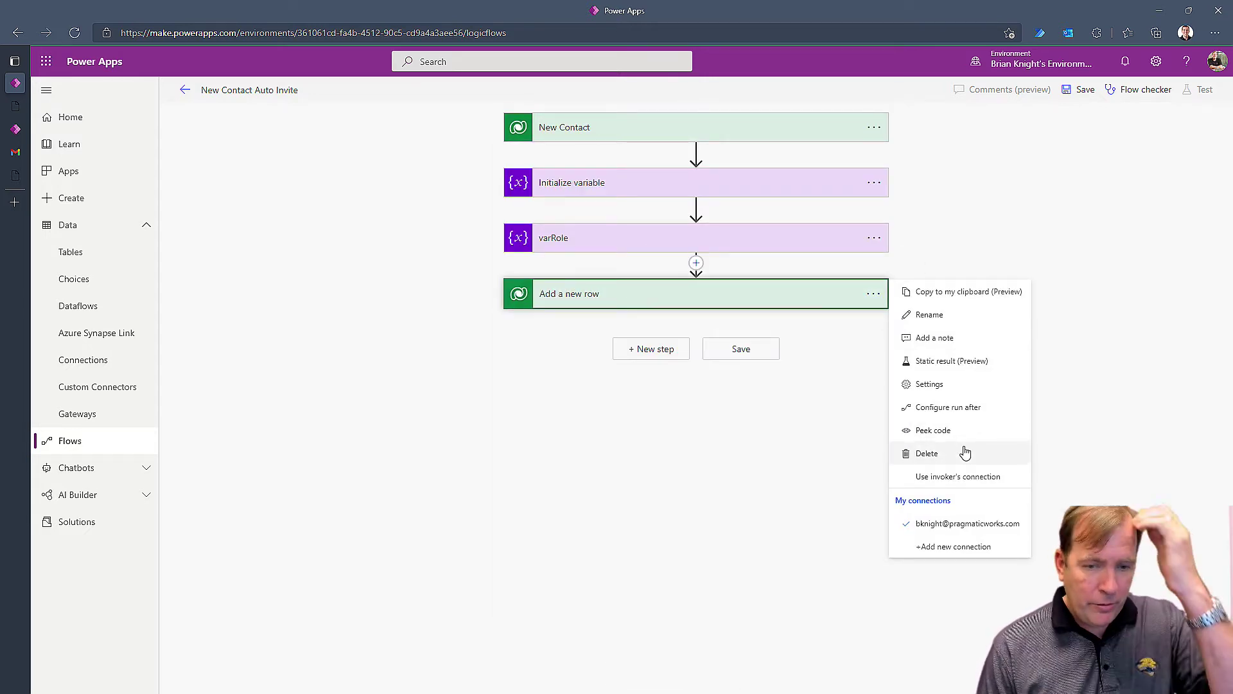
{"action": "left_click", "coordinate": [930, 315]}
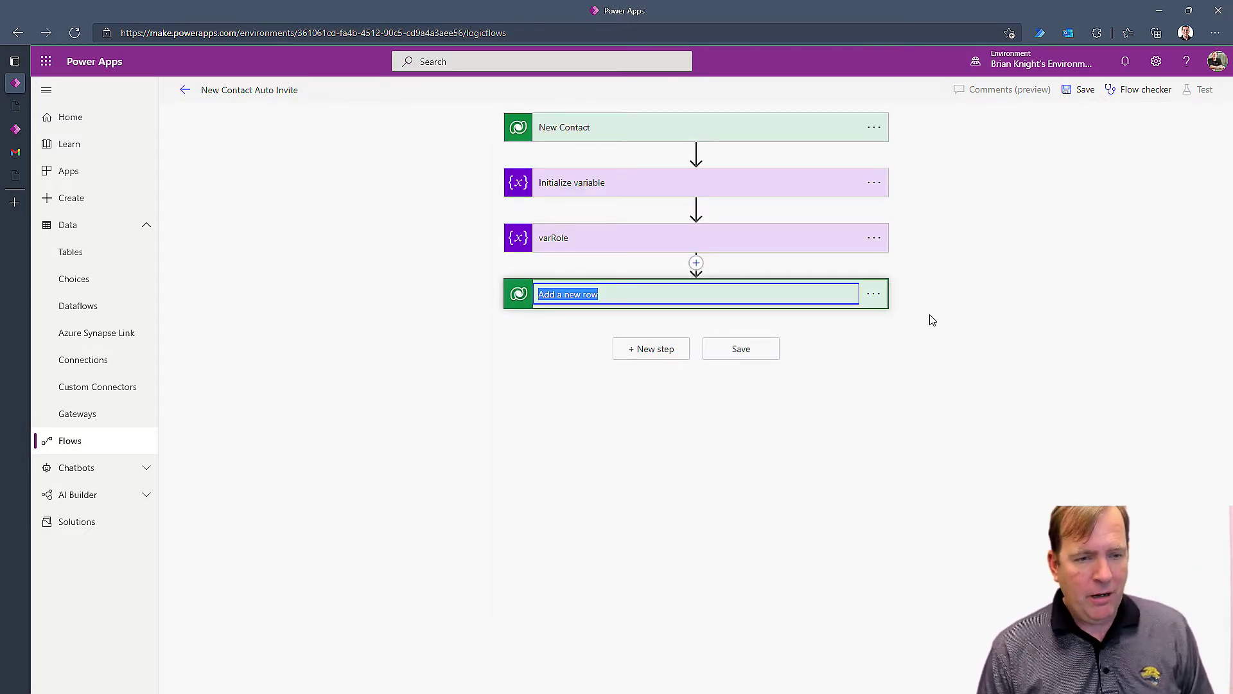
{"action": "type", "text": "A"}
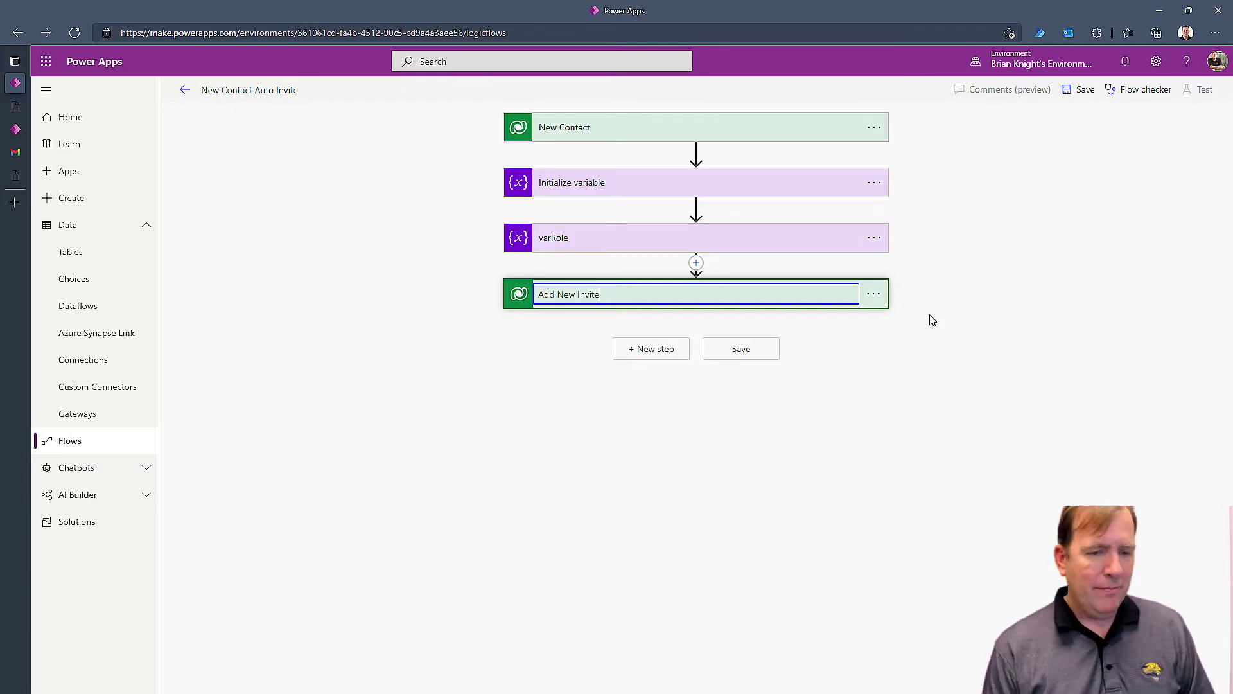
{"action": "key", "text": "Return"}
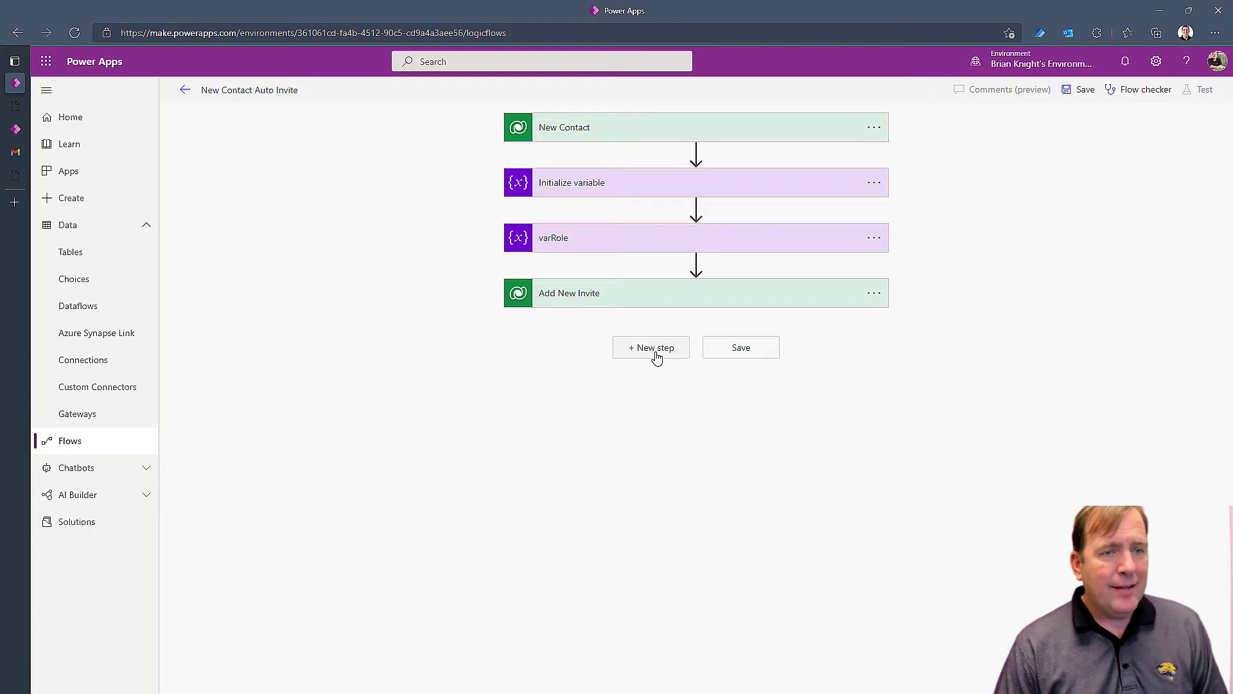
{"action": "left_click", "coordinate": [653, 349]}
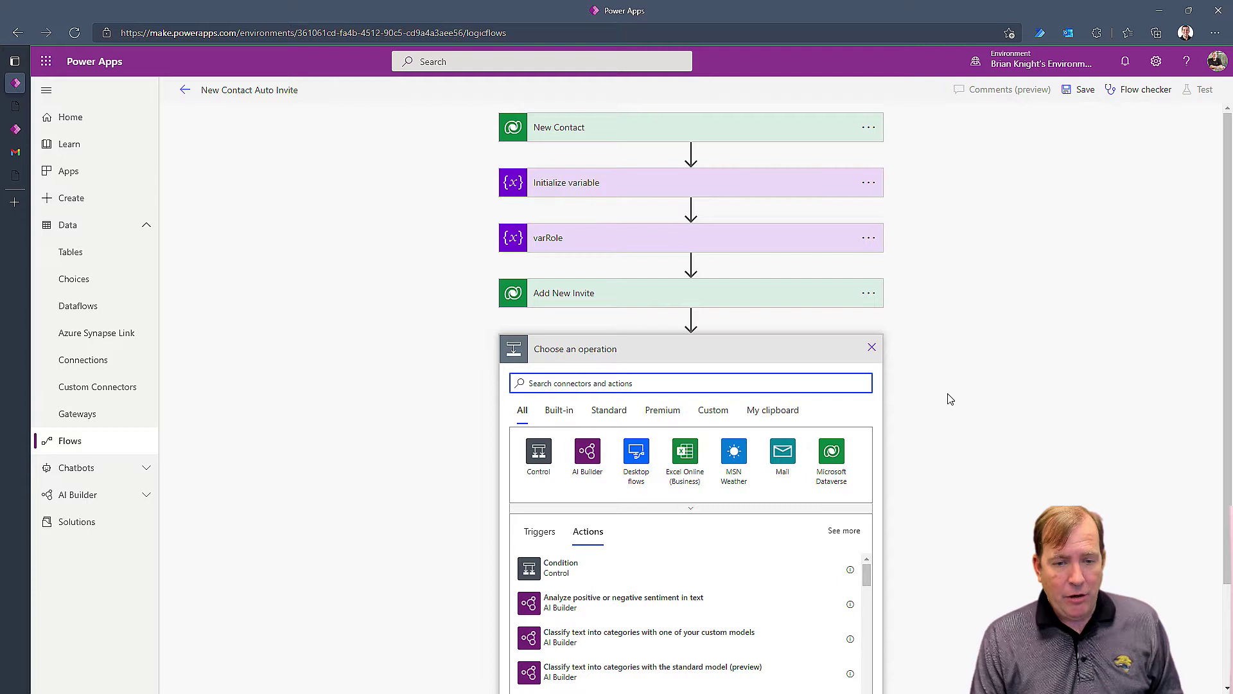
Search the Microsoft Dataverse actions for Relate rows.
{"action": "left_click", "coordinate": [830, 451]}
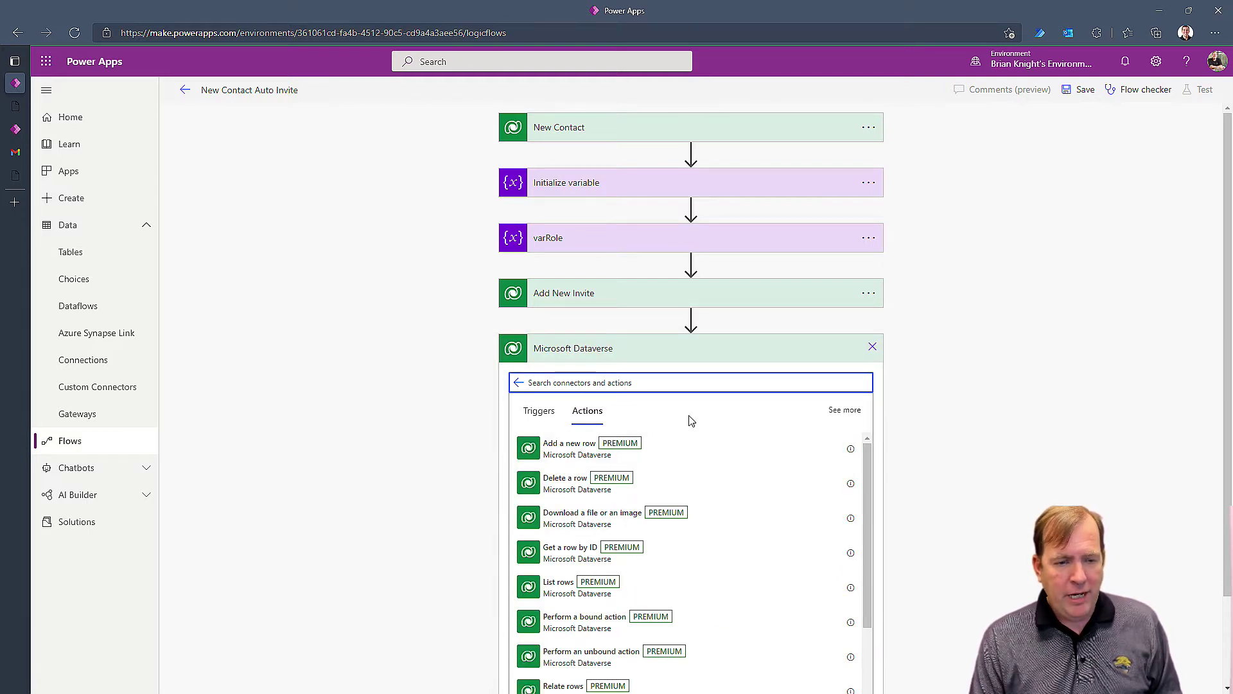
{"action": "type", "text": "rea"}
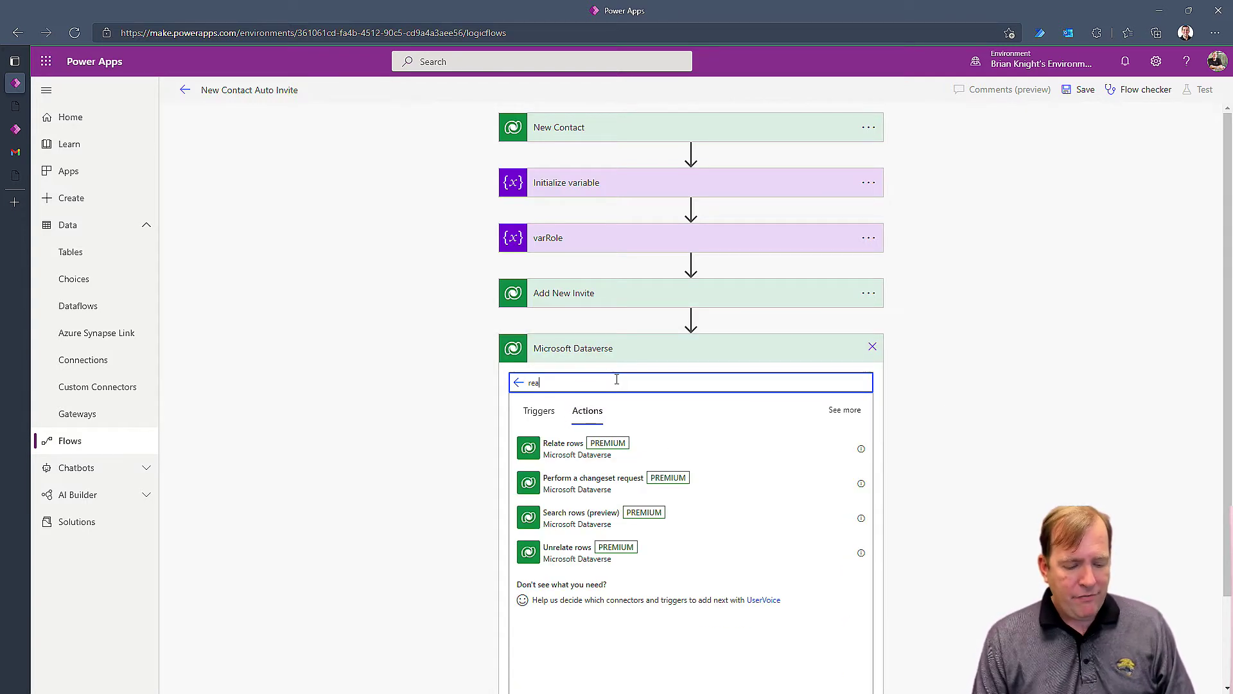
{"action": "key", "text": "BackSpace"}
{"action": "type", "text": "late"}
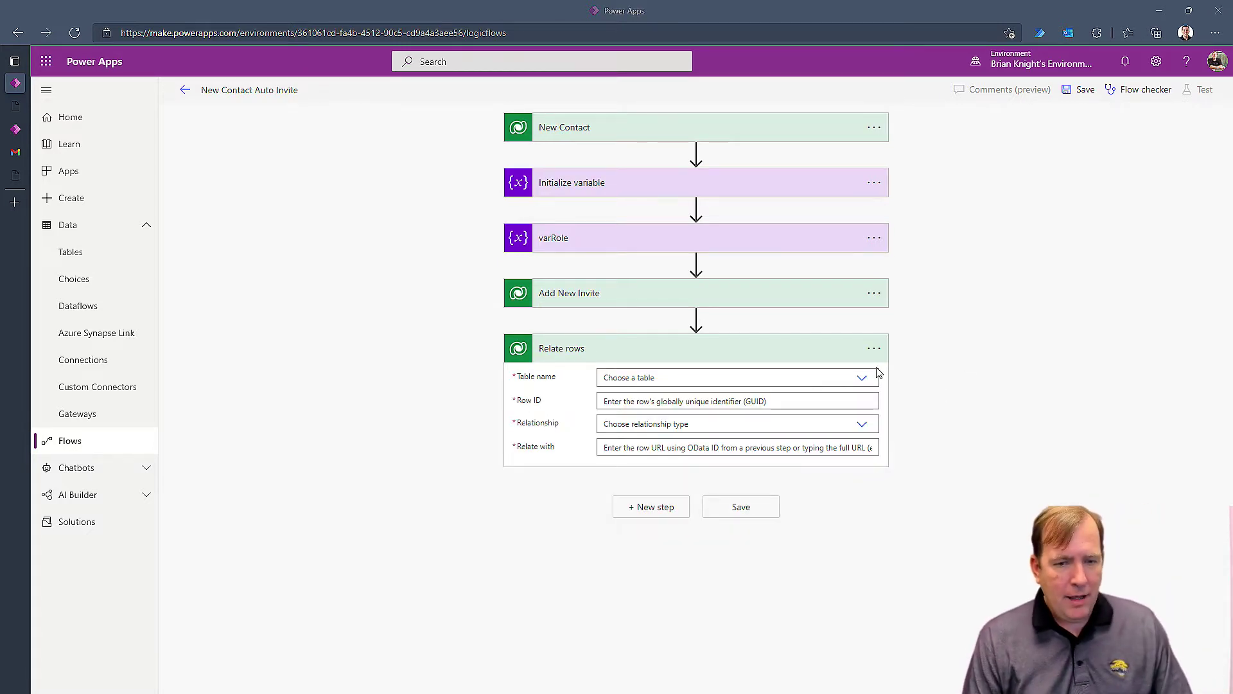
{"action": "mouse_move", "coordinate": [686, 196]}
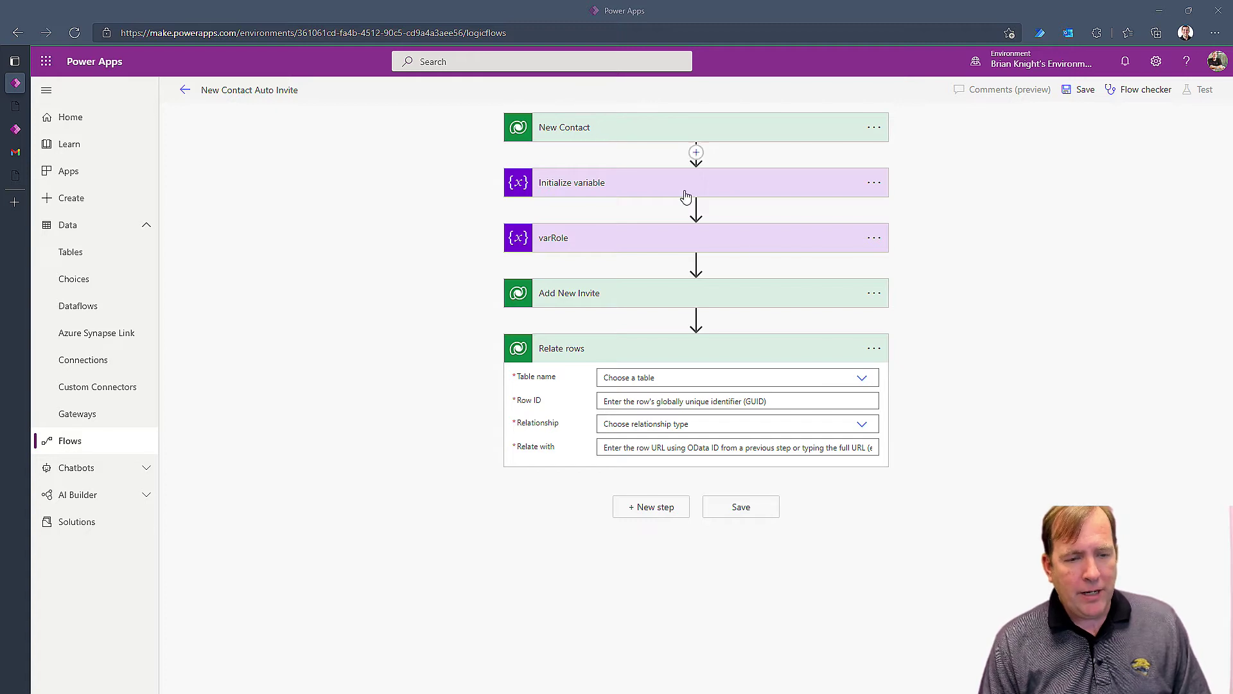
Set the relate step's Table name to Contacts and Row ID to the Contact token.
{"action": "left_click", "coordinate": [847, 377]}
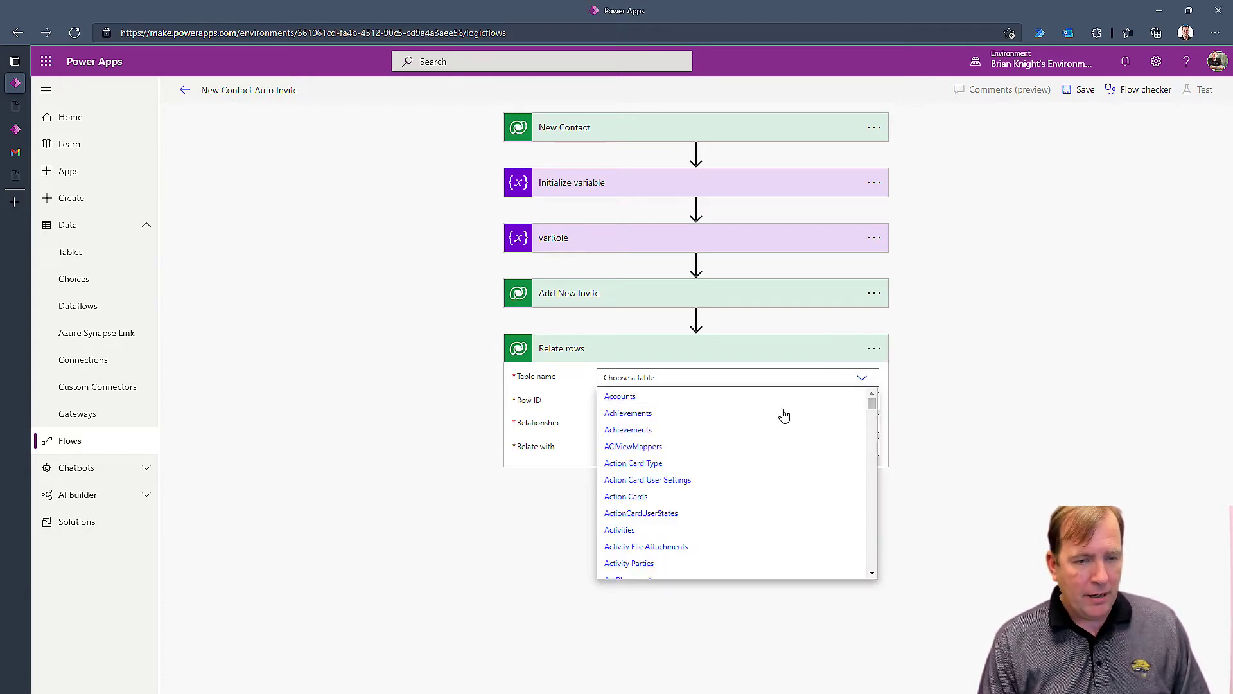
{"action": "scroll", "coordinate": [692, 488], "scroll_direction": "down", "scroll_amount": 2}
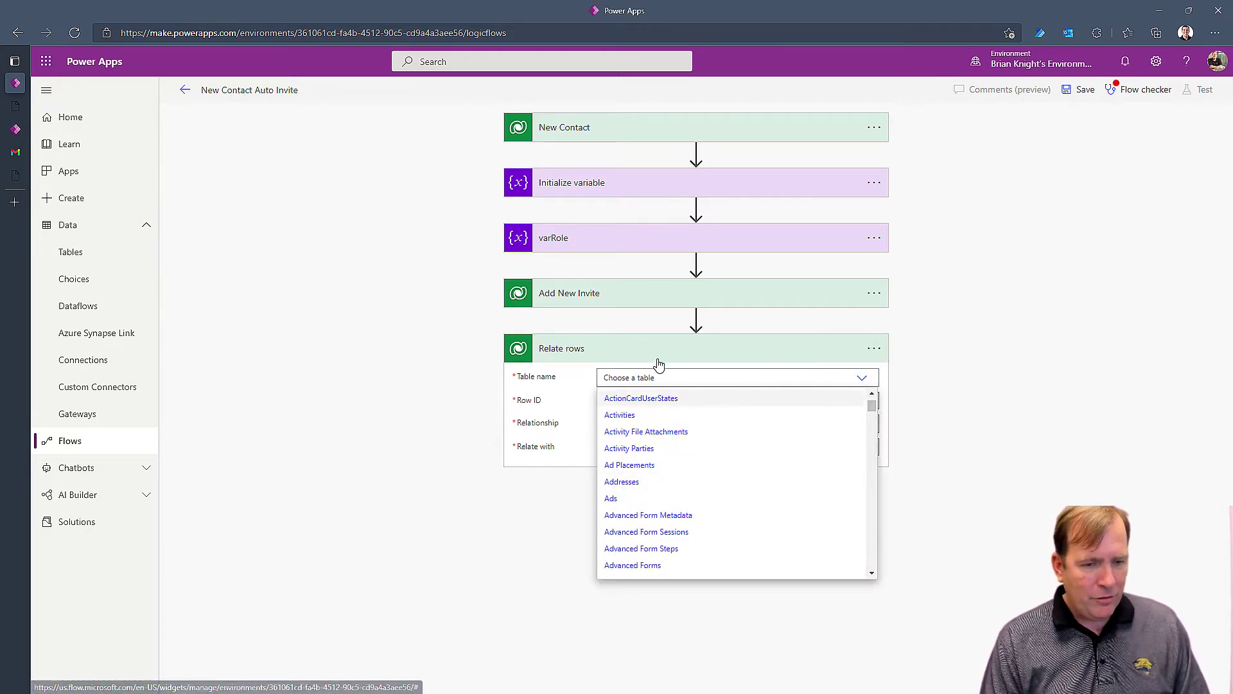
{"action": "type", "text": "Conta"}
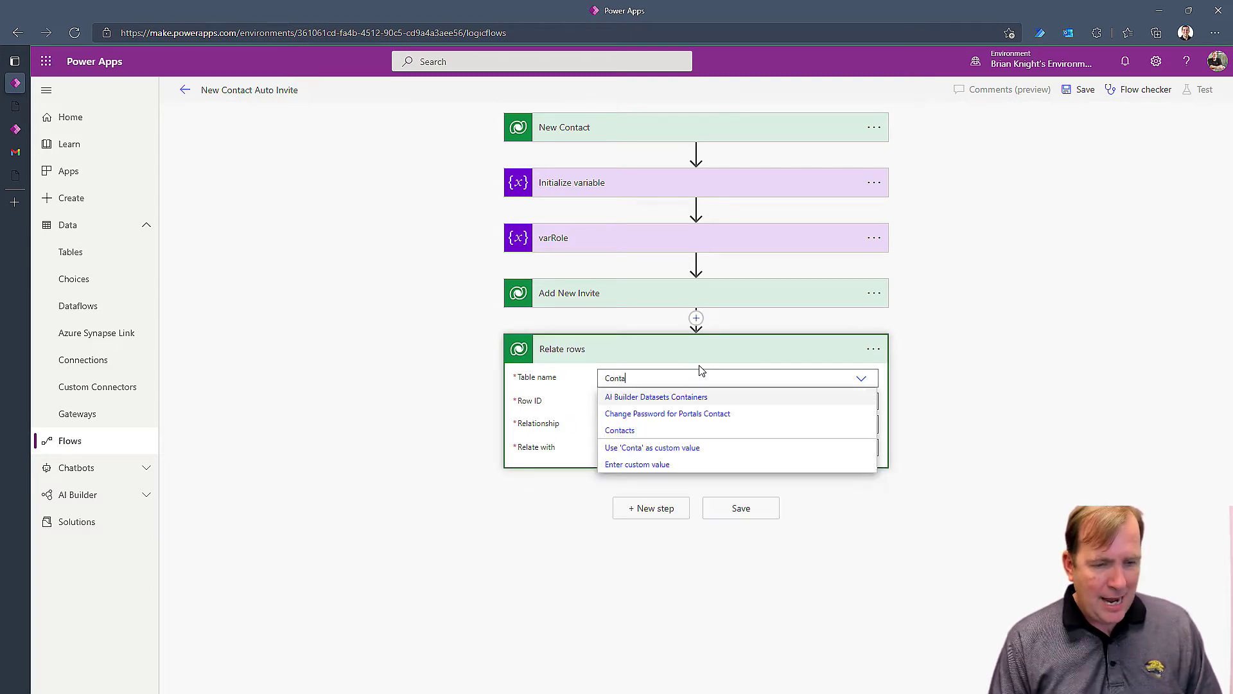
{"action": "left_click", "coordinate": [640, 431]}
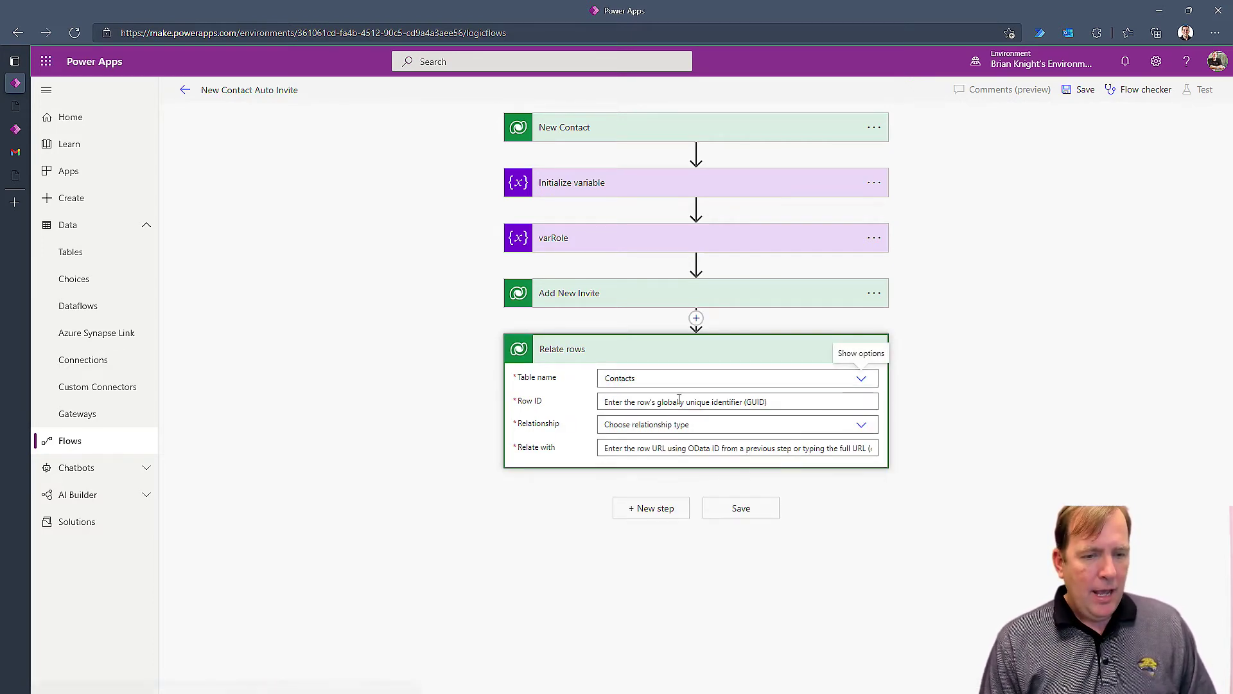
{"action": "left_click", "coordinate": [679, 401]}
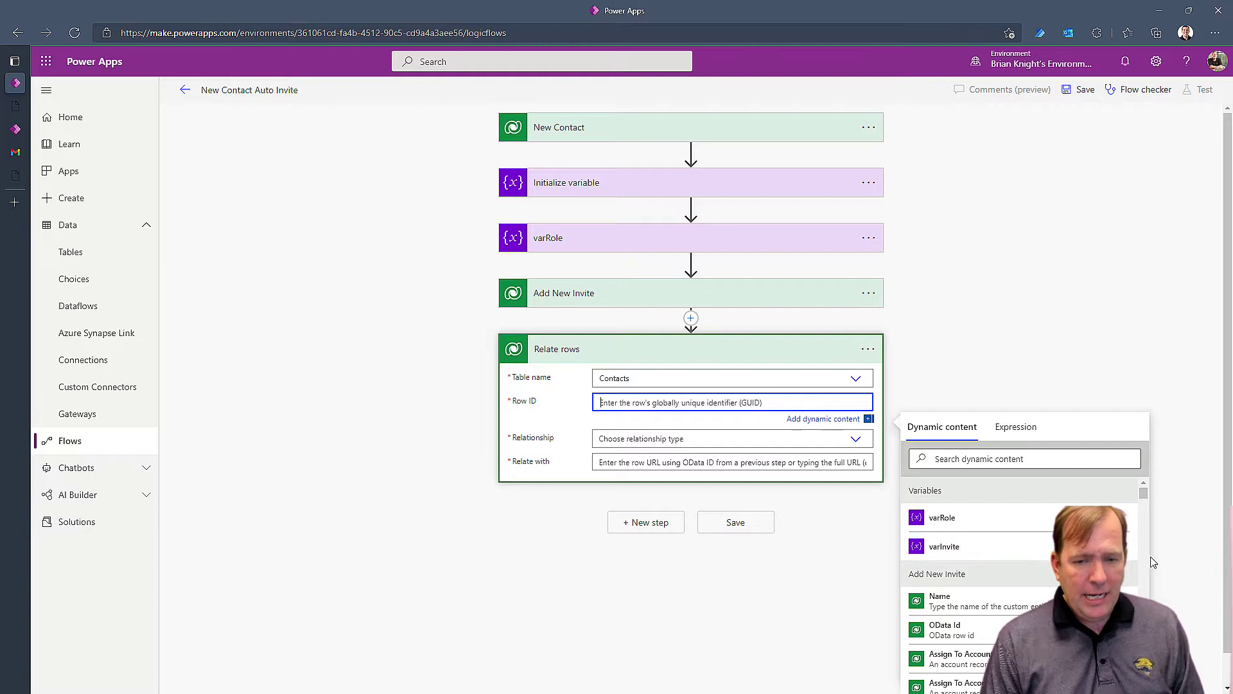
{"action": "left_click", "coordinate": [1017, 459]}
{"action": "type", "text": "contact"}
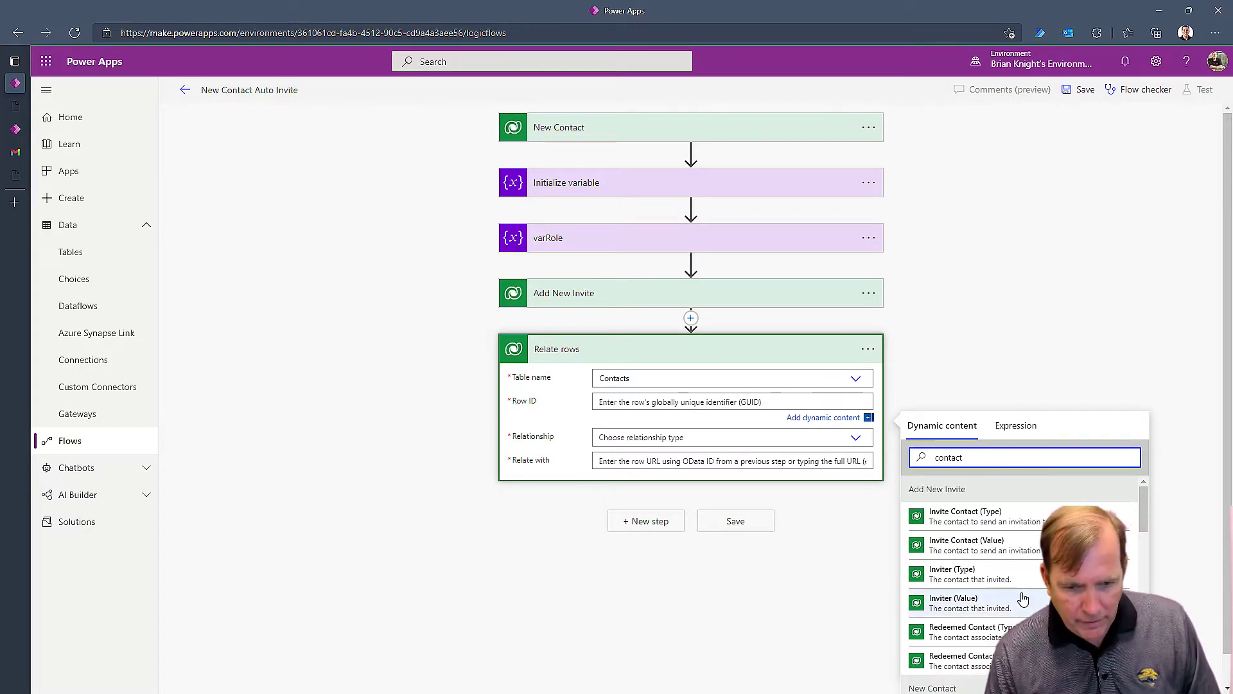
{"action": "scroll", "coordinate": [1019, 596], "scroll_direction": "down", "scroll_amount": 2}
{"action": "scroll", "coordinate": [1012, 593], "scroll_direction": "down", "scroll_amount": 1}
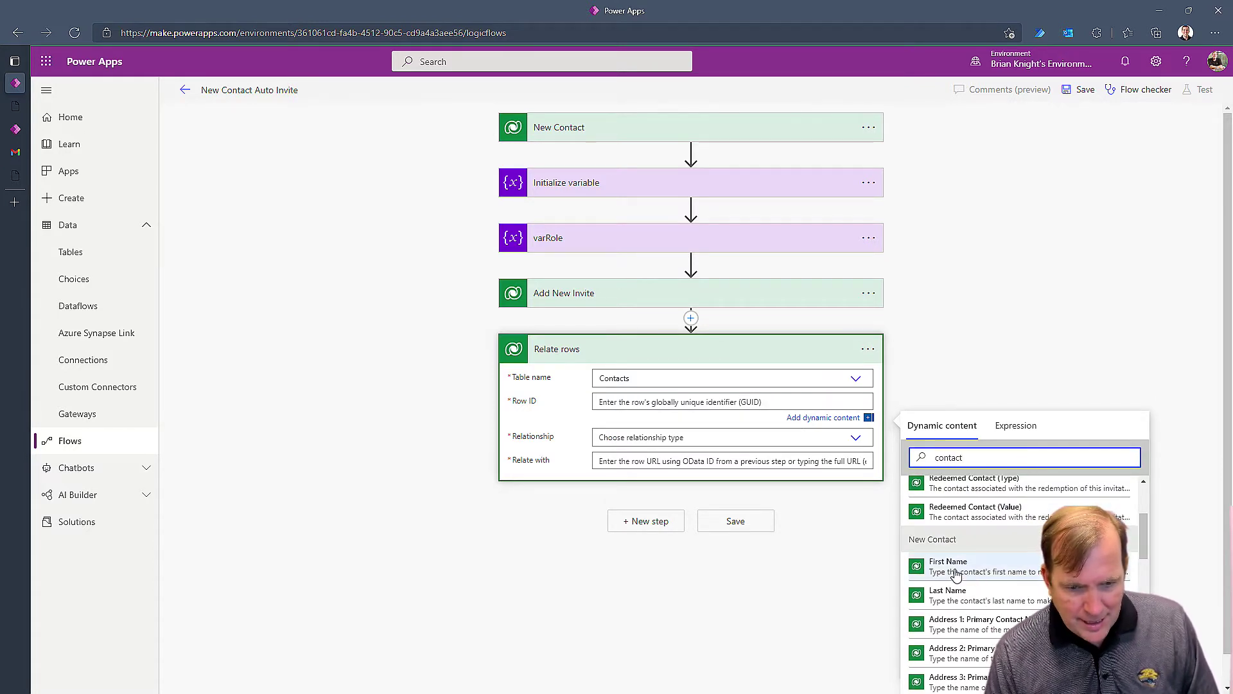
{"action": "scroll", "coordinate": [969, 621], "scroll_direction": "down", "scroll_amount": 2}
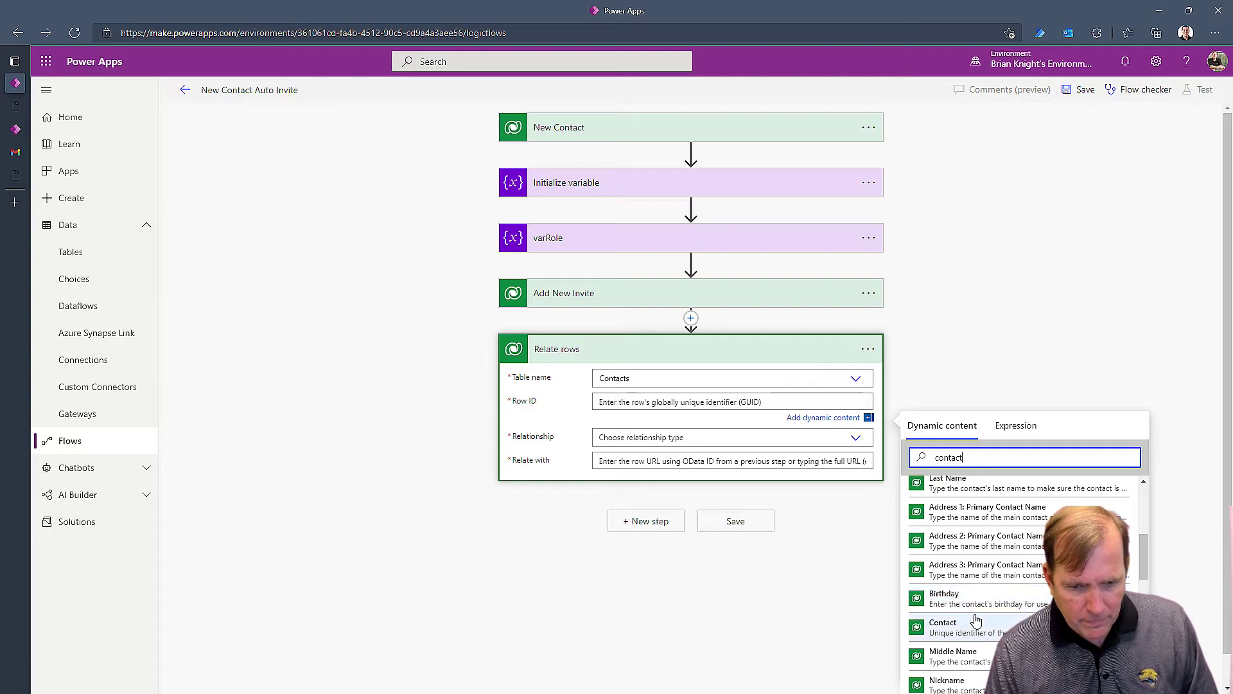
{"action": "left_click", "coordinate": [982, 628]}
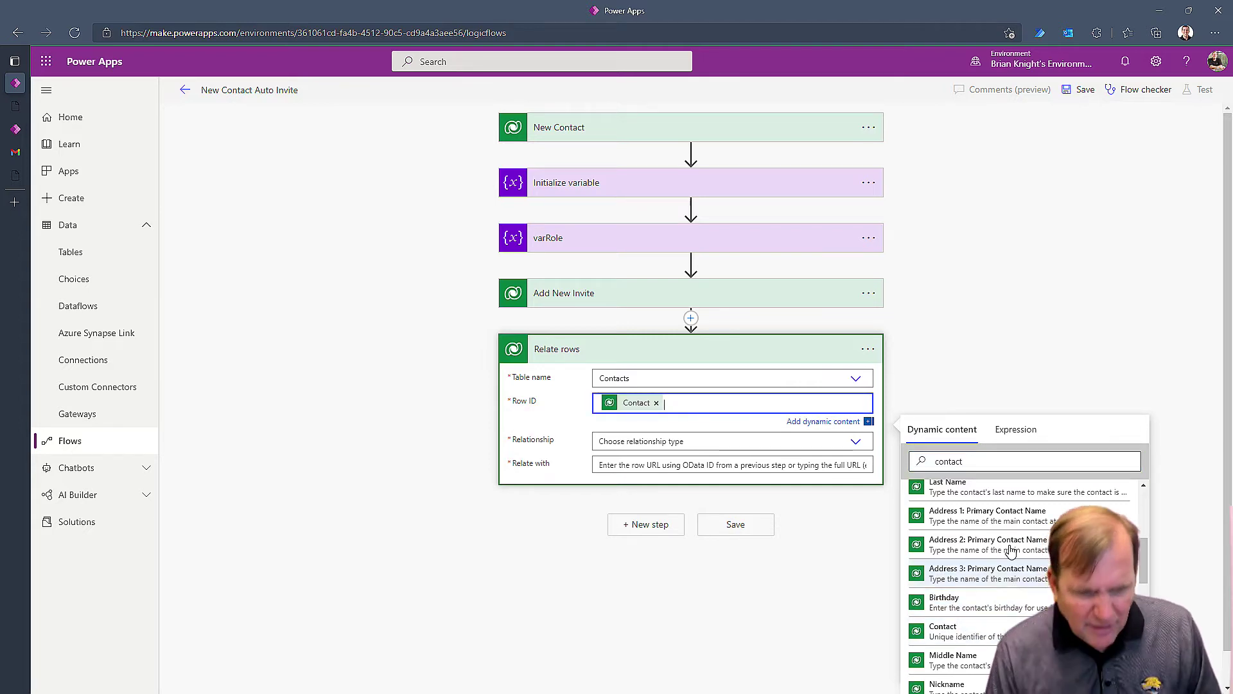
Use relationship Web Role - adx_webrole_contact and relate with varRole.
{"action": "left_click", "coordinate": [656, 441]}
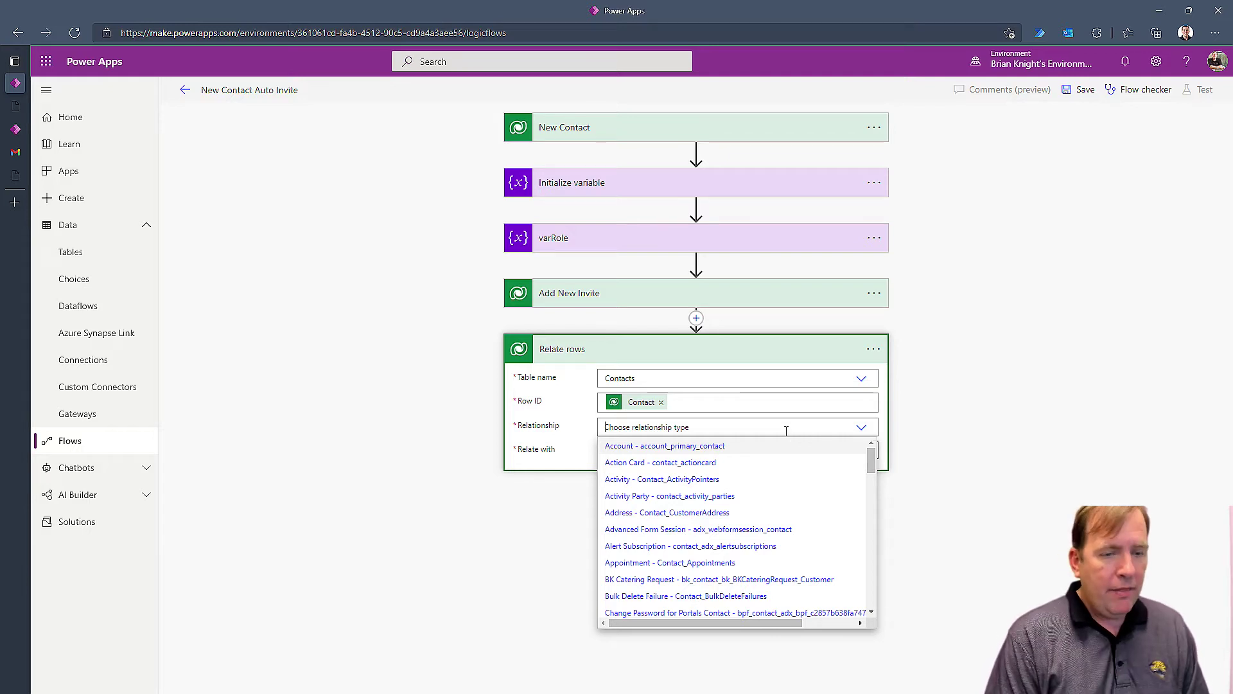
{"action": "type", "text": "web"}
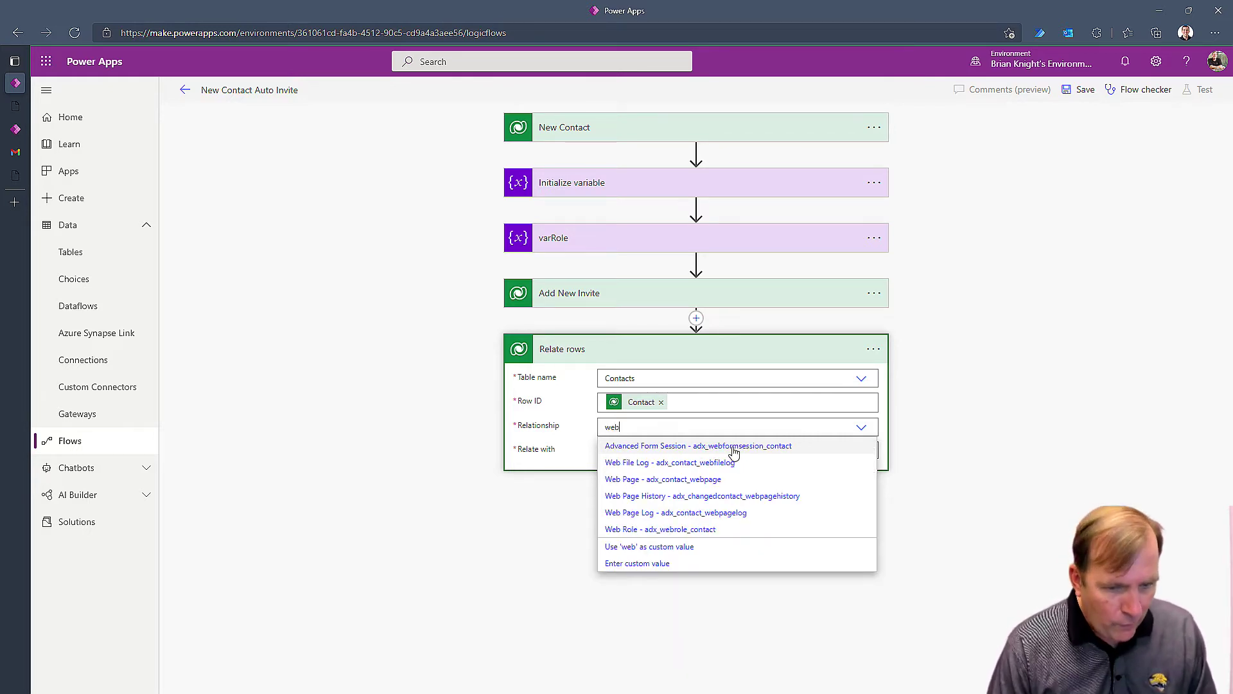
{"action": "left_click", "coordinate": [673, 529]}
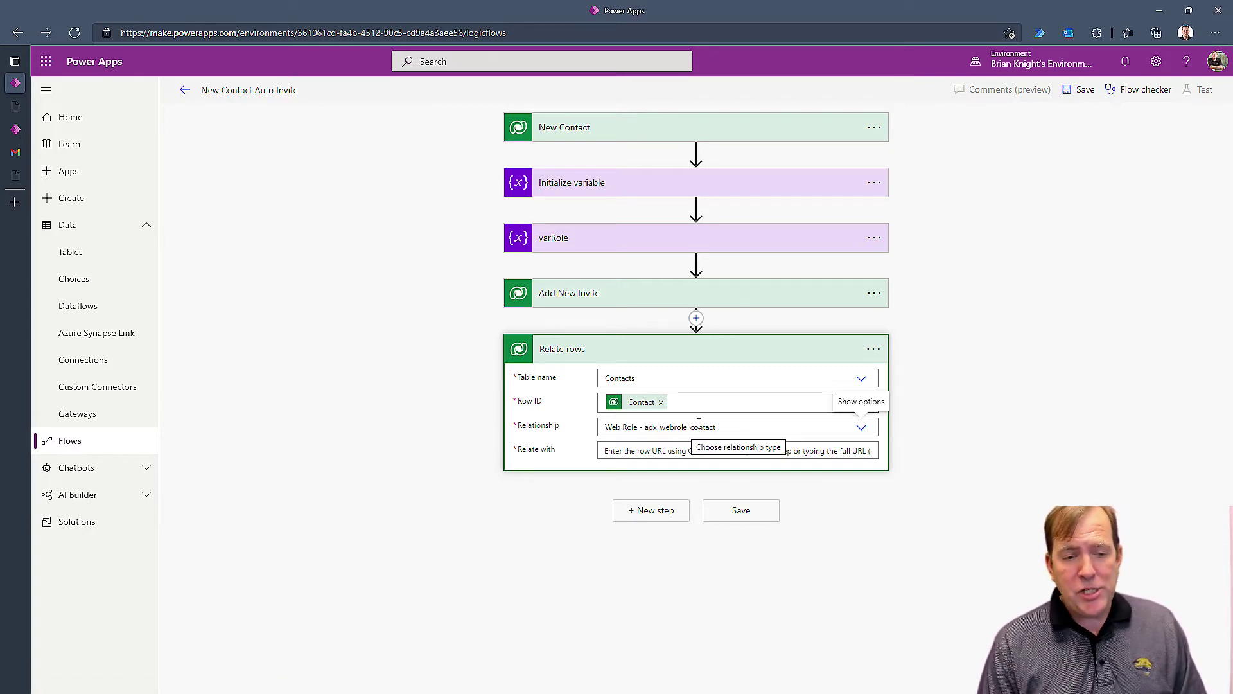
{"action": "left_click", "coordinate": [690, 449]}
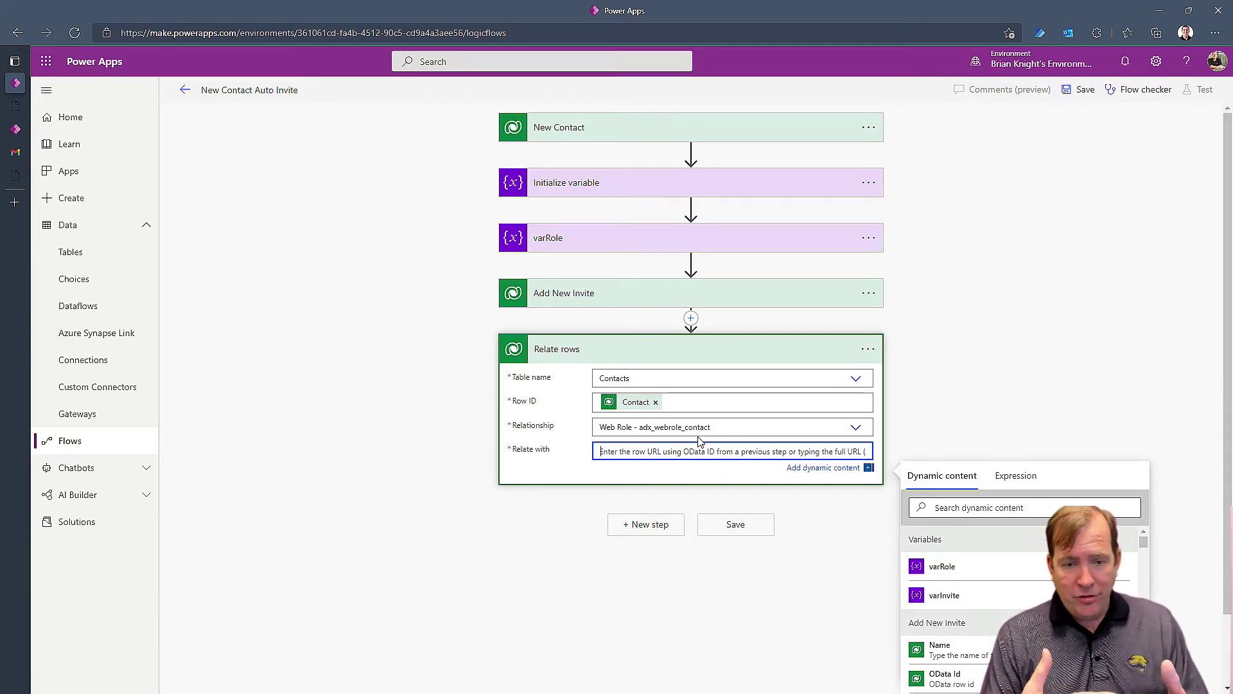
{"action": "left_click", "coordinate": [942, 569]}
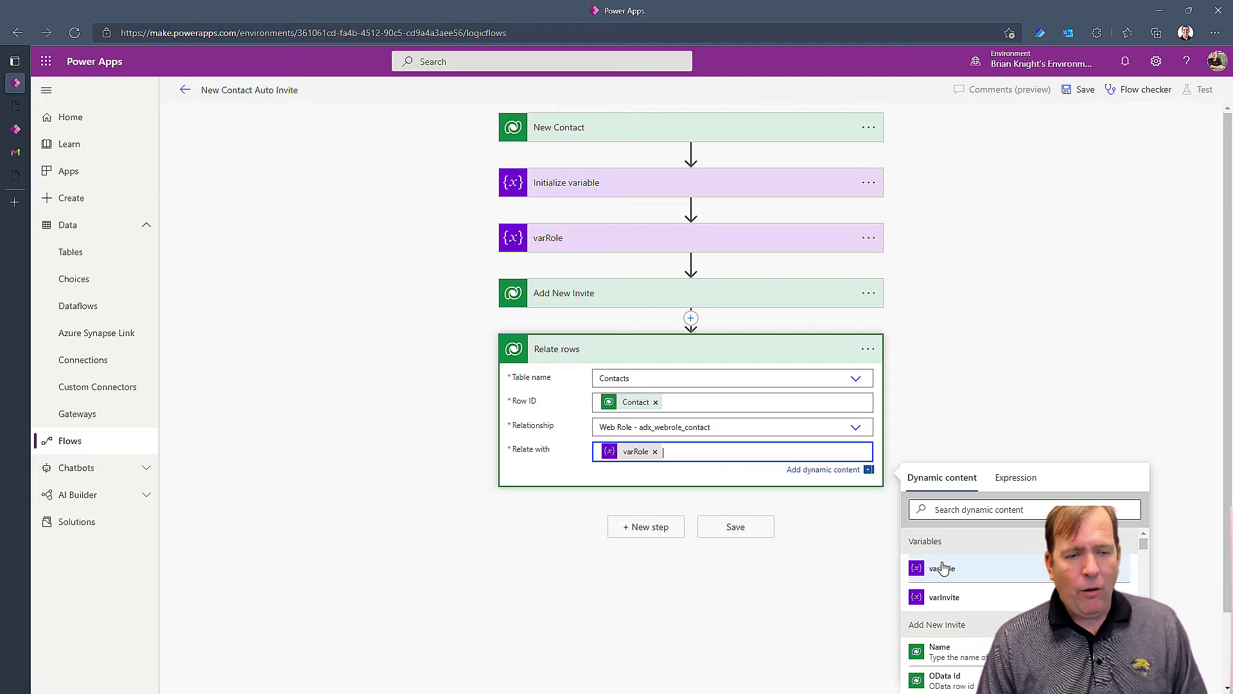
Check the varRole web role URL, then begin renaming the relate step.
{"action": "left_click", "coordinate": [645, 239]}
{"action": "triple_click", "coordinate": [735, 332]}
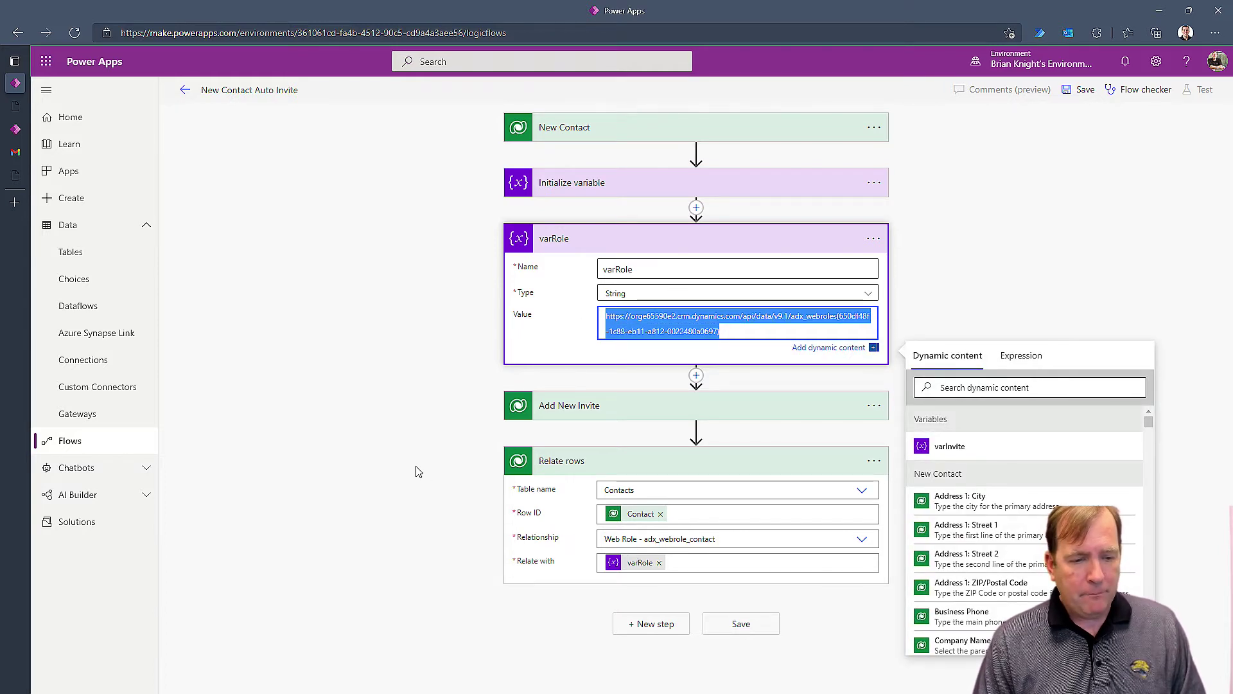
{"action": "left_click", "coordinate": [416, 471]}
{"action": "left_click", "coordinate": [874, 446]}
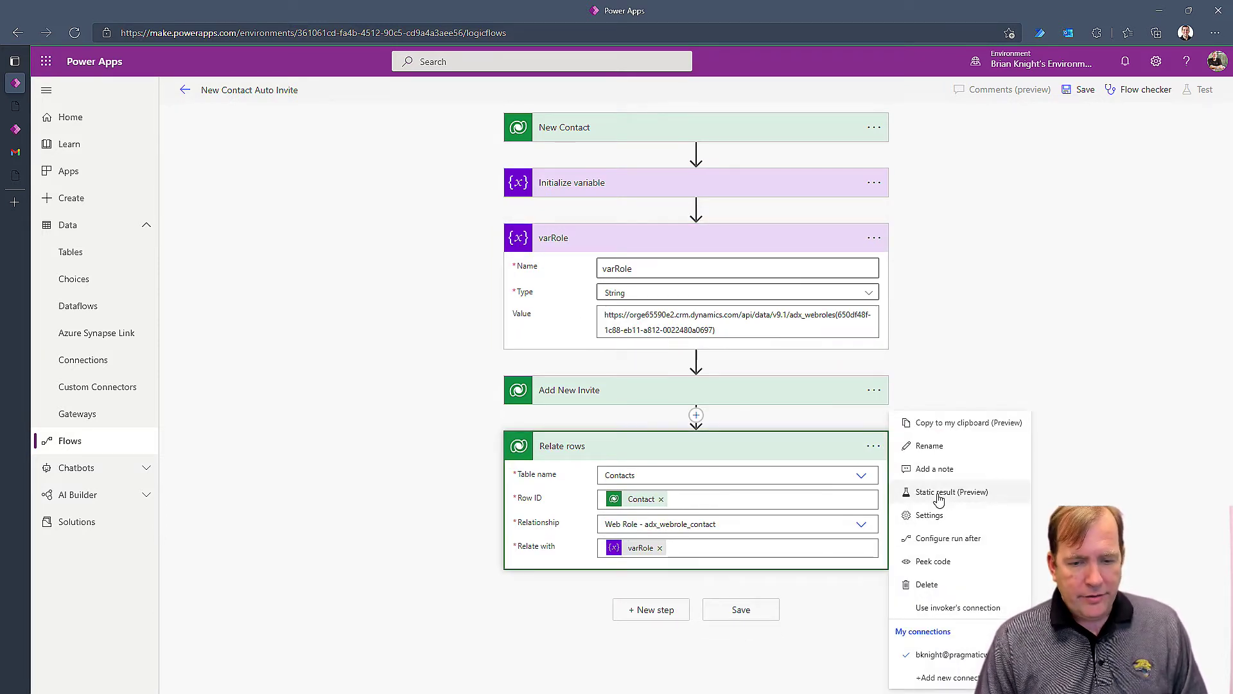
{"action": "left_click", "coordinate": [929, 445]}
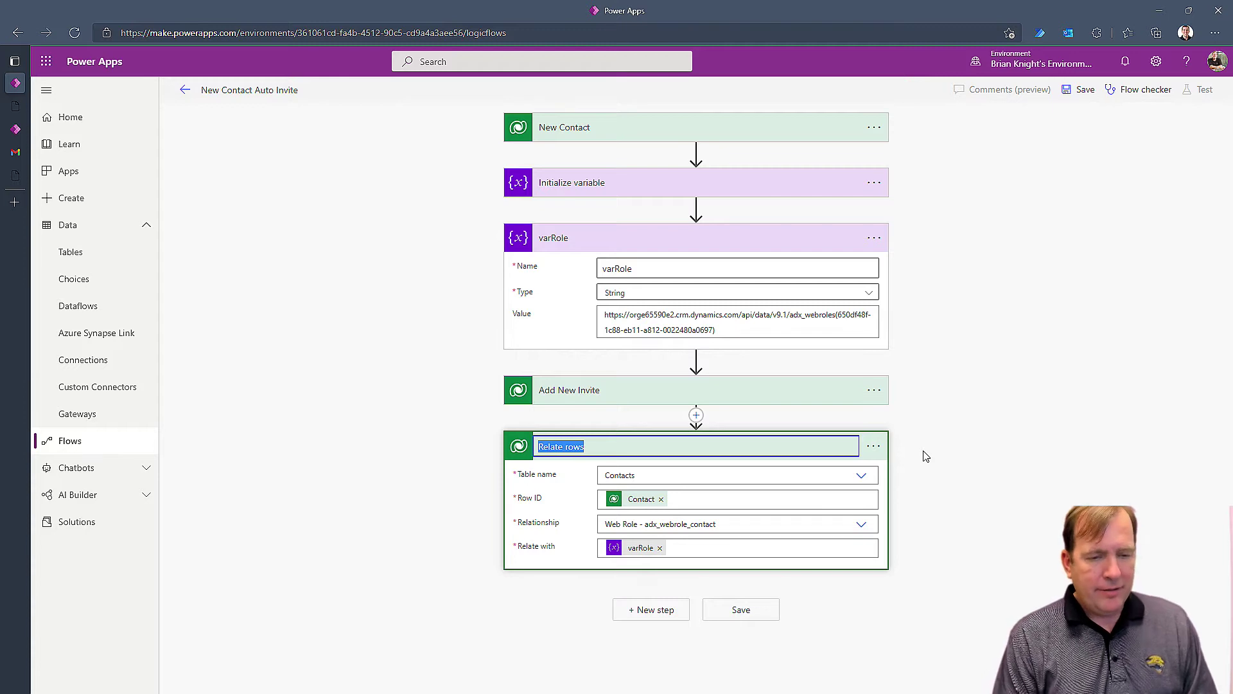
{"action": "type", "text": "Add Web Role"}
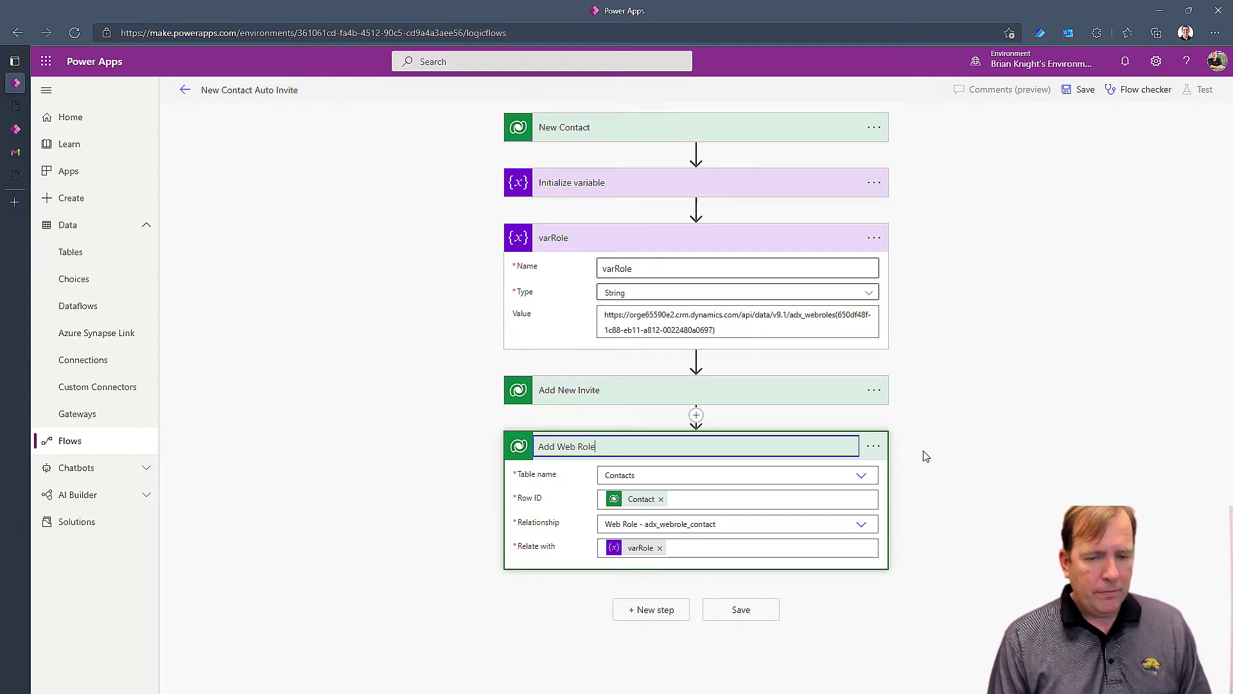
{"action": "key", "text": "Tab"}
{"action": "left_click", "coordinate": [942, 504]}
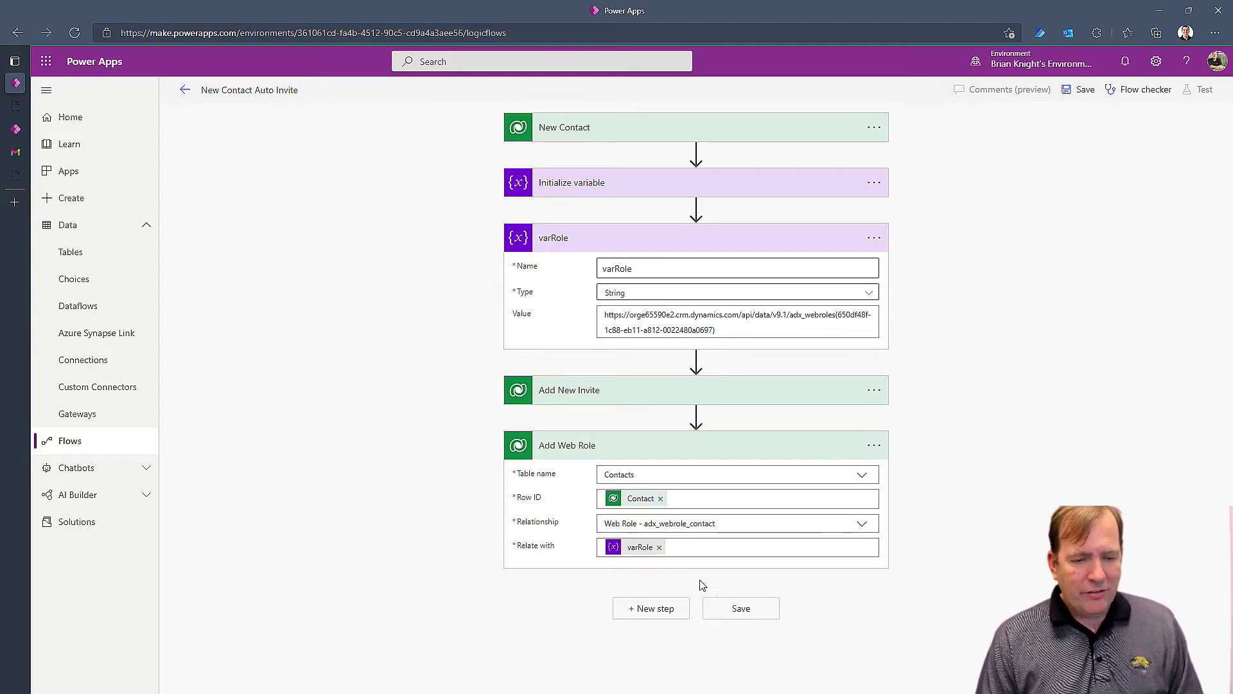
{"action": "left_click", "coordinate": [672, 609]}
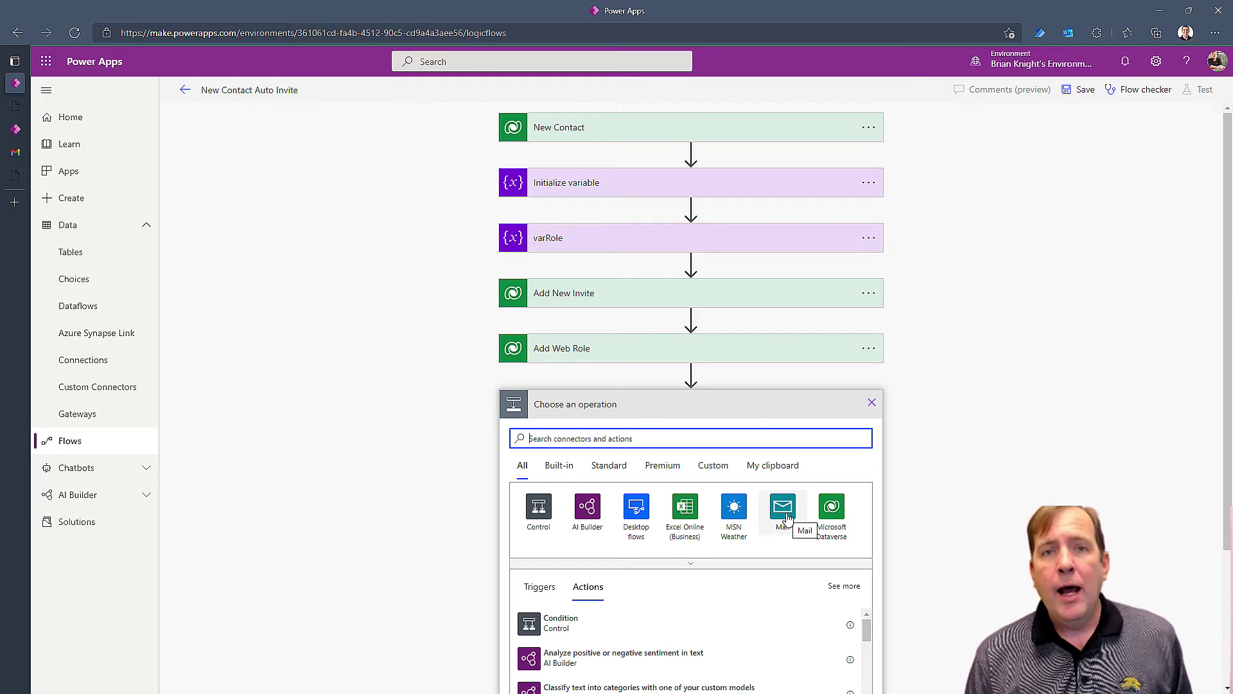
Pick the Mail connector's Send an email notification (V3) action.
{"action": "left_click", "coordinate": [793, 514]}
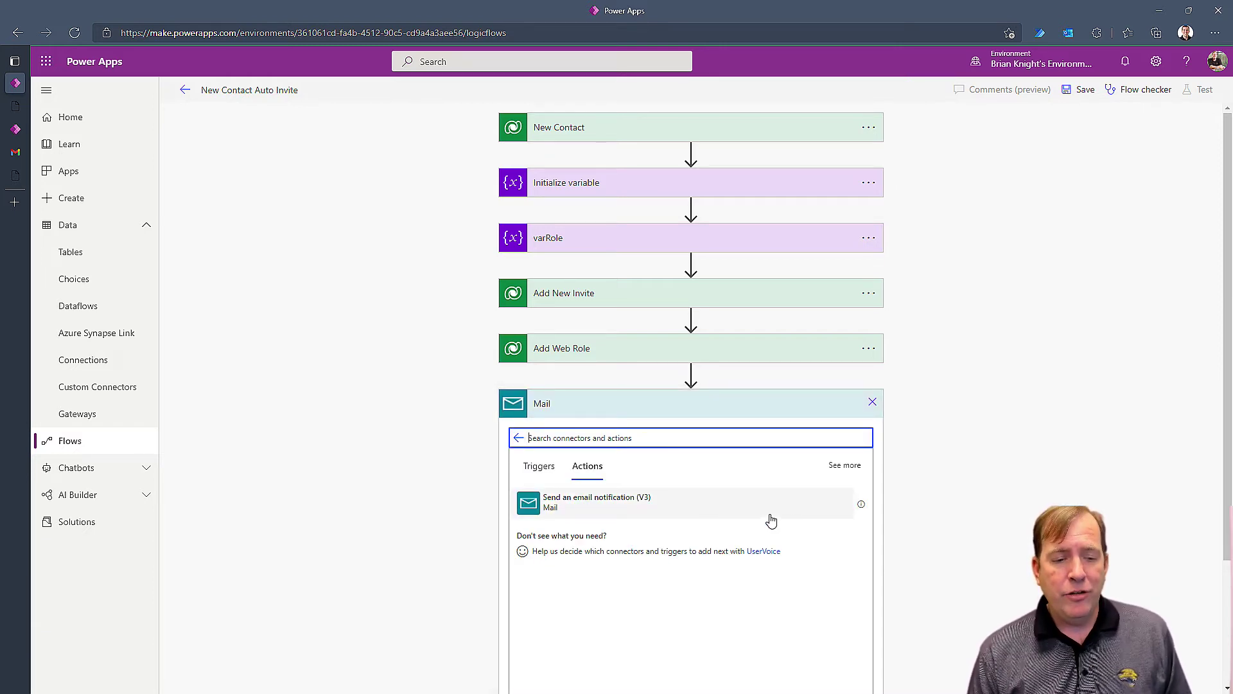
{"action": "left_click", "coordinate": [649, 508]}
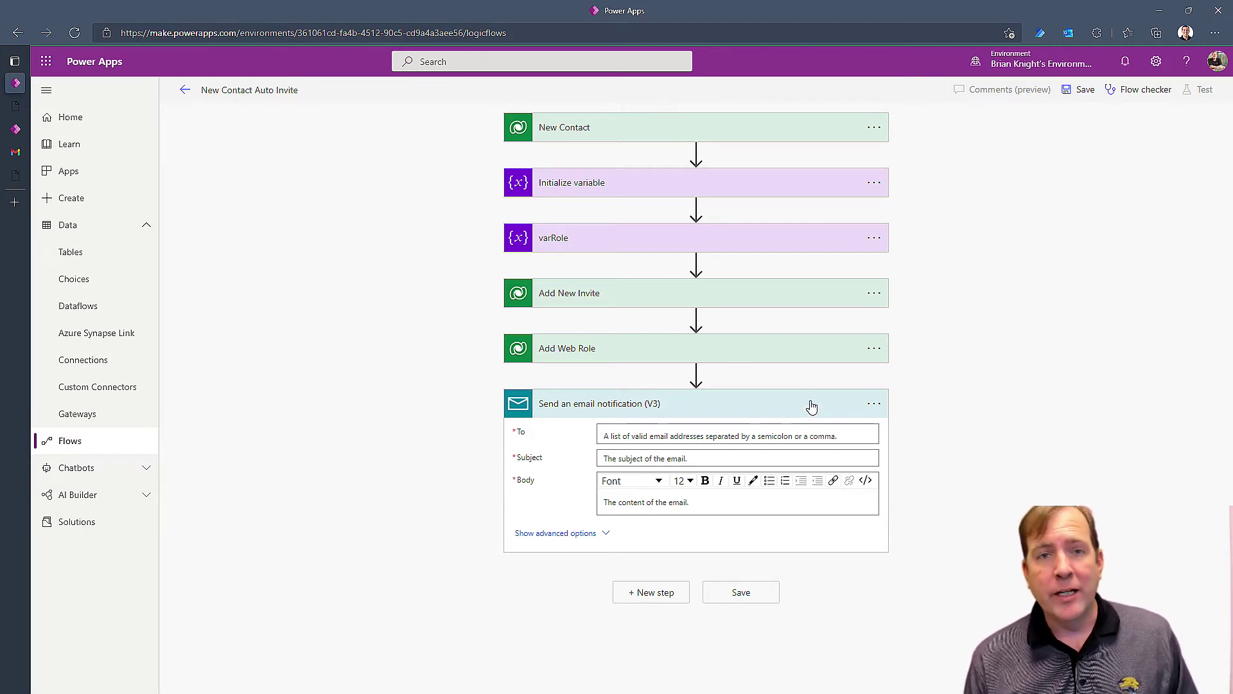
Send the email to the contact's Email, with subject 'New Invite to my Portal for' plus Full Name.
{"action": "left_click", "coordinate": [670, 436]}
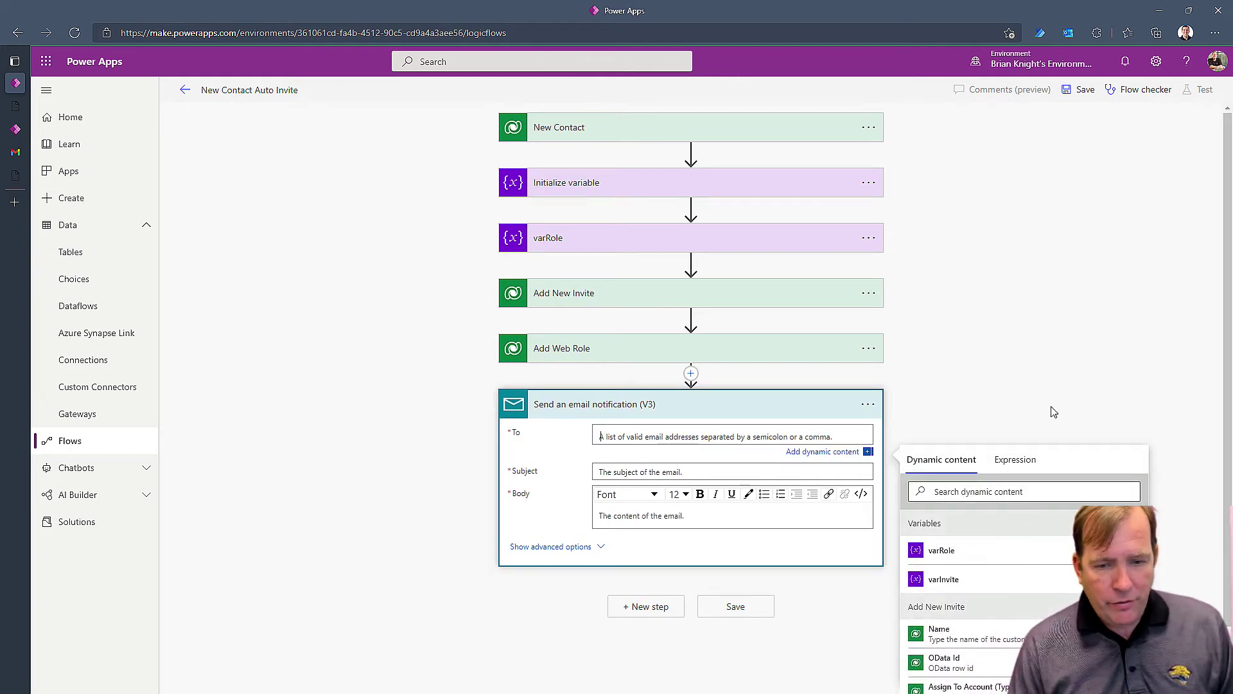
{"action": "scroll", "coordinate": [1044, 409], "scroll_direction": "down", "scroll_amount": 1}
{"action": "left_click", "coordinate": [983, 425]}
{"action": "type", "text": "email"}
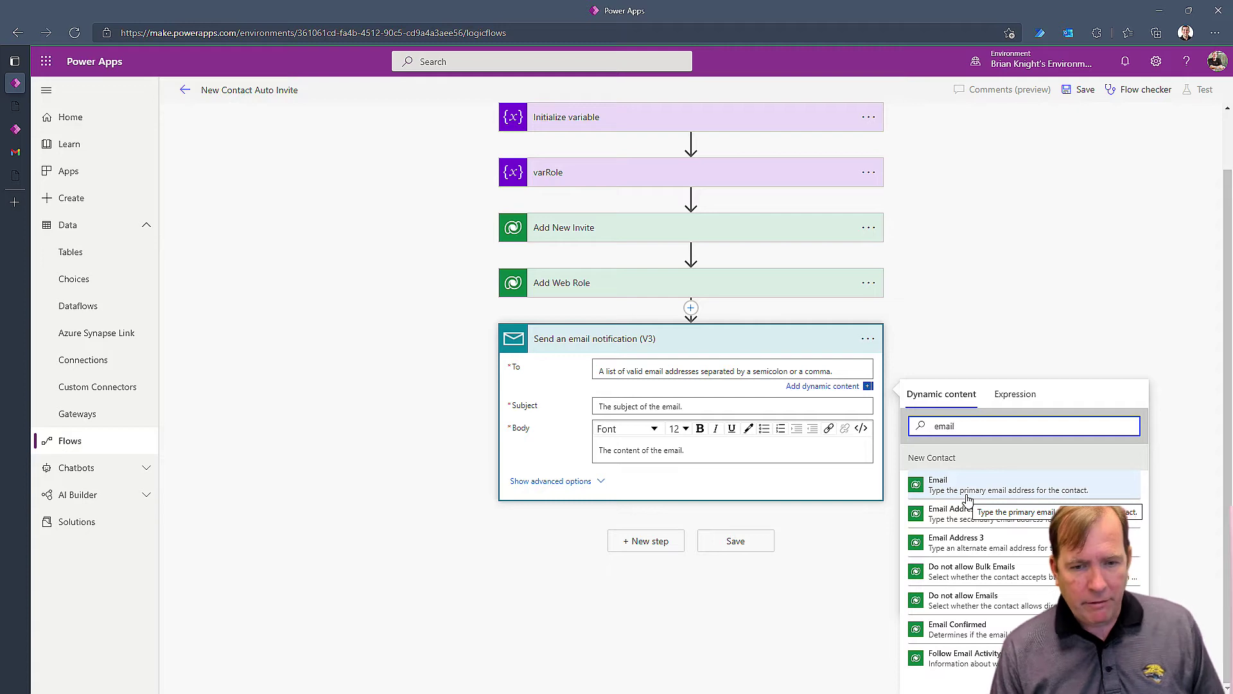
{"action": "left_click", "coordinate": [938, 482]}
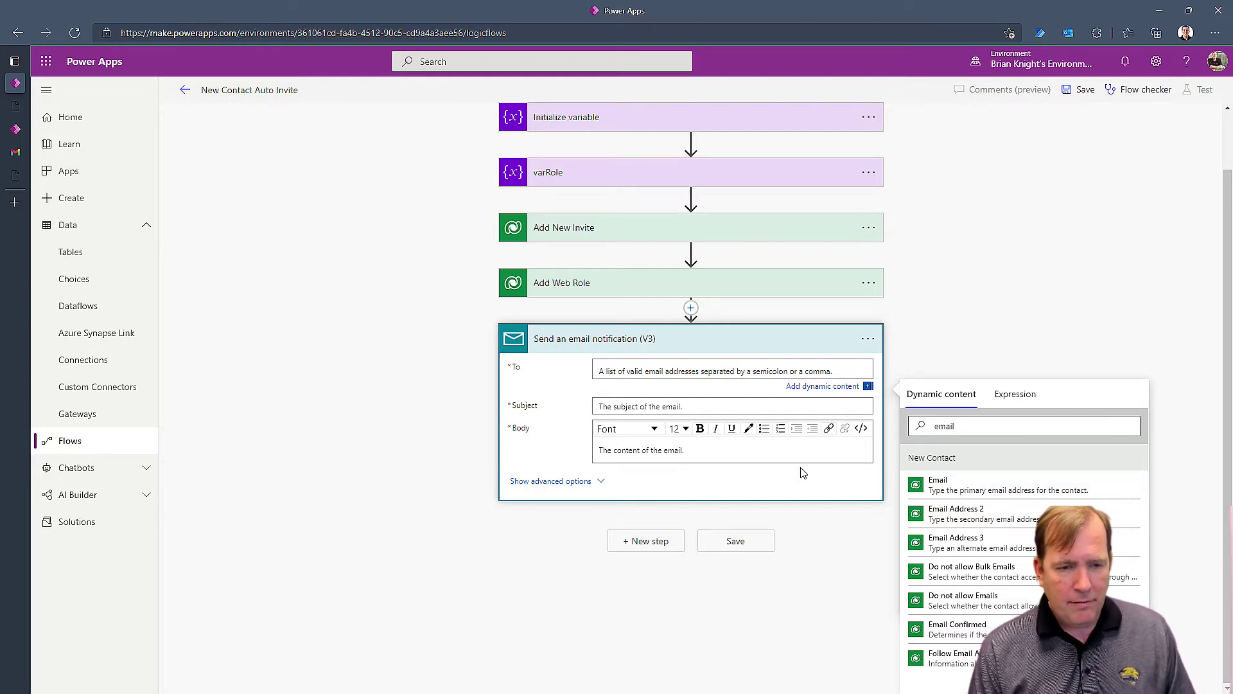
{"action": "left_click", "coordinate": [637, 406]}
{"action": "type", "text": "New"}
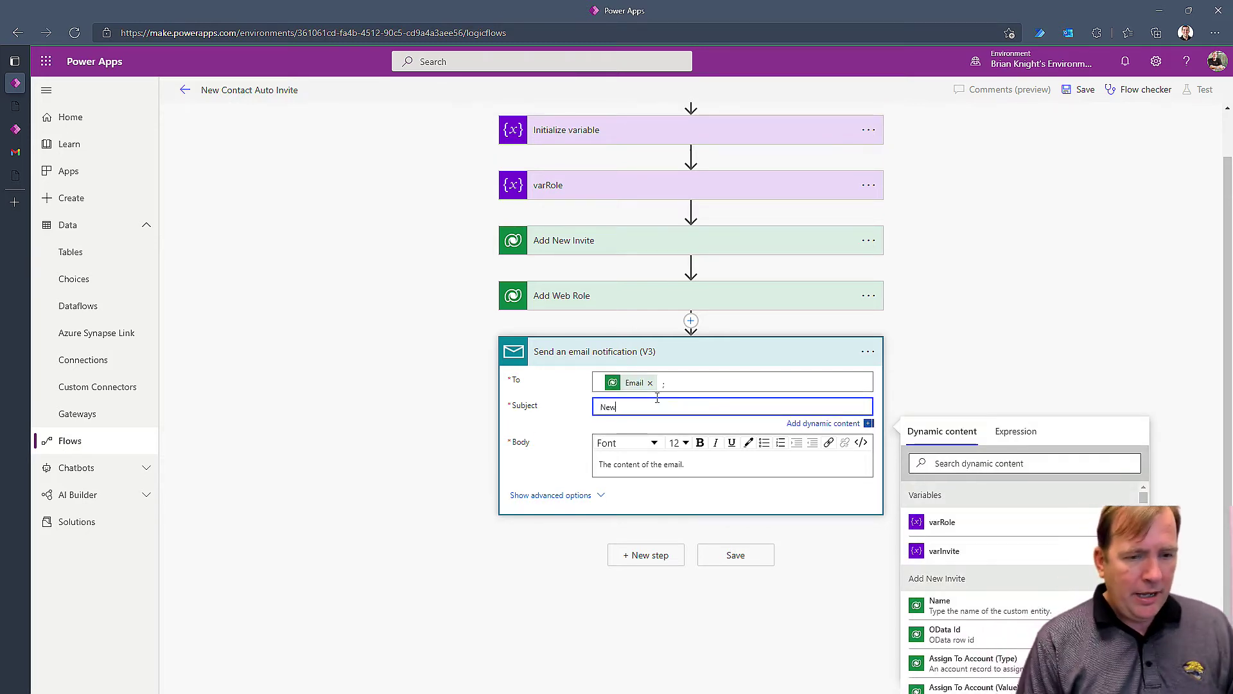
{"action": "type", "text": " Invite to my Portal for"}
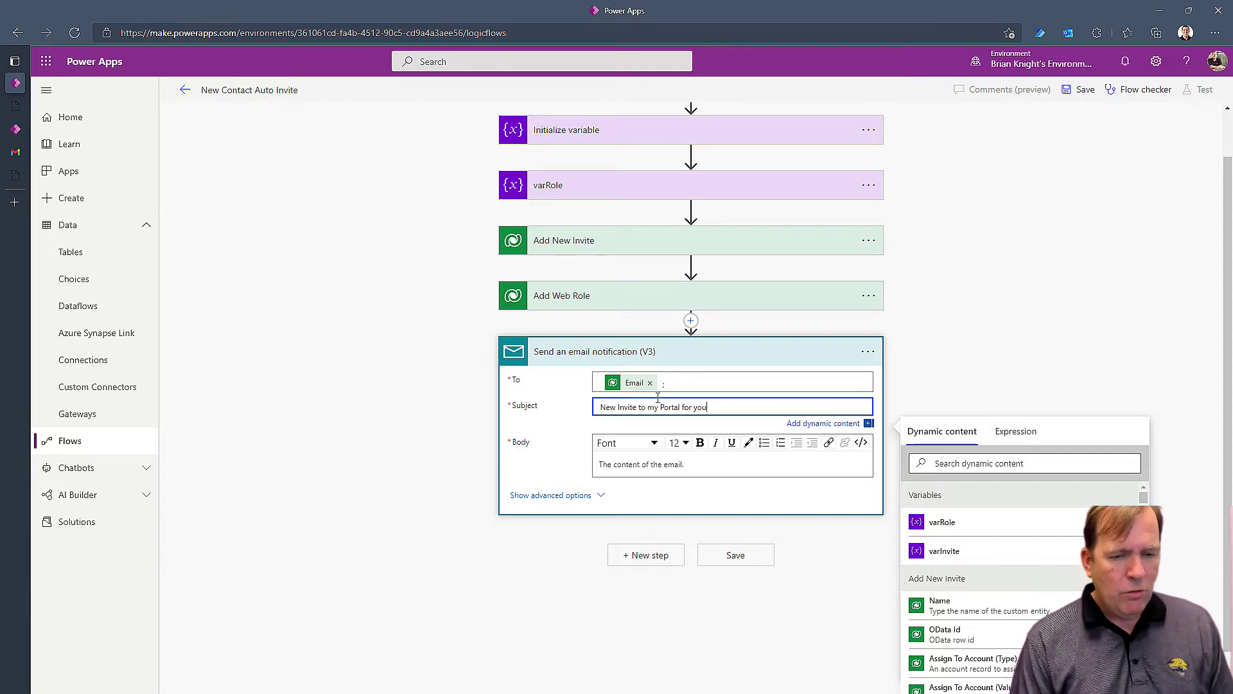
{"action": "left_click", "coordinate": [948, 456]}
{"action": "type", "text": "f"}
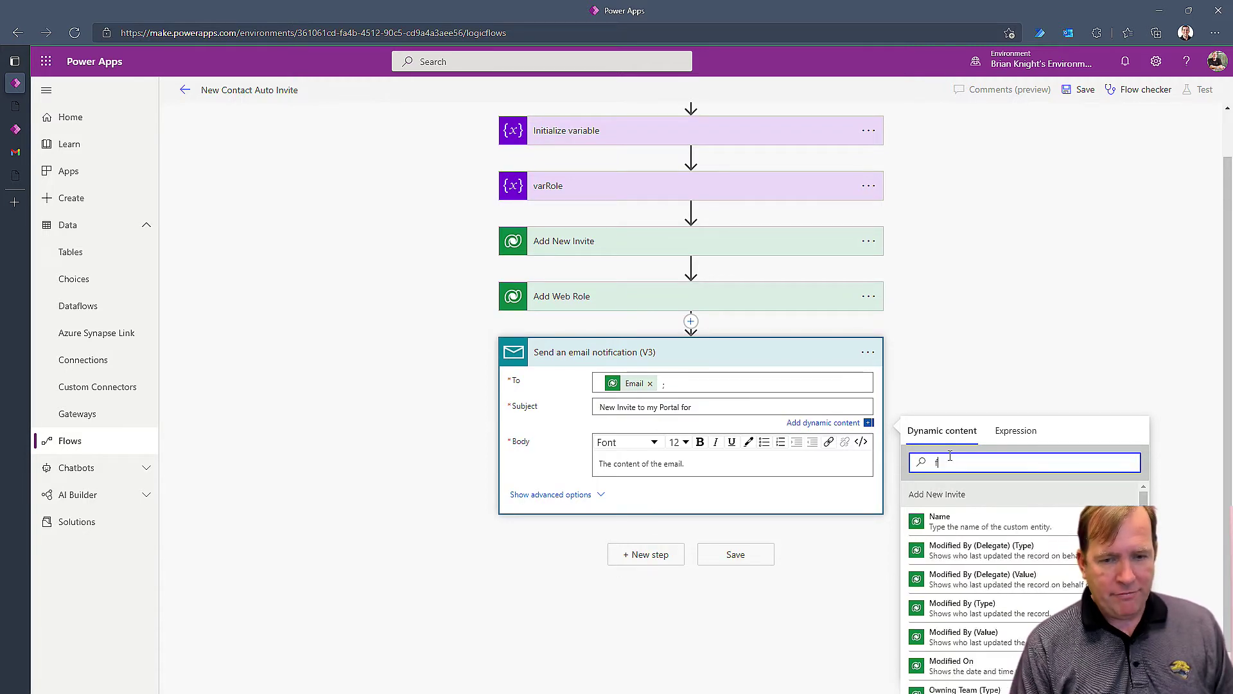
{"action": "type", "text": "ull"}
{"action": "left_click", "coordinate": [973, 522]}
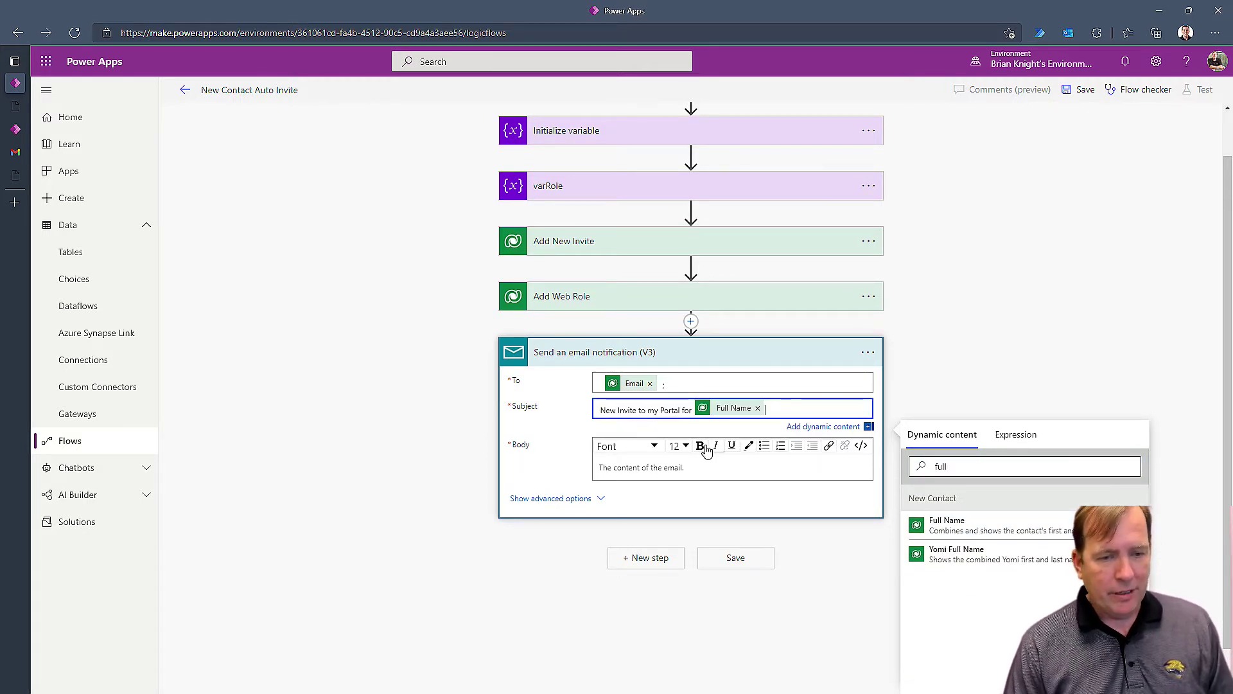
Write the email body, including the varInvite code on its own line.
{"action": "left_click", "coordinate": [678, 465]}
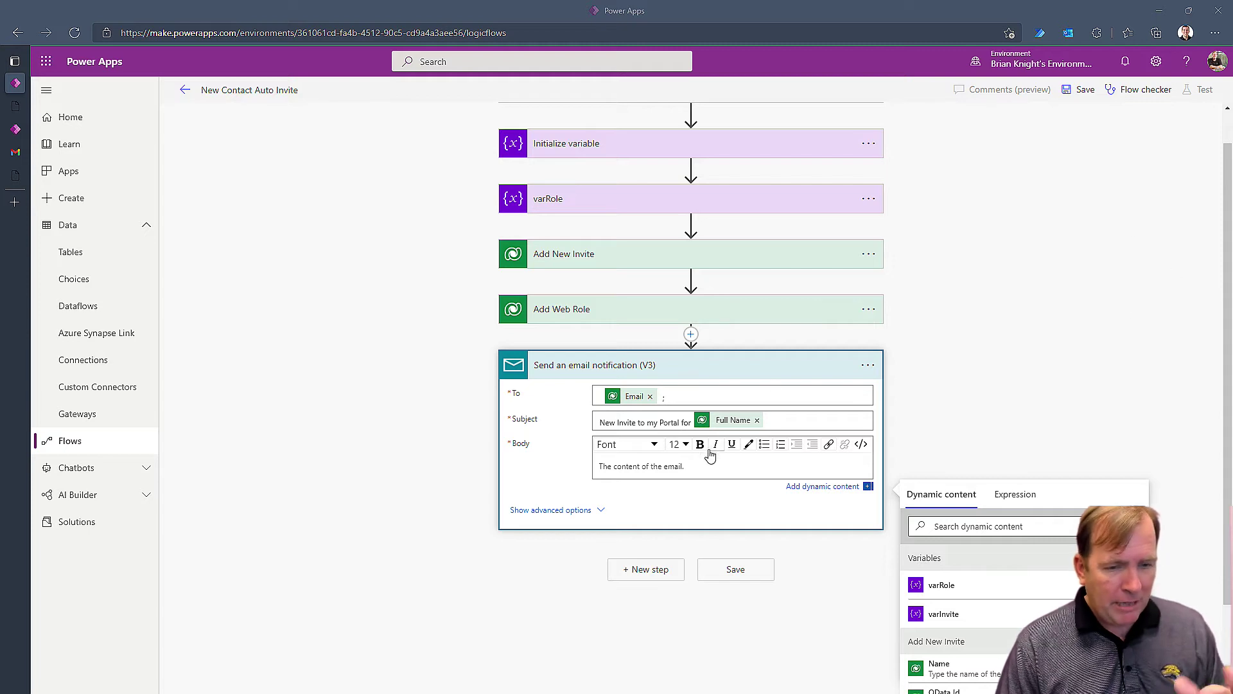
{"action": "type", "text": "You"}
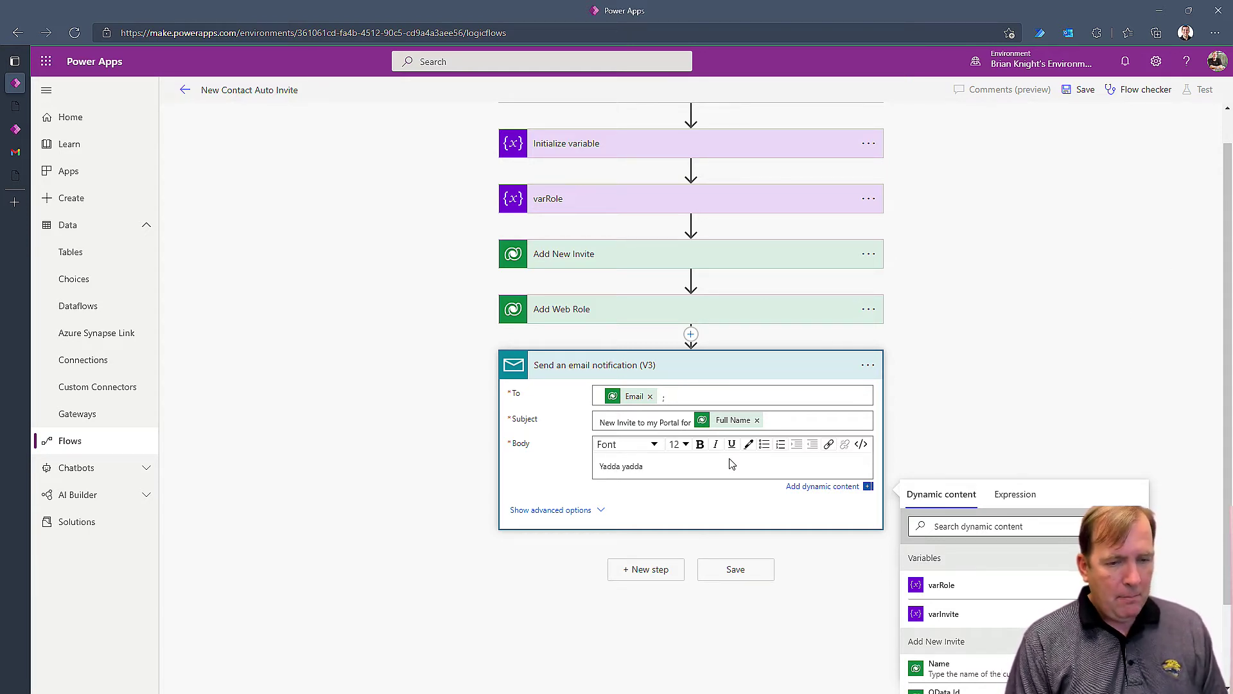
{"action": "key", "text": "Return"}
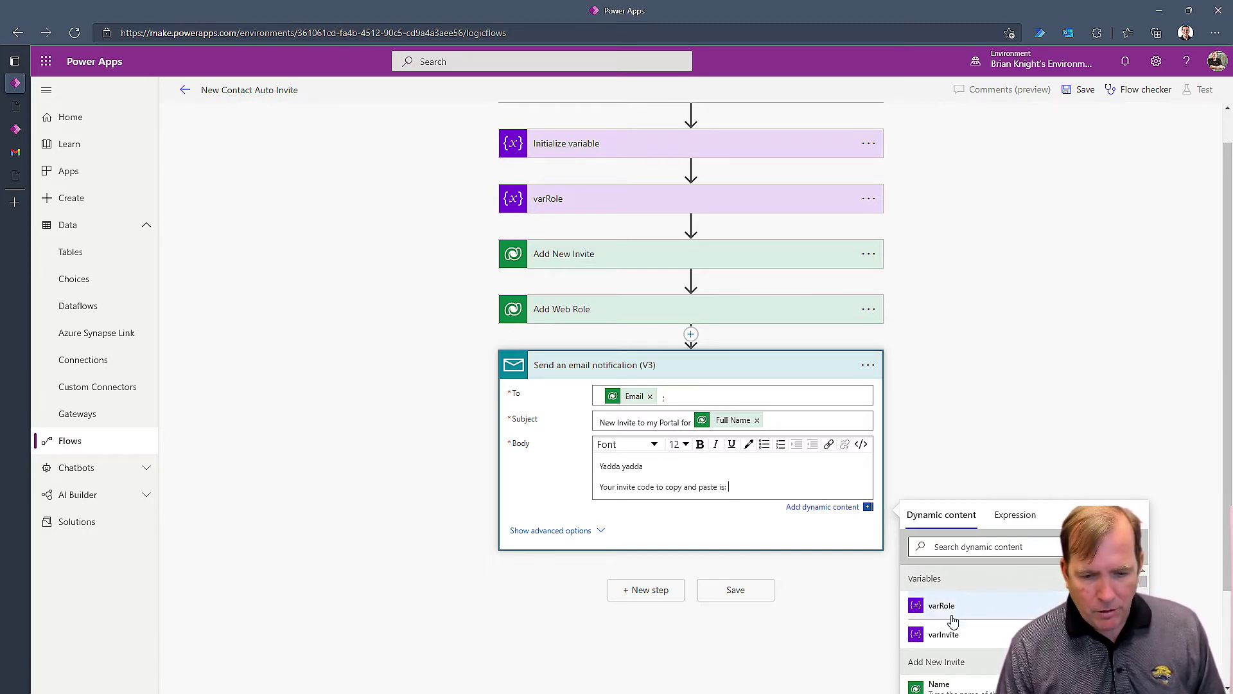
{"action": "left_click", "coordinate": [934, 633]}
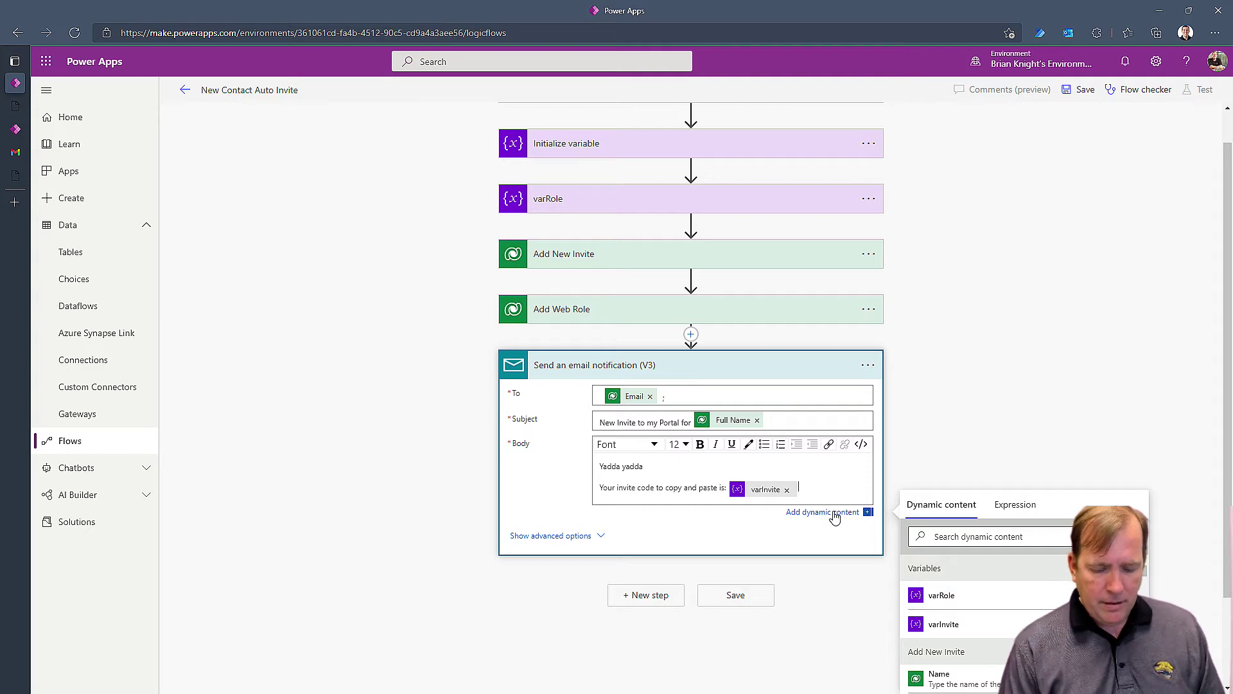
{"action": "key", "text": "Return"}
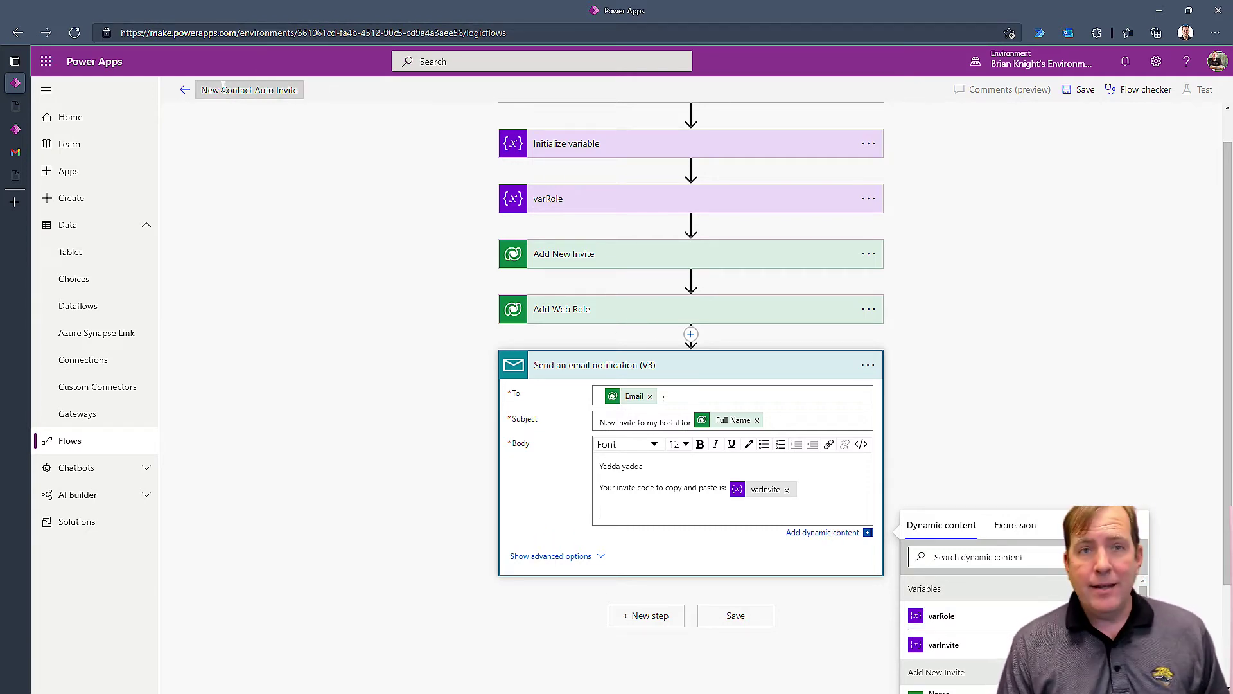
Paste the Redeem invitation page URL into the email body.
{"action": "left_click", "coordinate": [42, 115]}
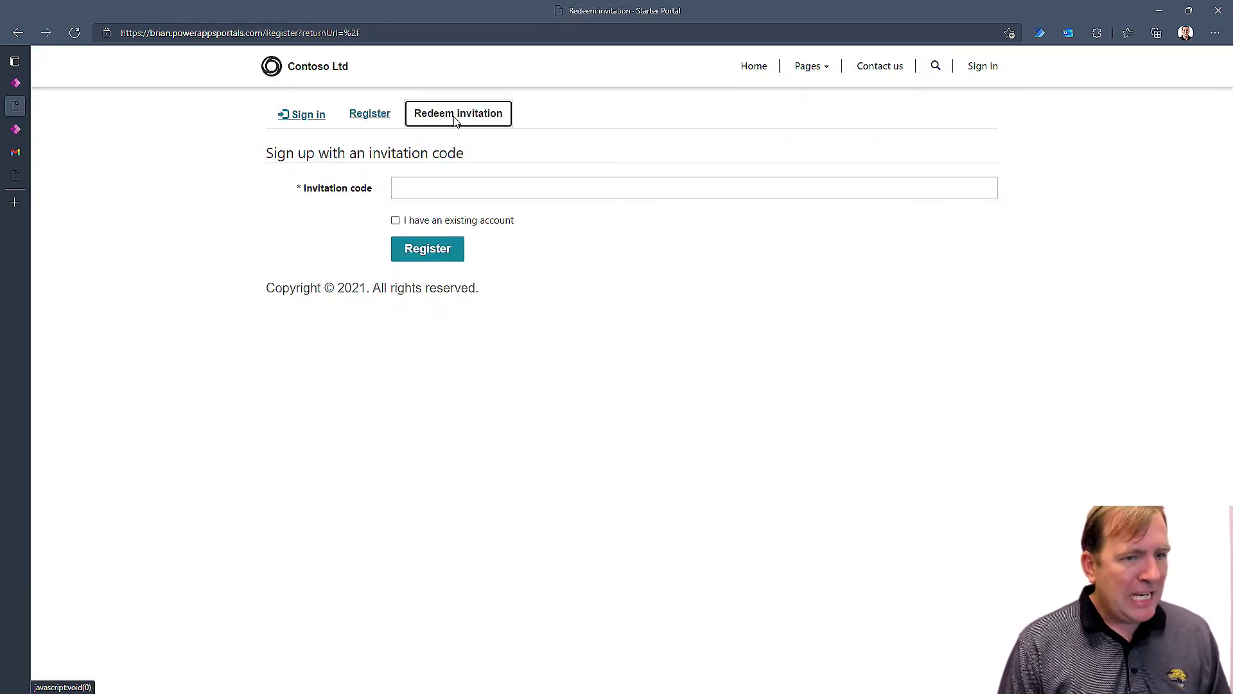
{"action": "left_click", "coordinate": [321, 34]}
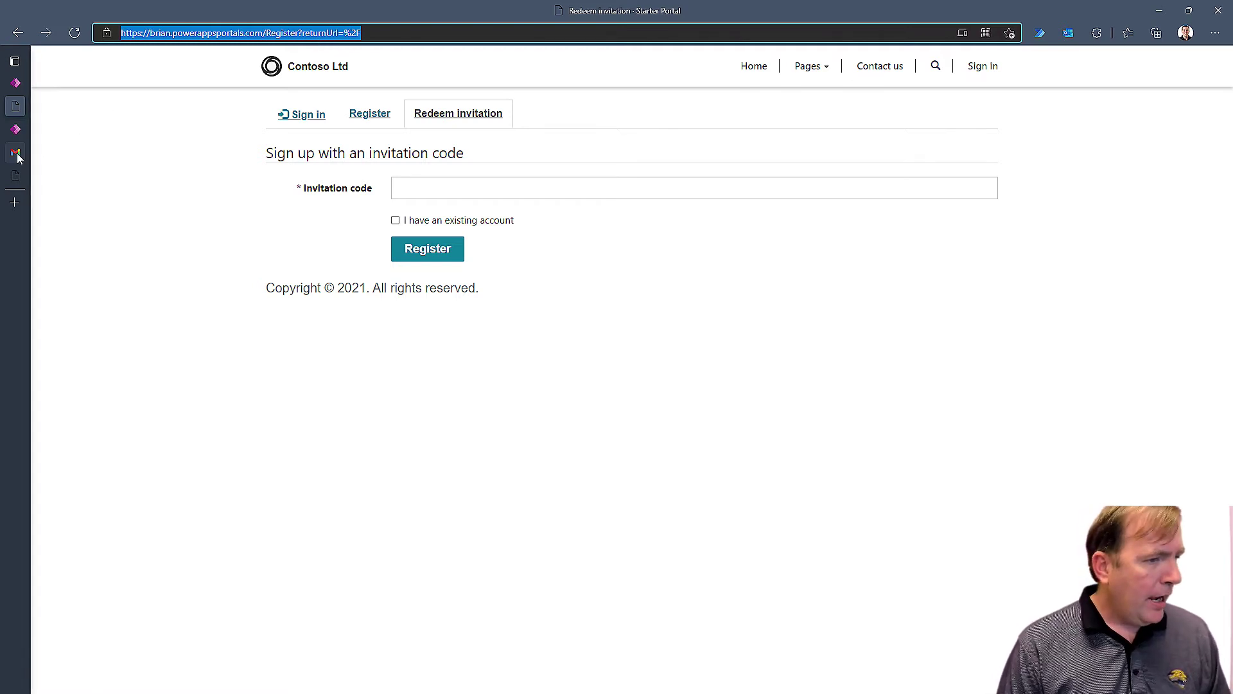
{"action": "left_click", "coordinate": [58, 131]}
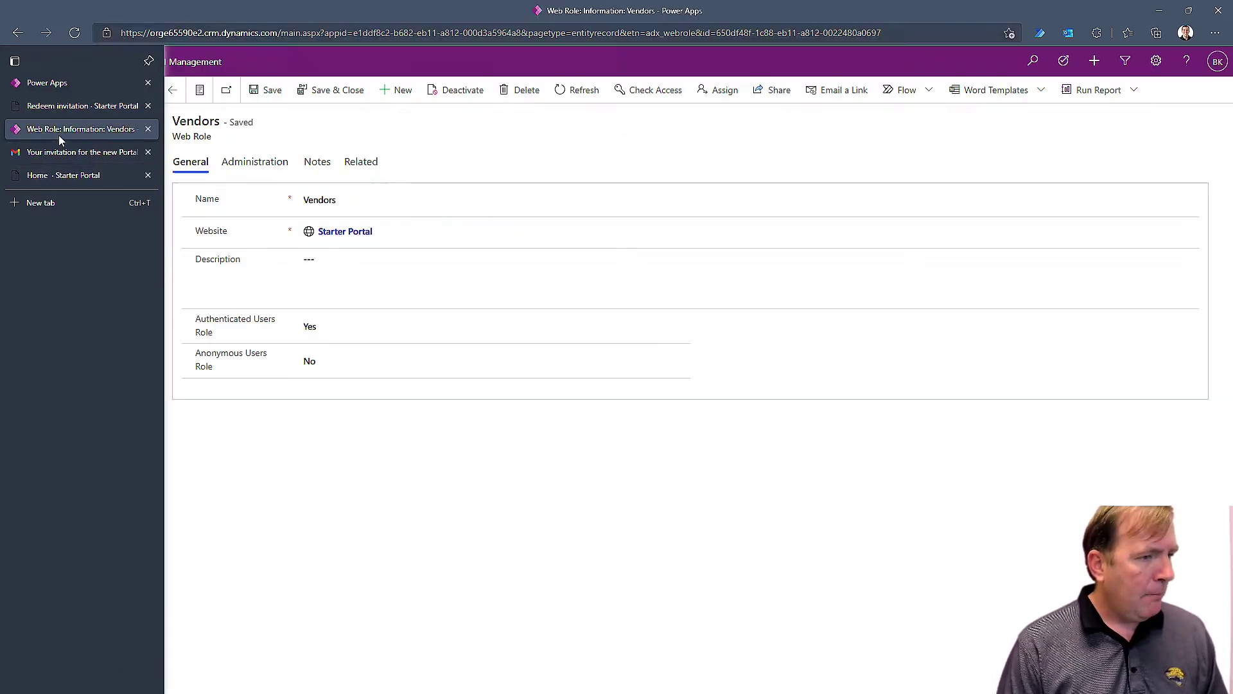
{"action": "left_click", "coordinate": [72, 81]}
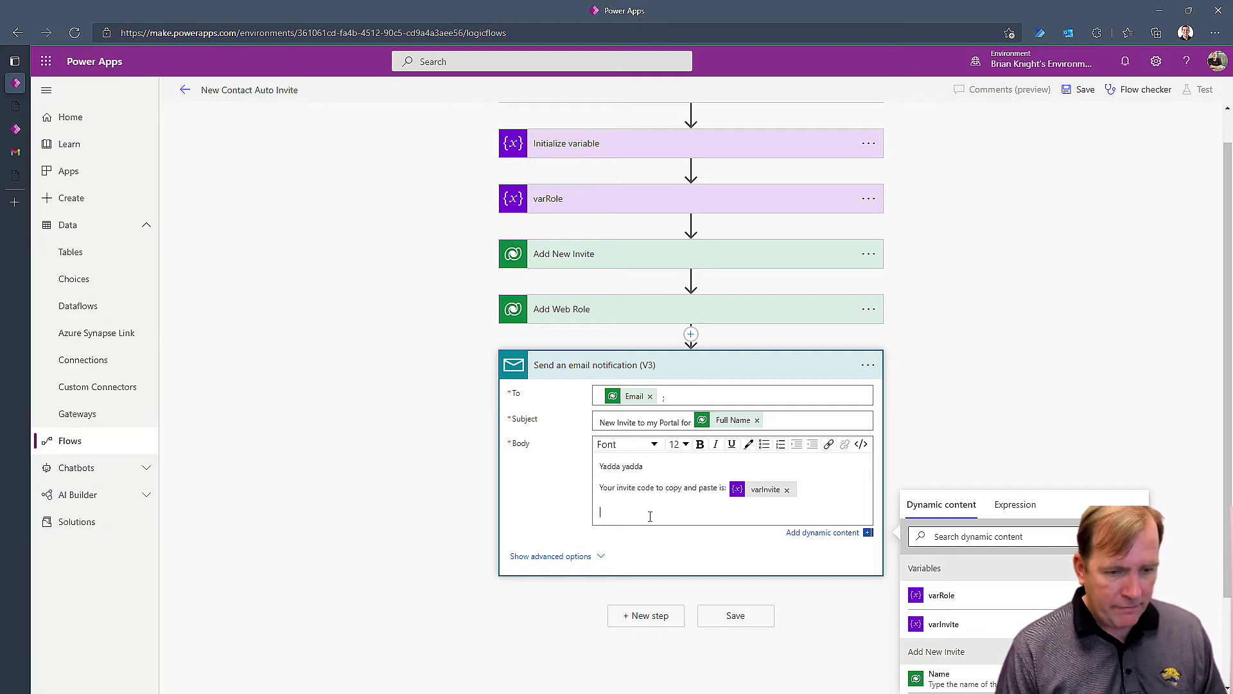
{"action": "type", "text": "https://brian.powerappsportals.com/Register?returnUrl=%2F"}
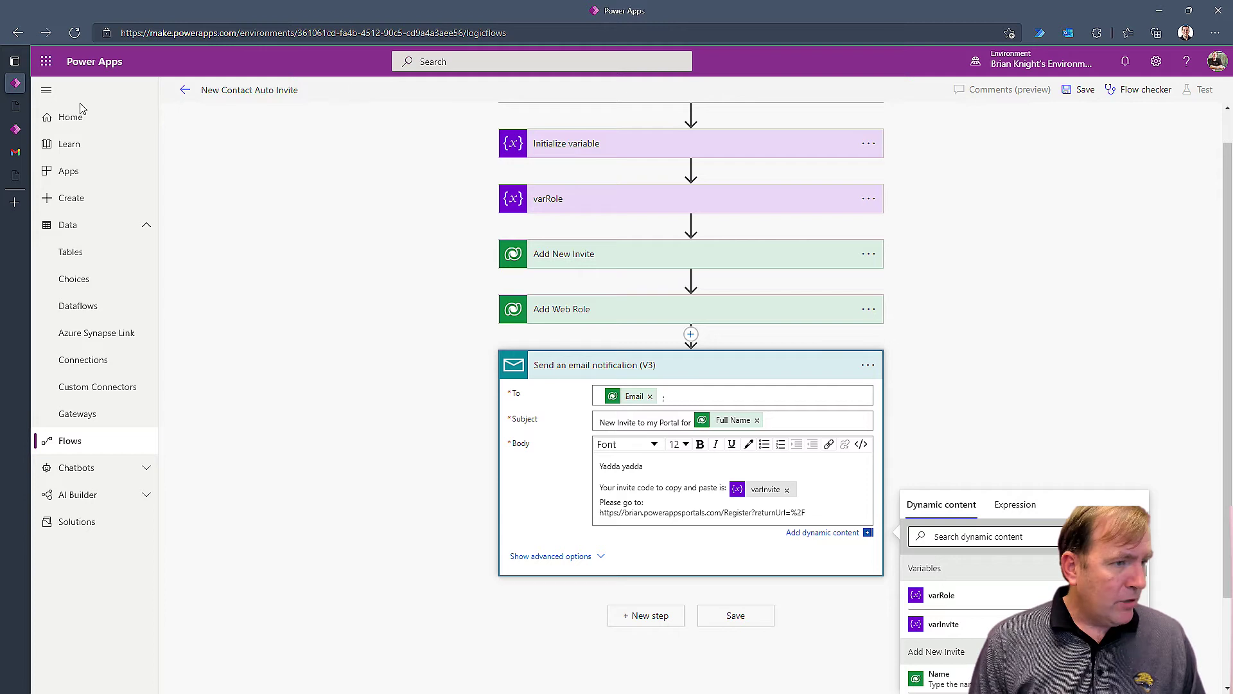
Recheck the portal pages, save the flow, and open the Vendors web role record.
{"action": "left_click", "coordinate": [14, 105]}
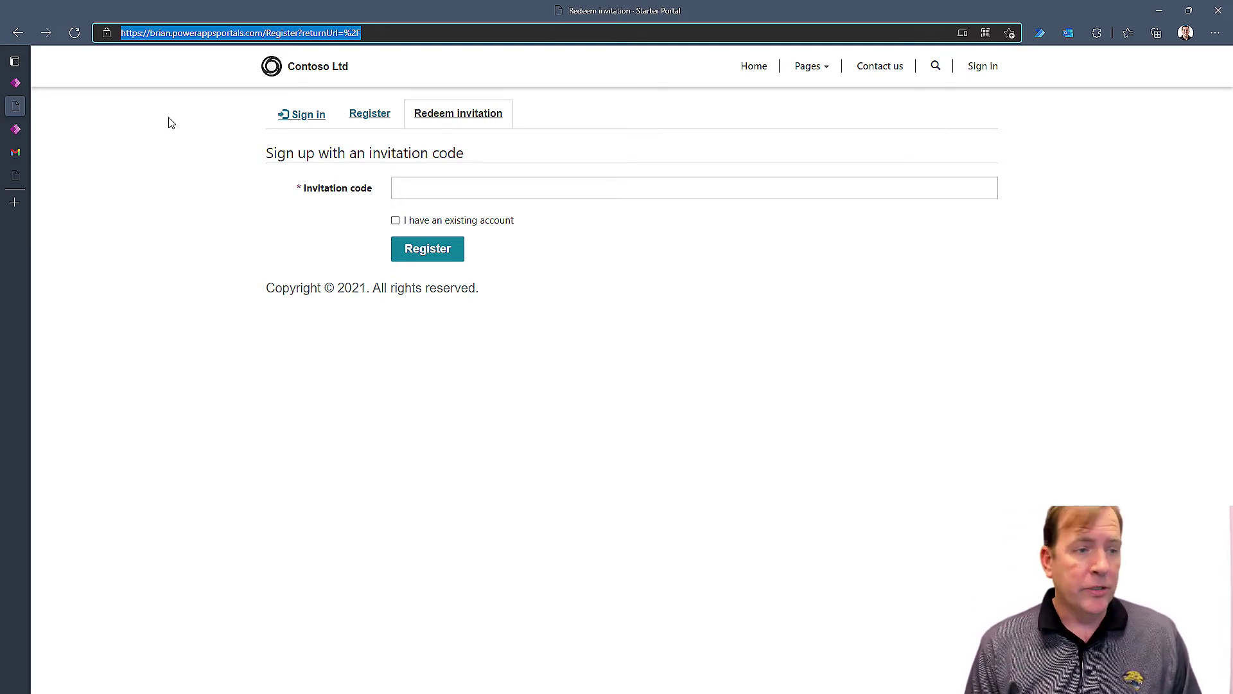
{"action": "mouse_move", "coordinate": [15, 128]}
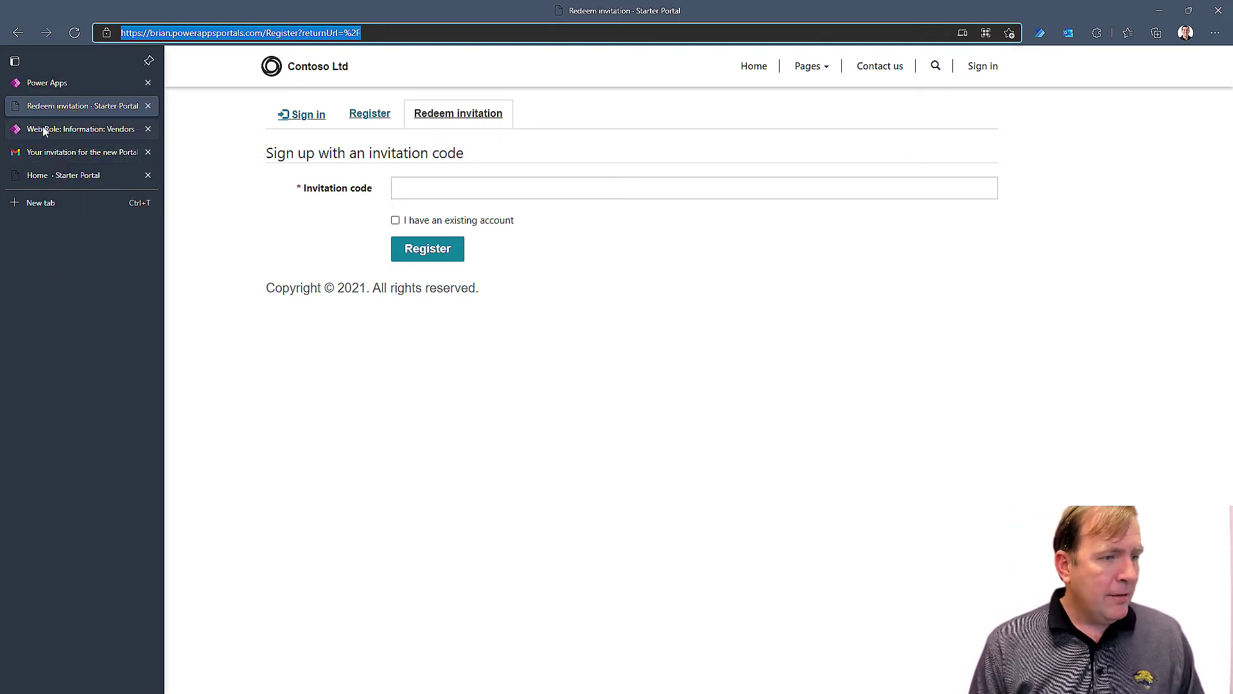
{"action": "left_click", "coordinate": [45, 131]}
{"action": "left_click", "coordinate": [63, 175]}
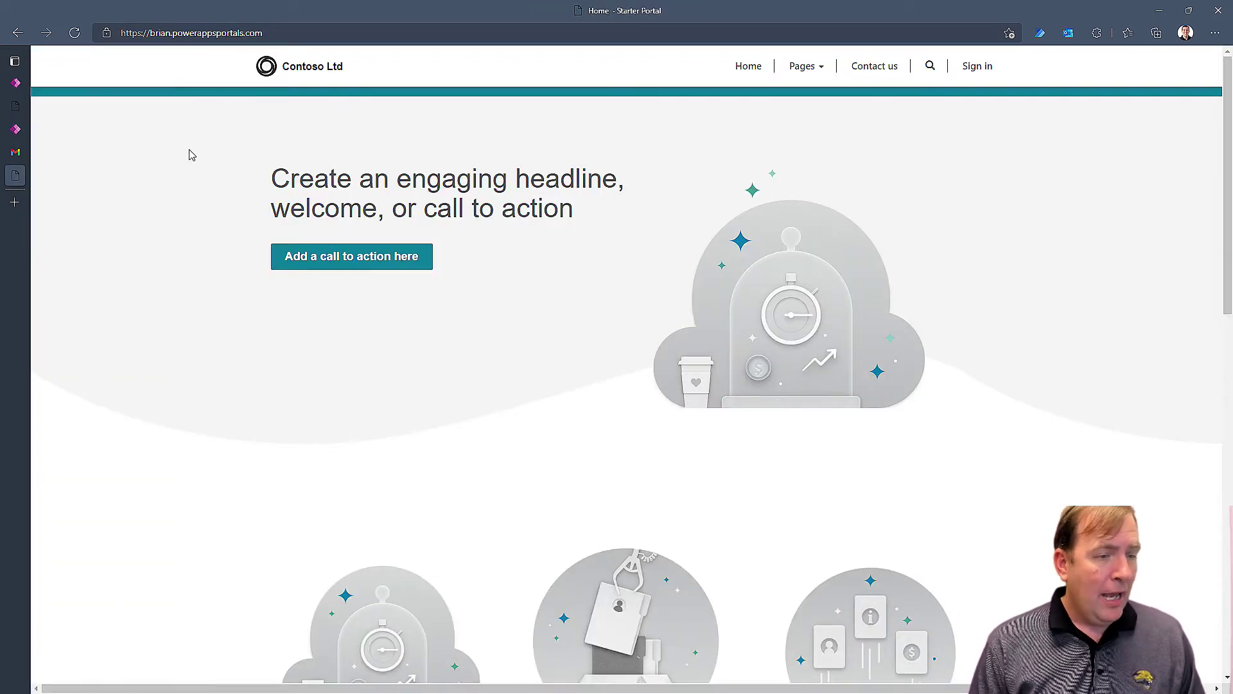
{"action": "left_click", "coordinate": [18, 84]}
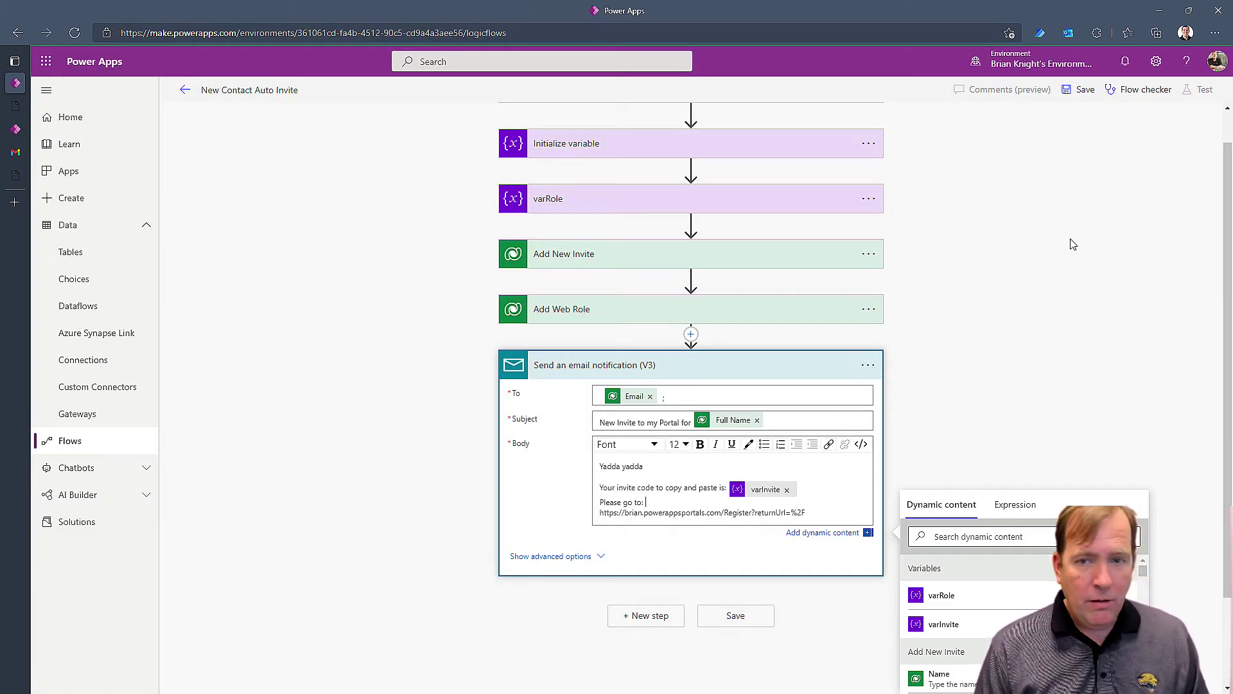
{"action": "left_click", "coordinate": [1078, 91]}
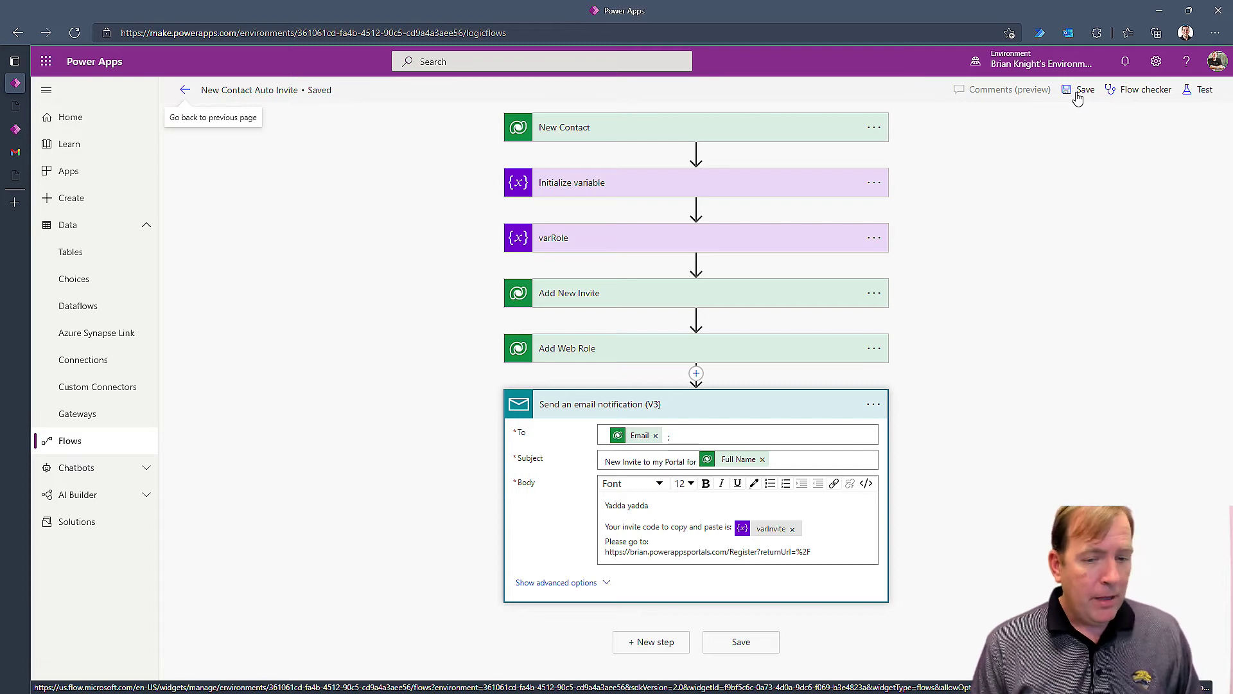
{"action": "left_click", "coordinate": [1082, 91]}
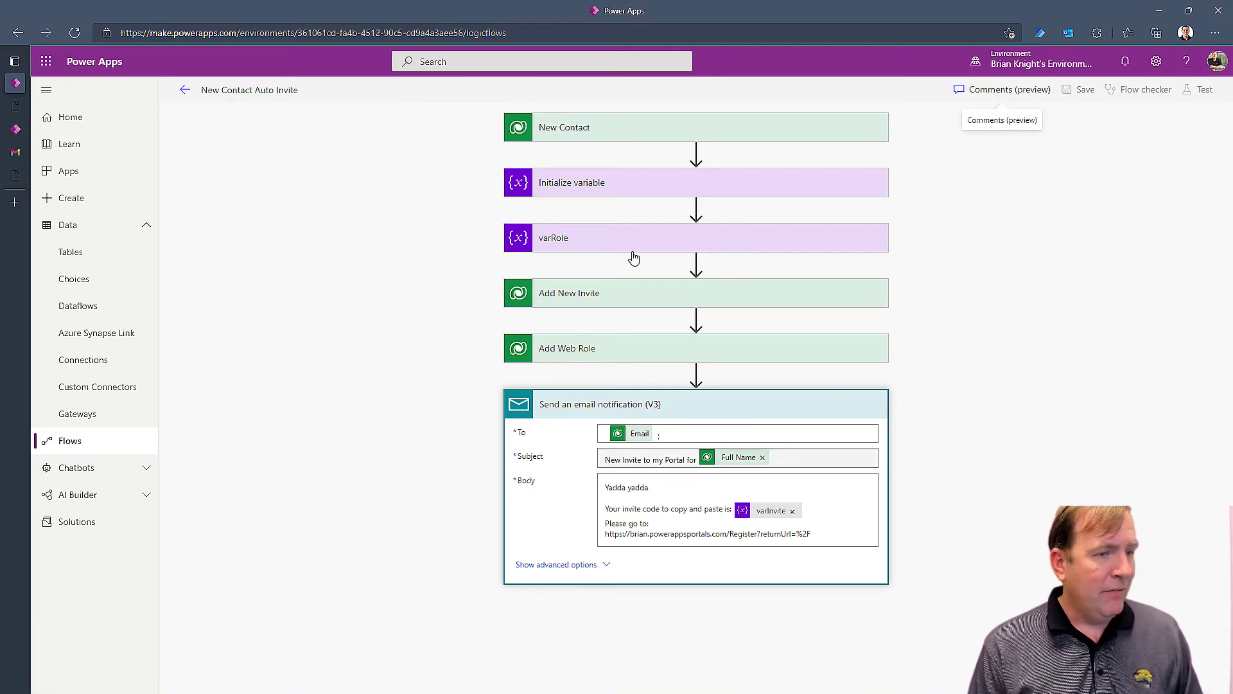
{"action": "mouse_move", "coordinate": [82, 129]}
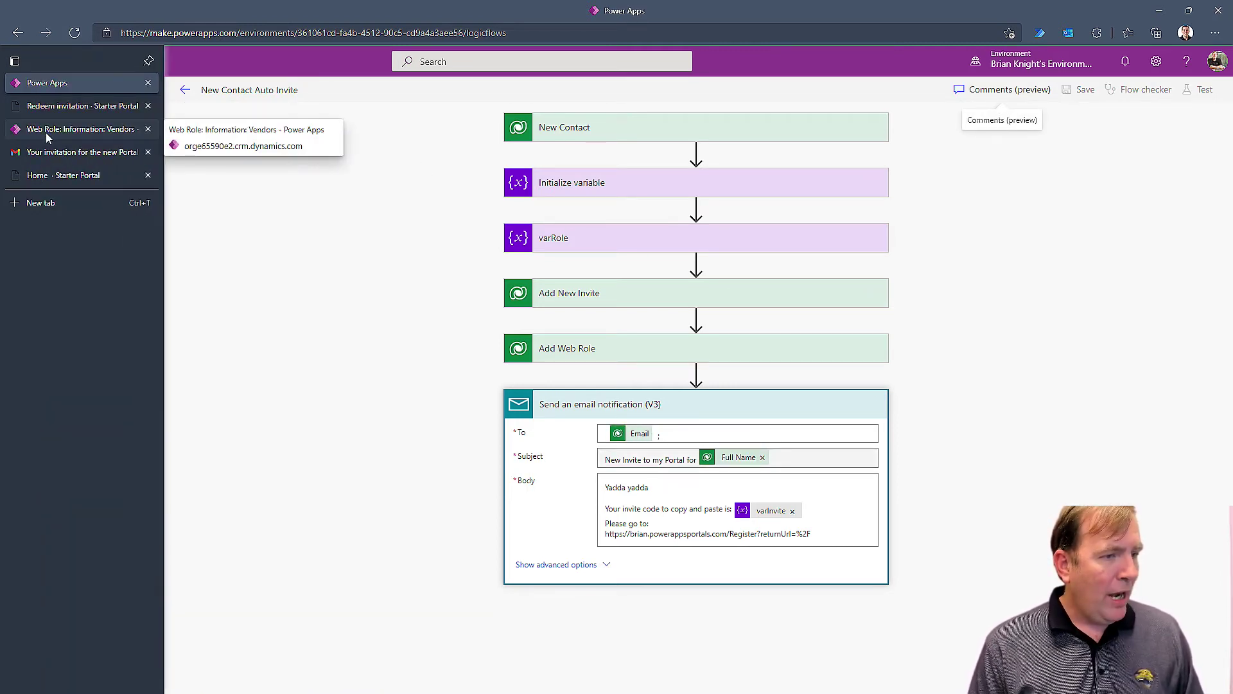
{"action": "left_click", "coordinate": [63, 107]}
{"action": "left_click", "coordinate": [73, 129]}
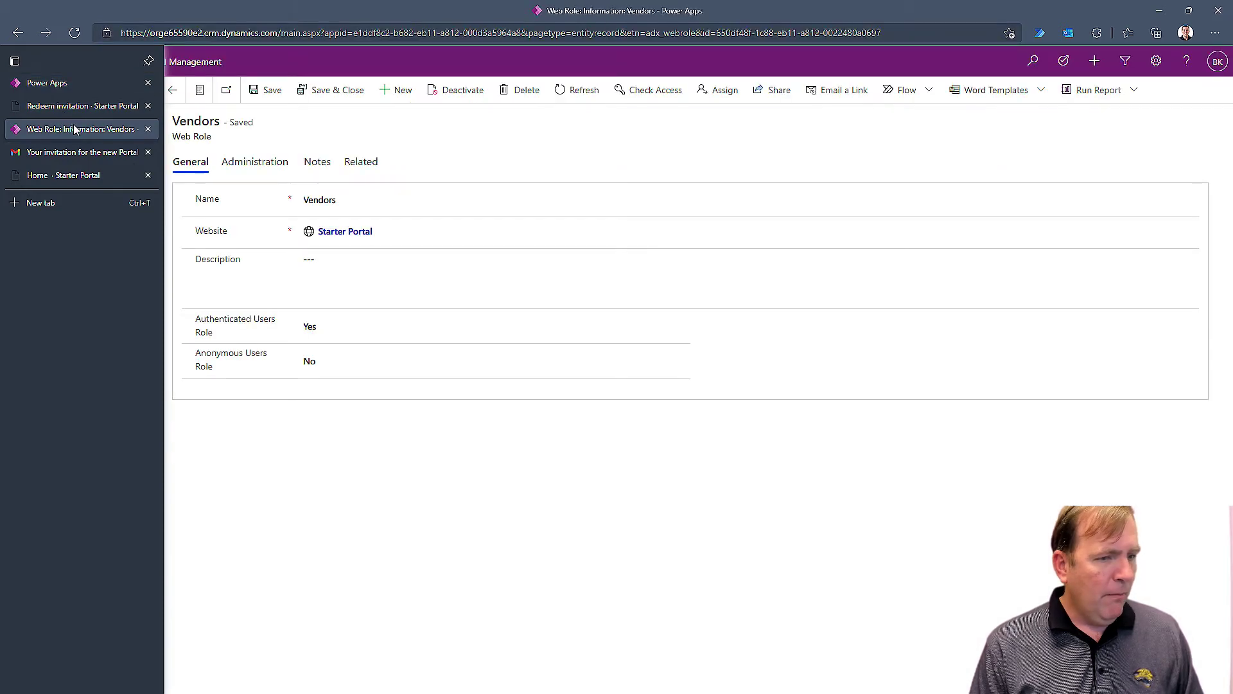
Start a new portal contact and enter Betty Boop's name, job title and email address.
{"action": "left_click", "coordinate": [89, 401]}
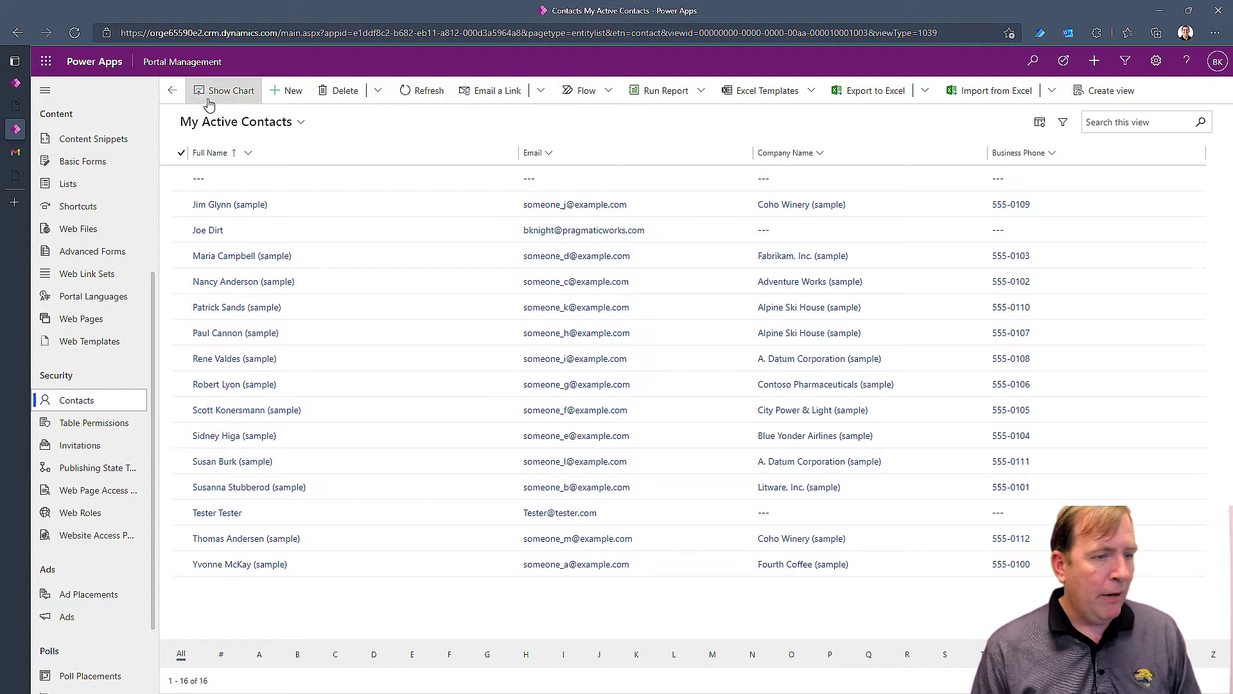
{"action": "left_click", "coordinate": [291, 92]}
{"action": "left_click", "coordinate": [339, 221]}
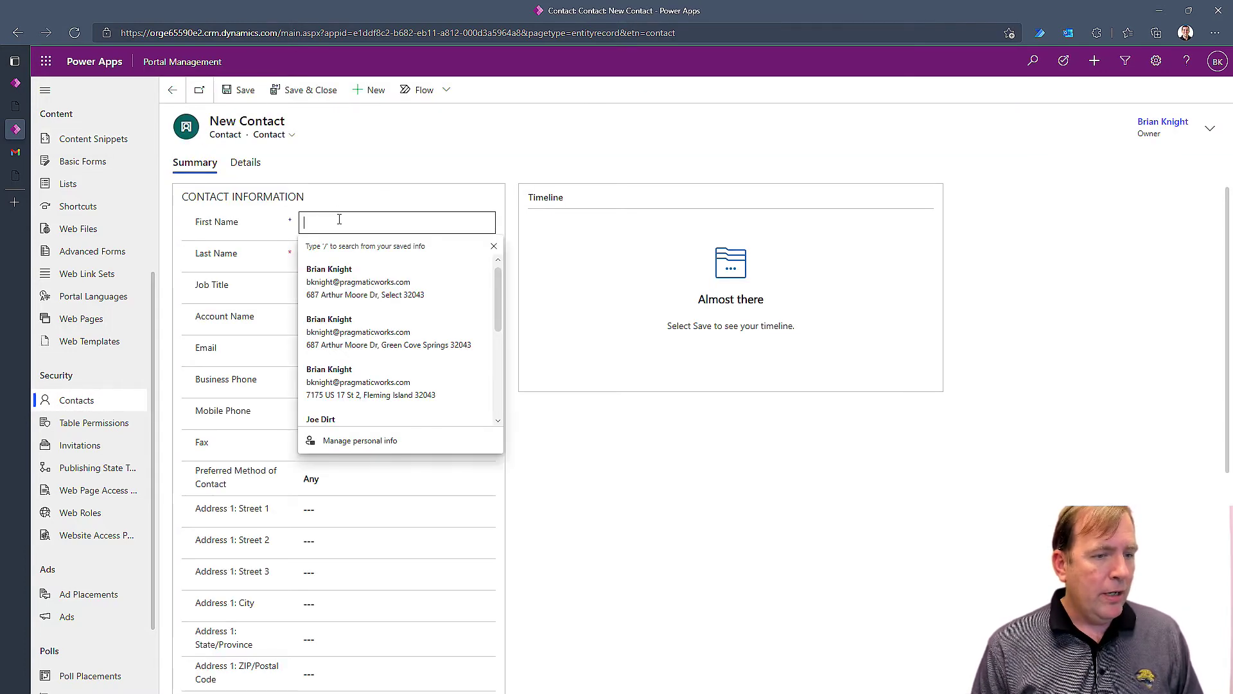
{"action": "type", "text": "Betty"}
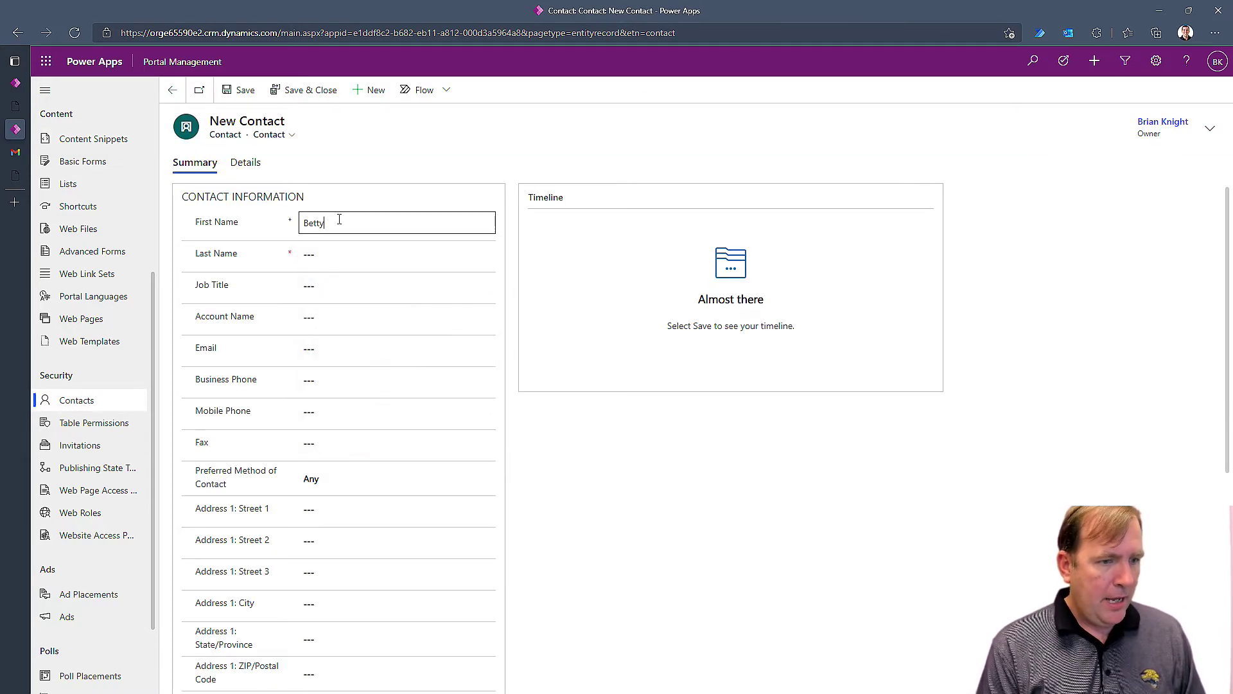
{"action": "key", "text": "Tab"}
{"action": "type", "text": "Boop"}
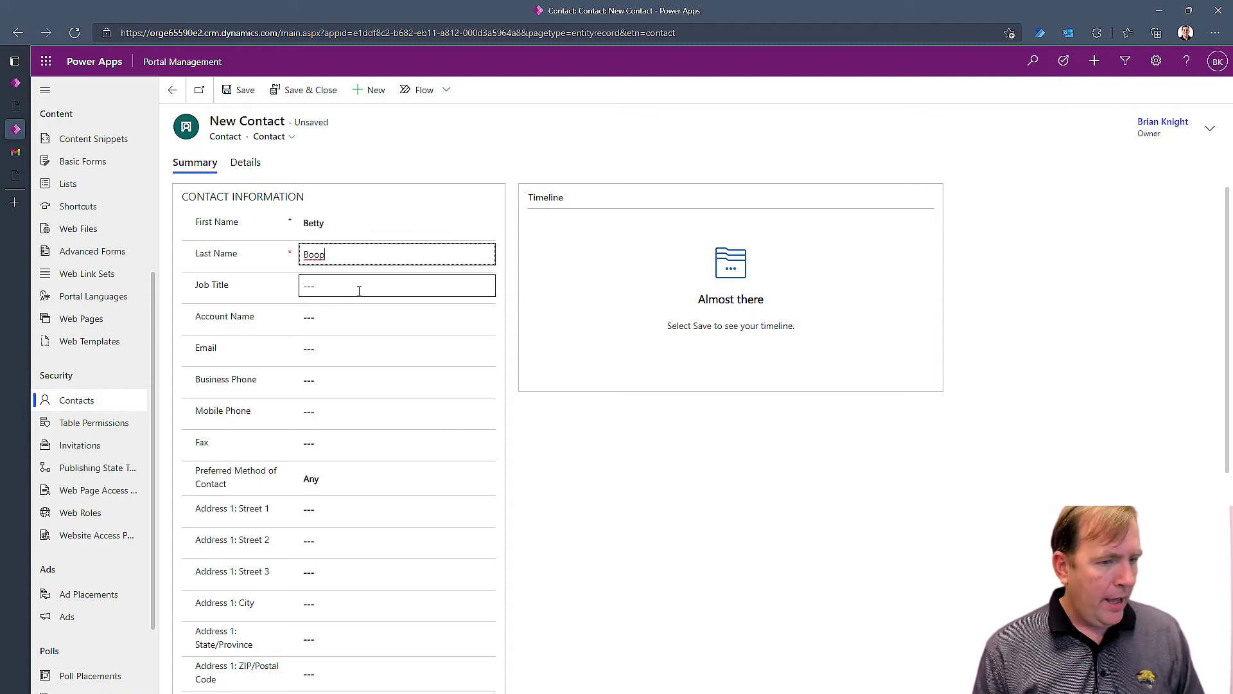
{"action": "left_click", "coordinate": [362, 282]}
{"action": "type", "text": "Whatever"}
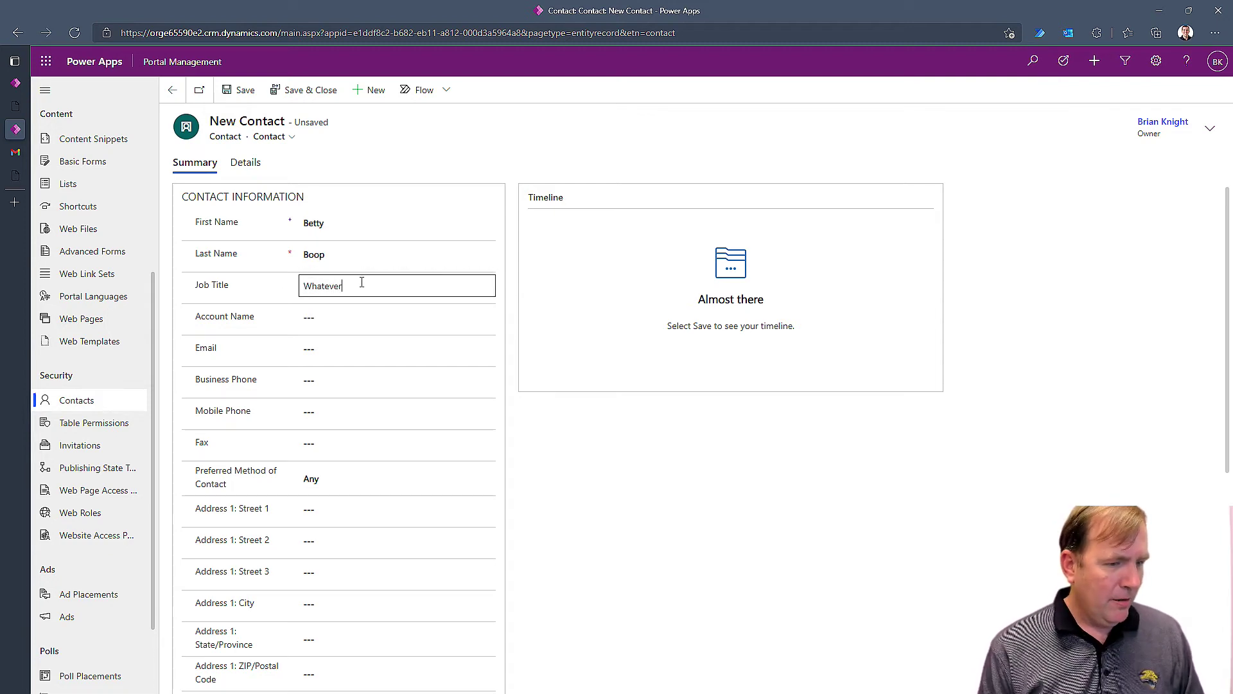
{"action": "key", "text": "Tab"}
{"action": "left_click", "coordinate": [356, 347]}
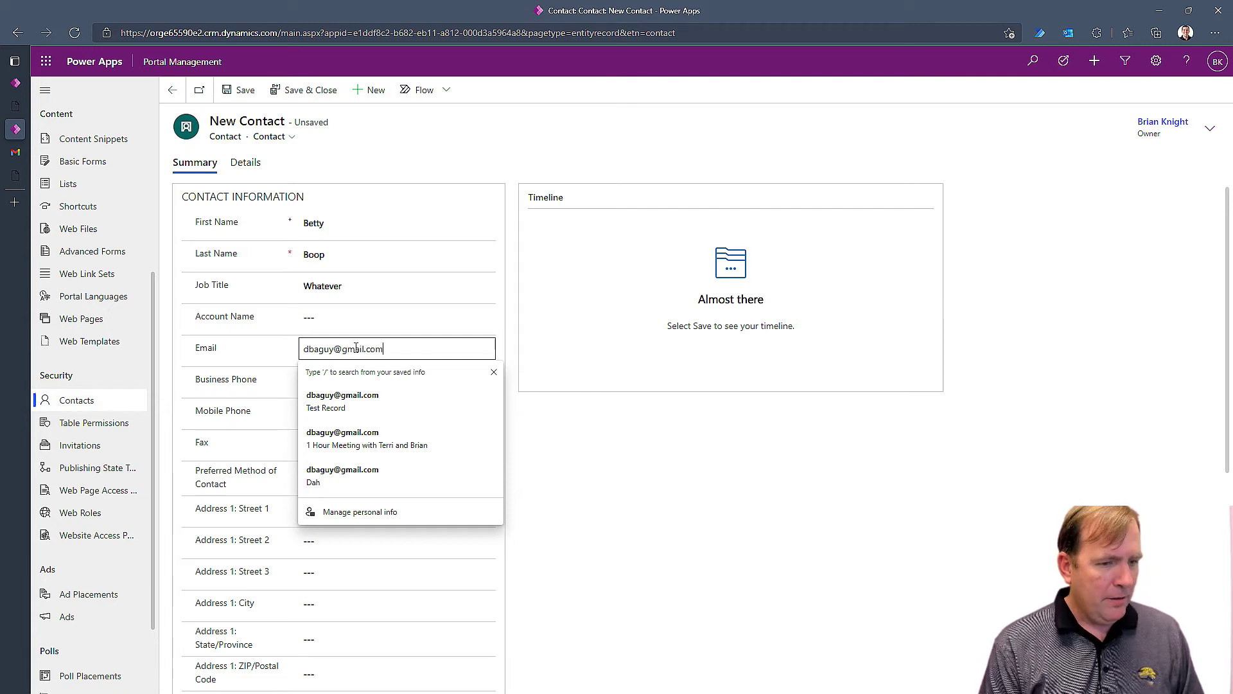
Save the Betty Boop contact and bring up the earlier Gmail invitation email.
{"action": "left_click", "coordinate": [621, 466]}
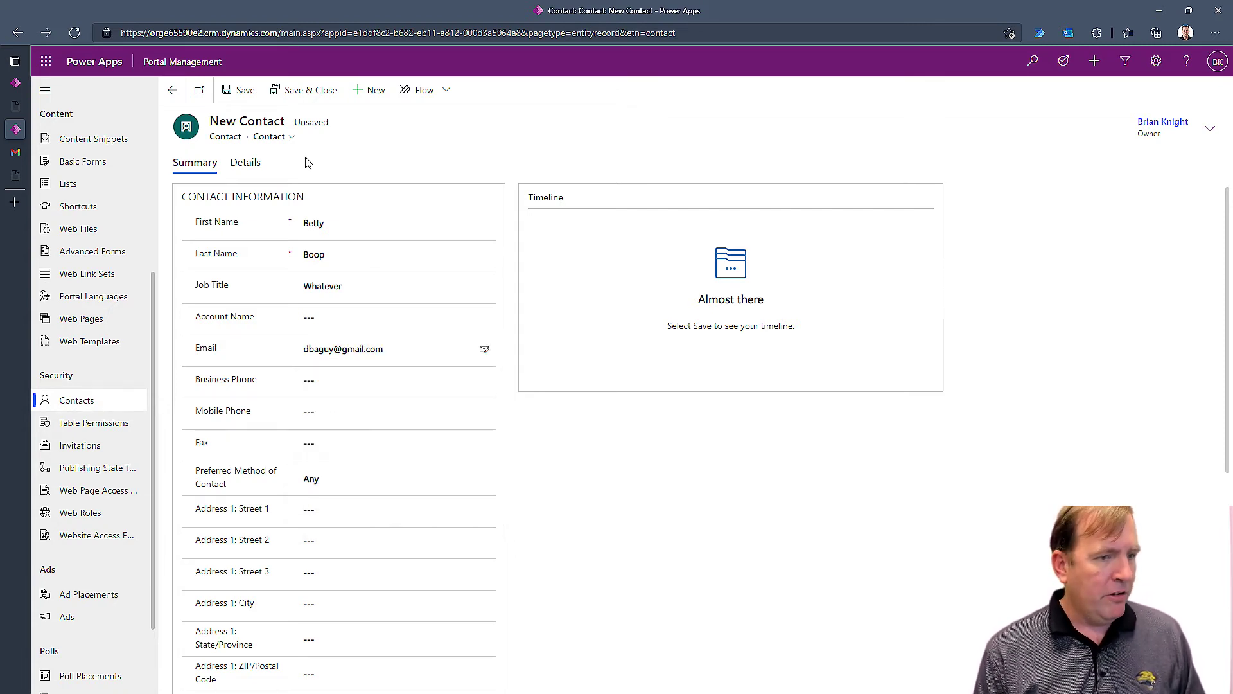
{"action": "left_click", "coordinate": [243, 92]}
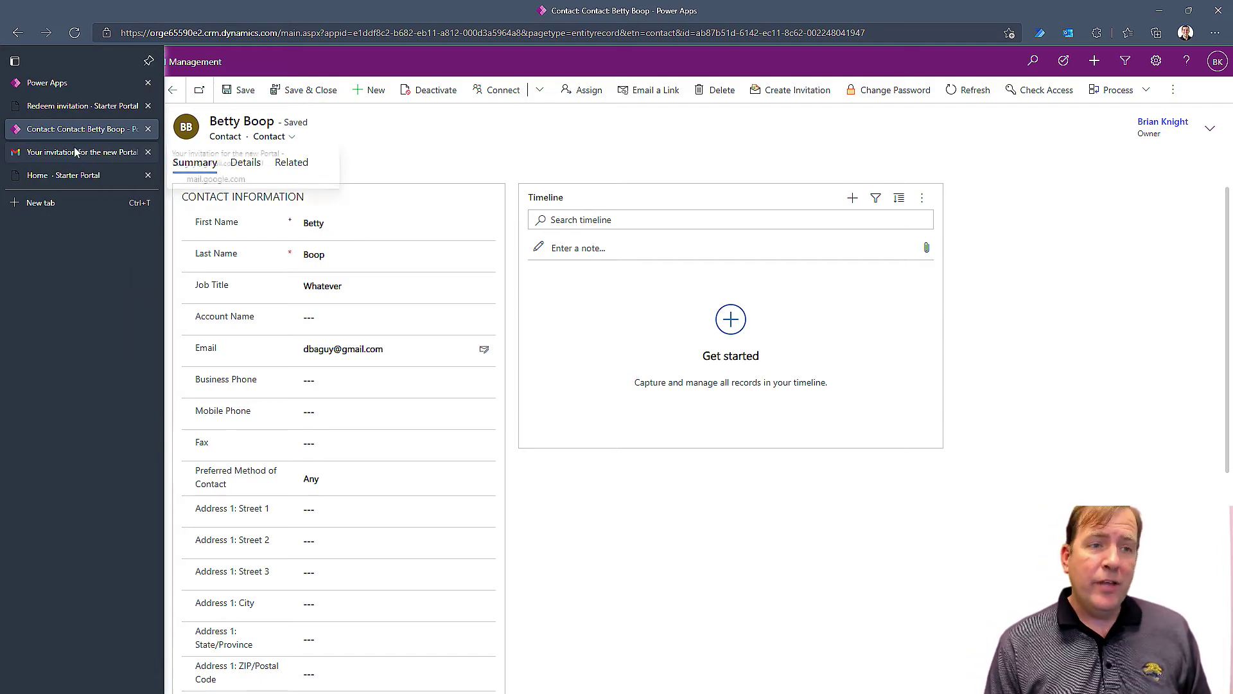
{"action": "mouse_move", "coordinate": [81, 152]}
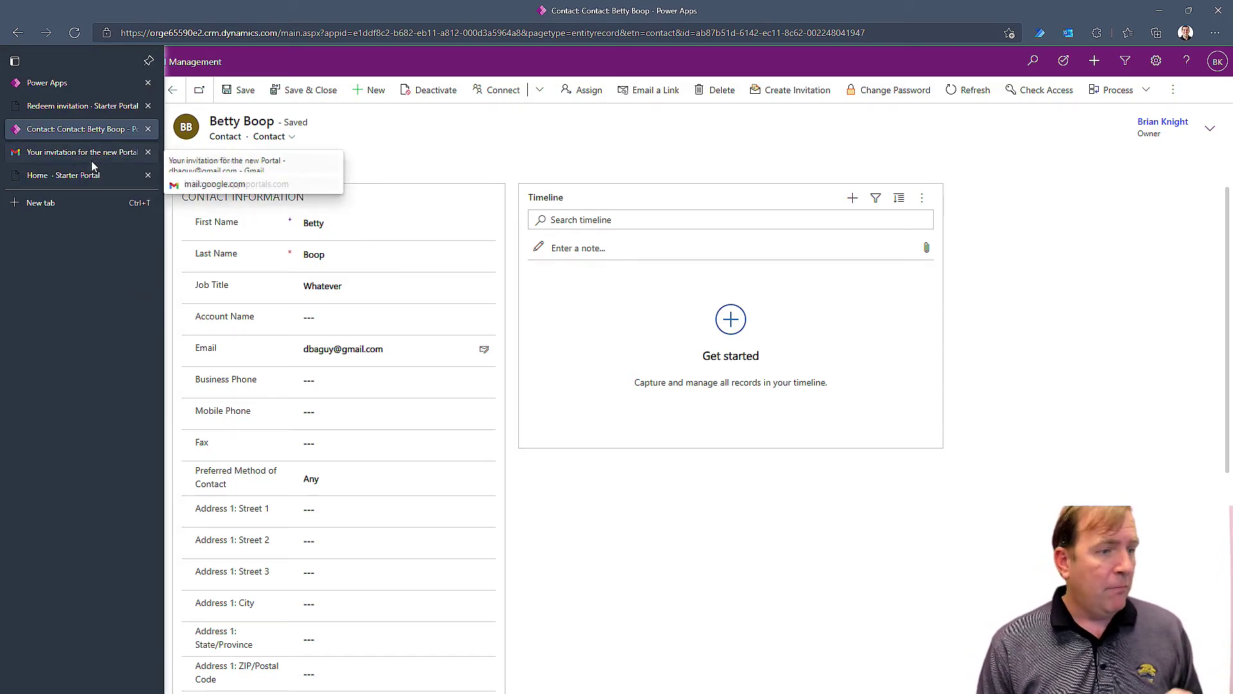
{"action": "left_click", "coordinate": [94, 159]}
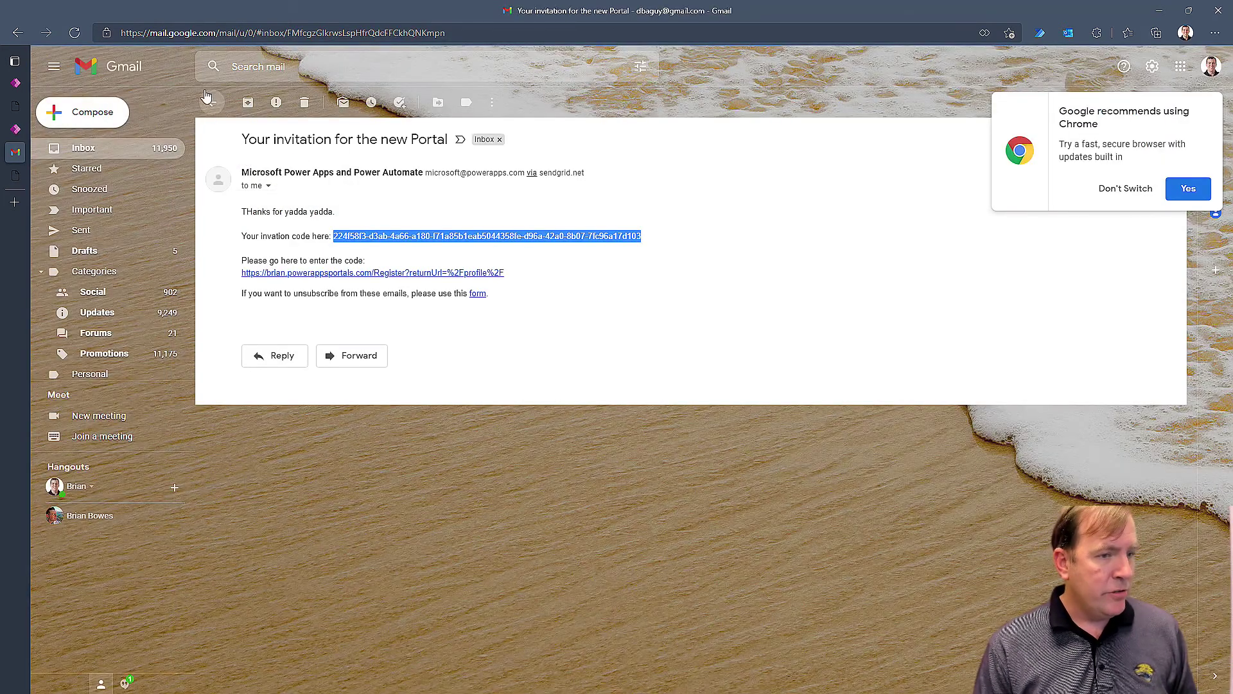
Refresh the Gmail inbox and review the list of open portal invitations.
{"action": "left_click", "coordinate": [212, 103]}
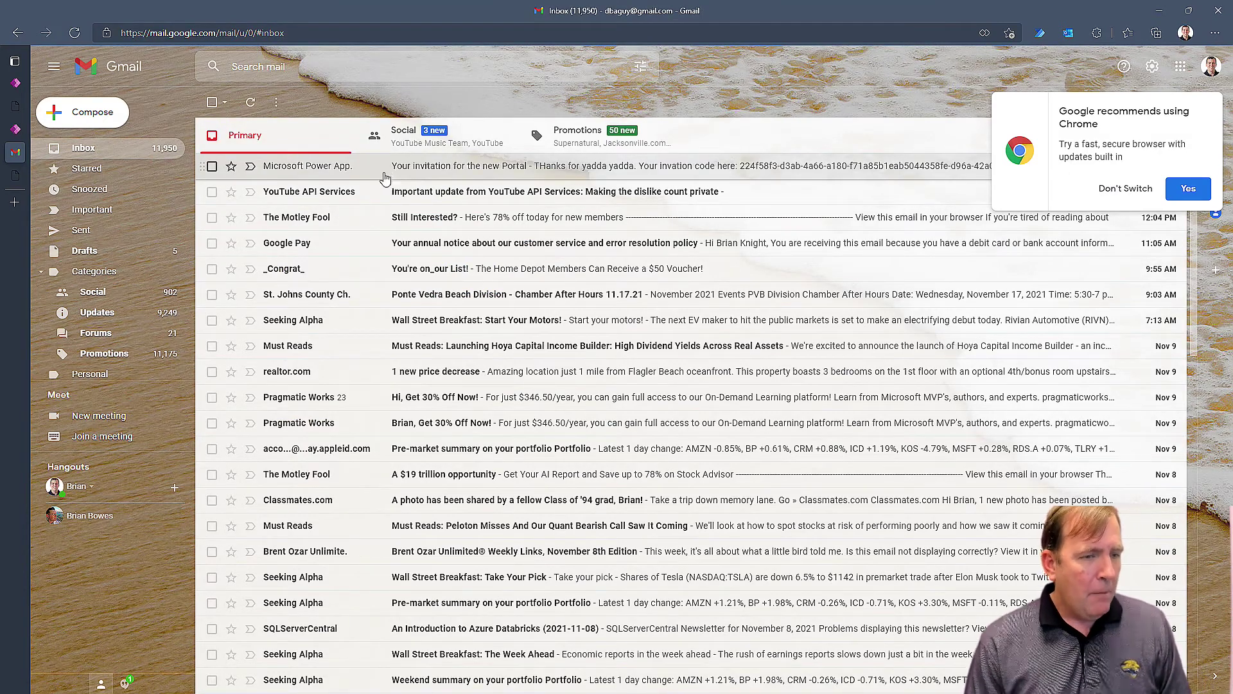
{"action": "left_click", "coordinate": [74, 33]}
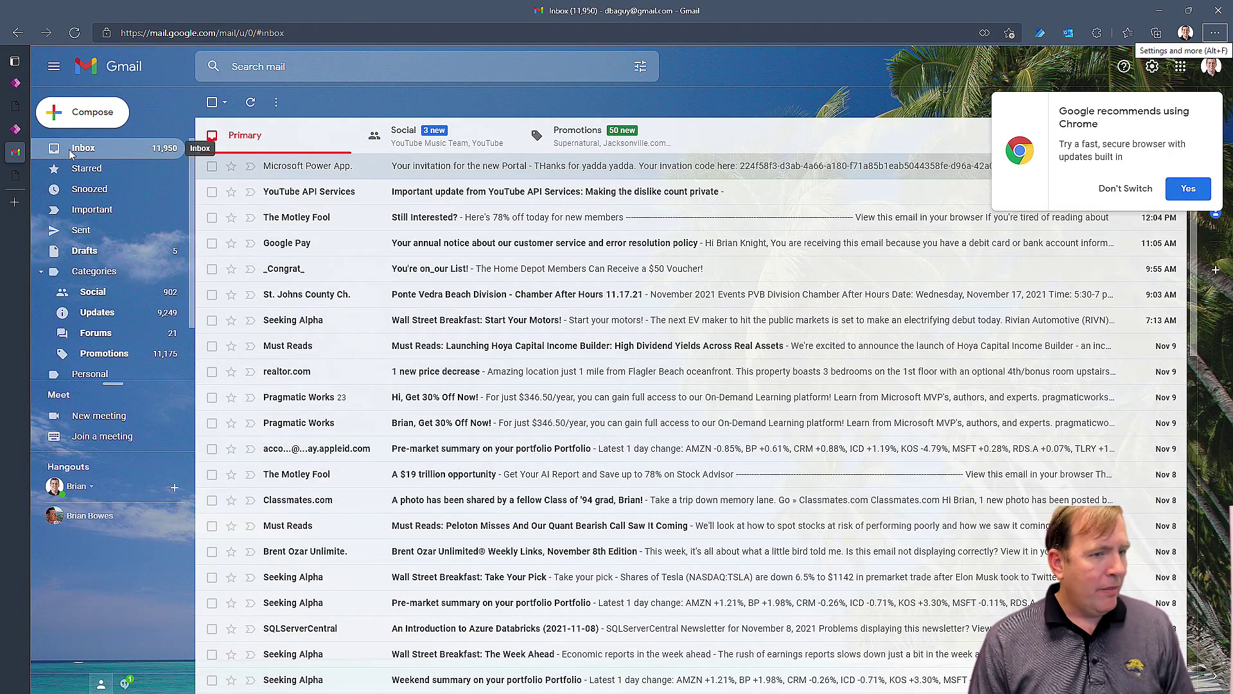
{"action": "mouse_move", "coordinate": [14, 155]}
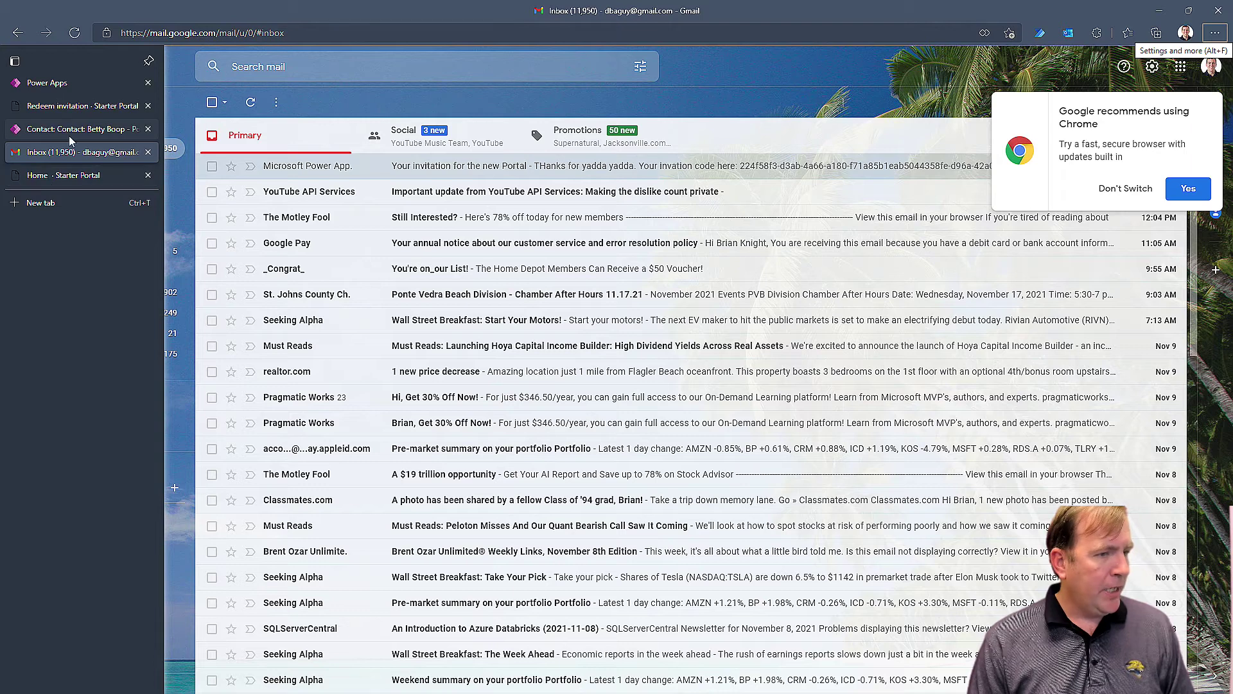
{"action": "left_click", "coordinate": [68, 136]}
{"action": "left_click", "coordinate": [298, 165]}
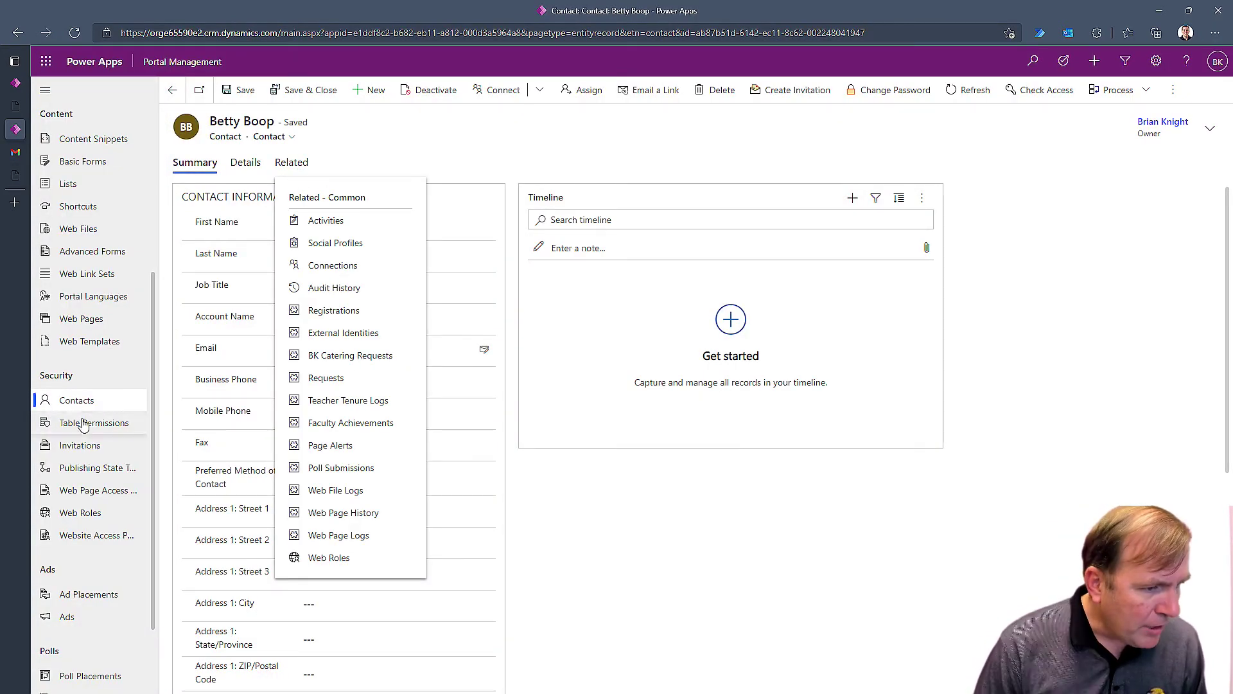
{"action": "left_click", "coordinate": [79, 445]}
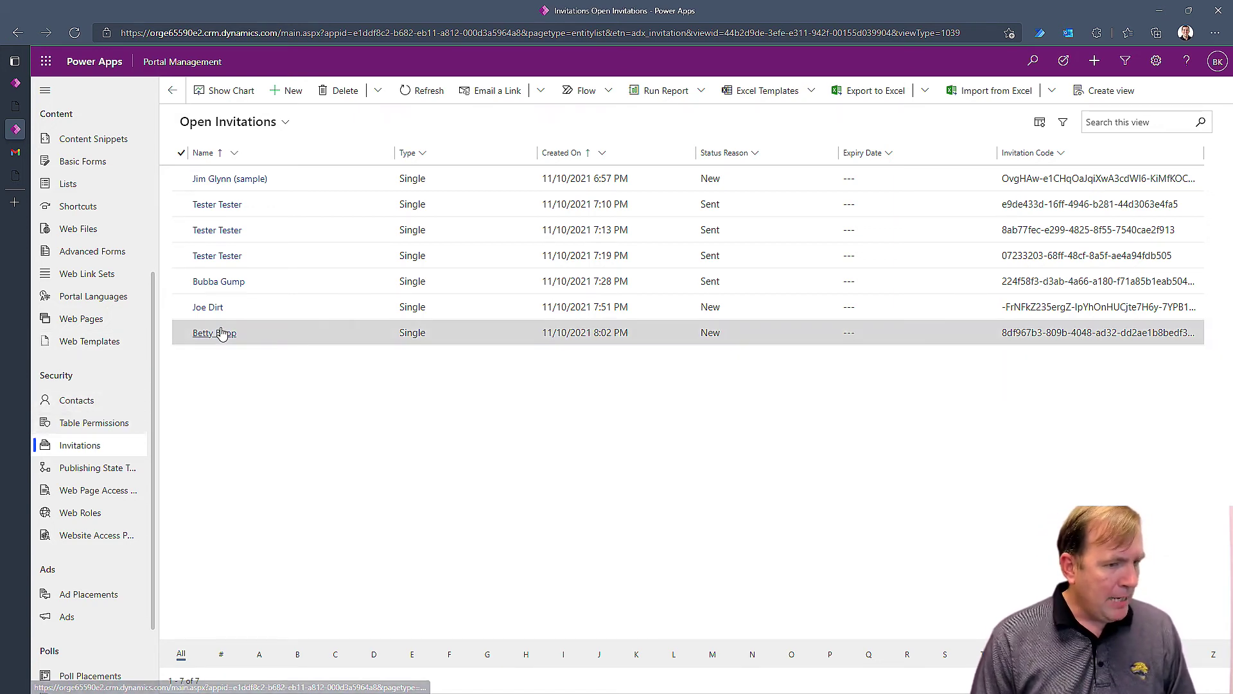
Confirm Betty Boop's contact record lists the Vendors web role, then return to Gmail.
{"action": "left_click", "coordinate": [75, 399]}
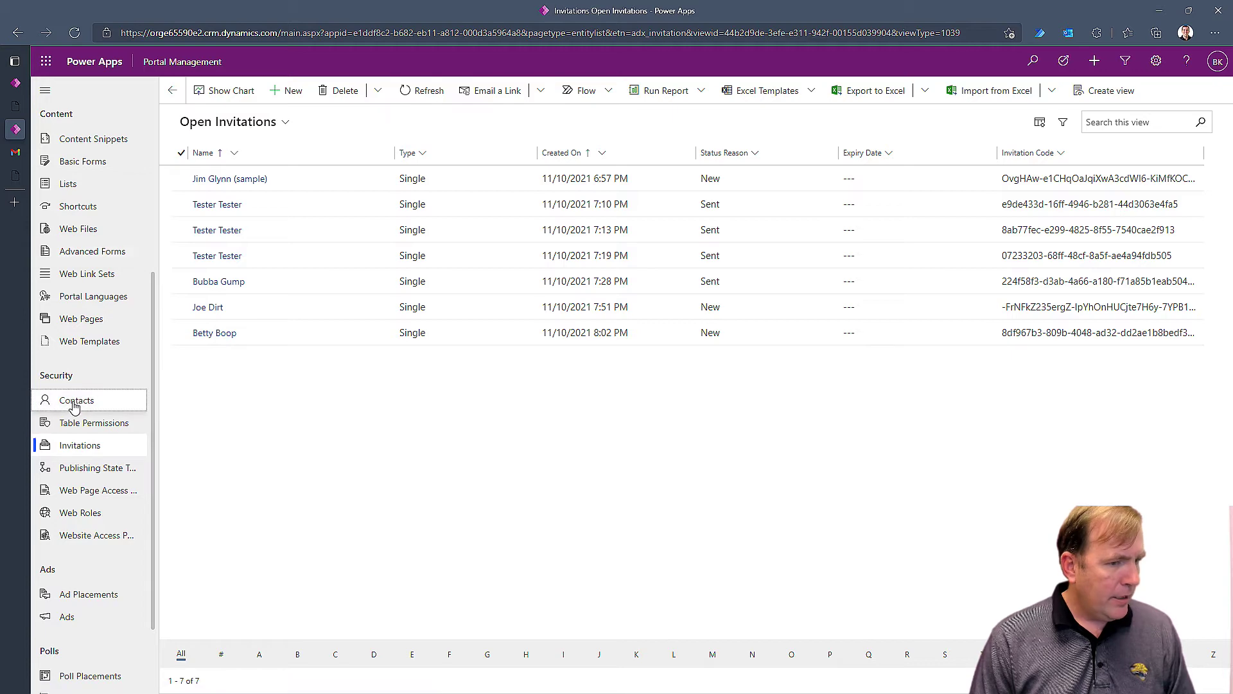
{"action": "left_click", "coordinate": [214, 206]}
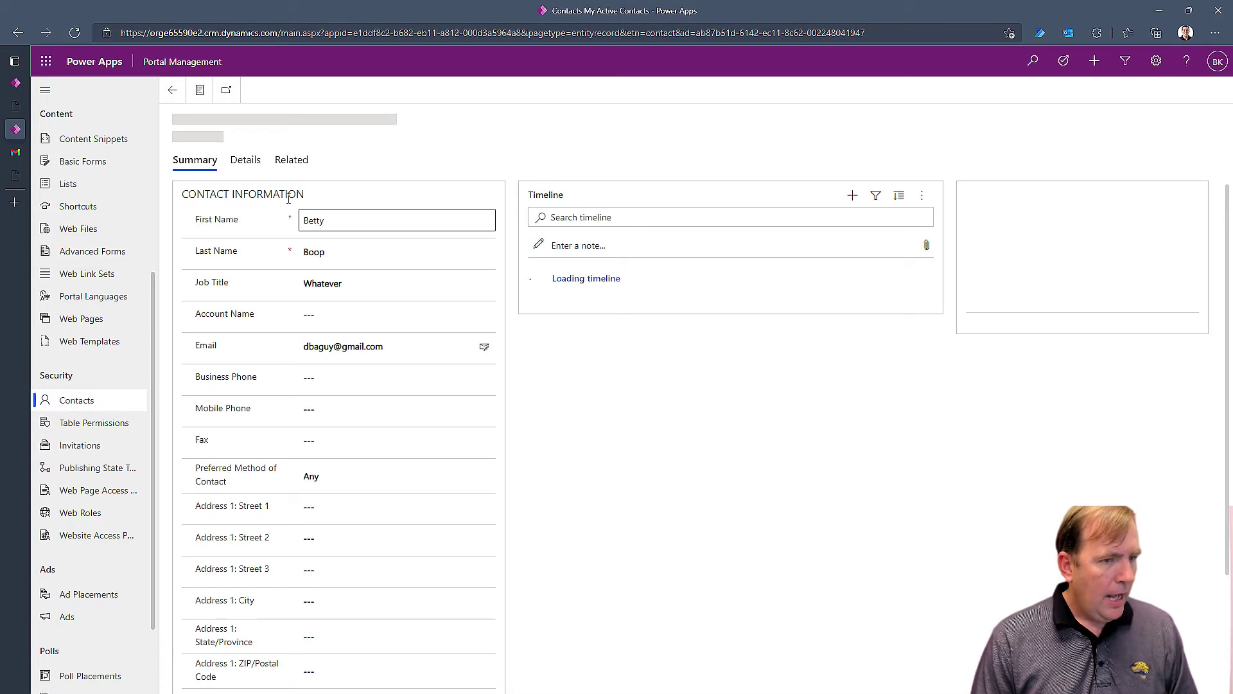
{"action": "left_click", "coordinate": [294, 163]}
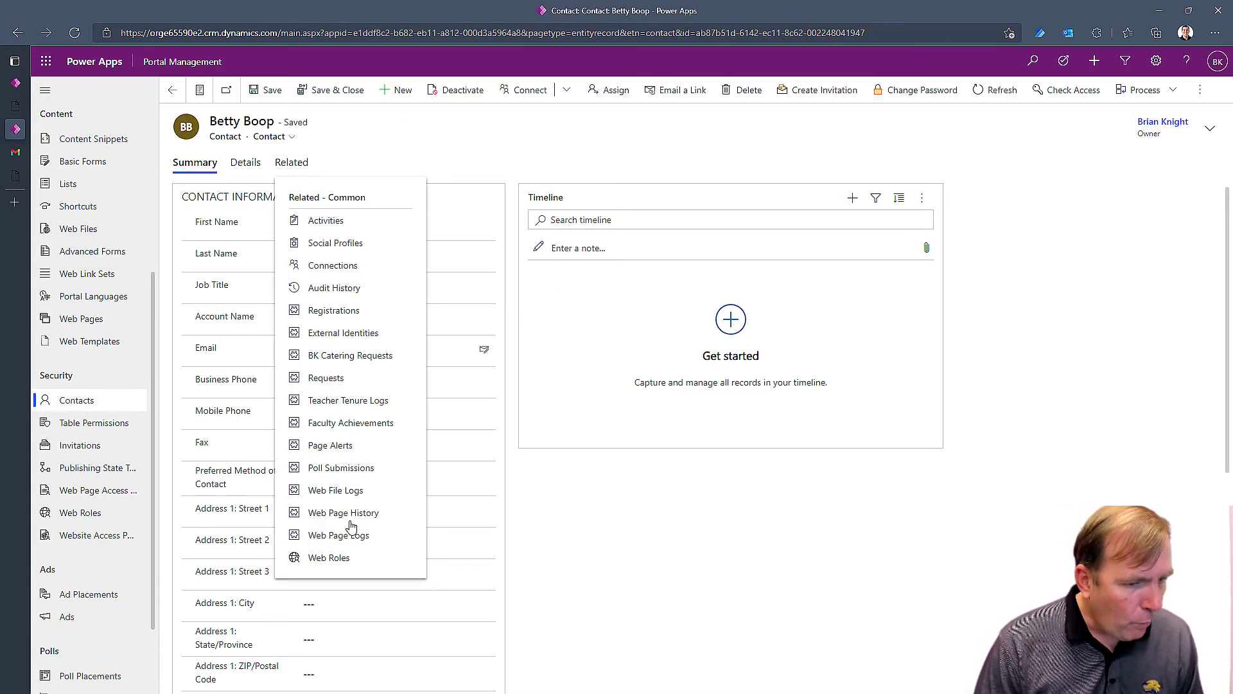
{"action": "left_click", "coordinate": [328, 560]}
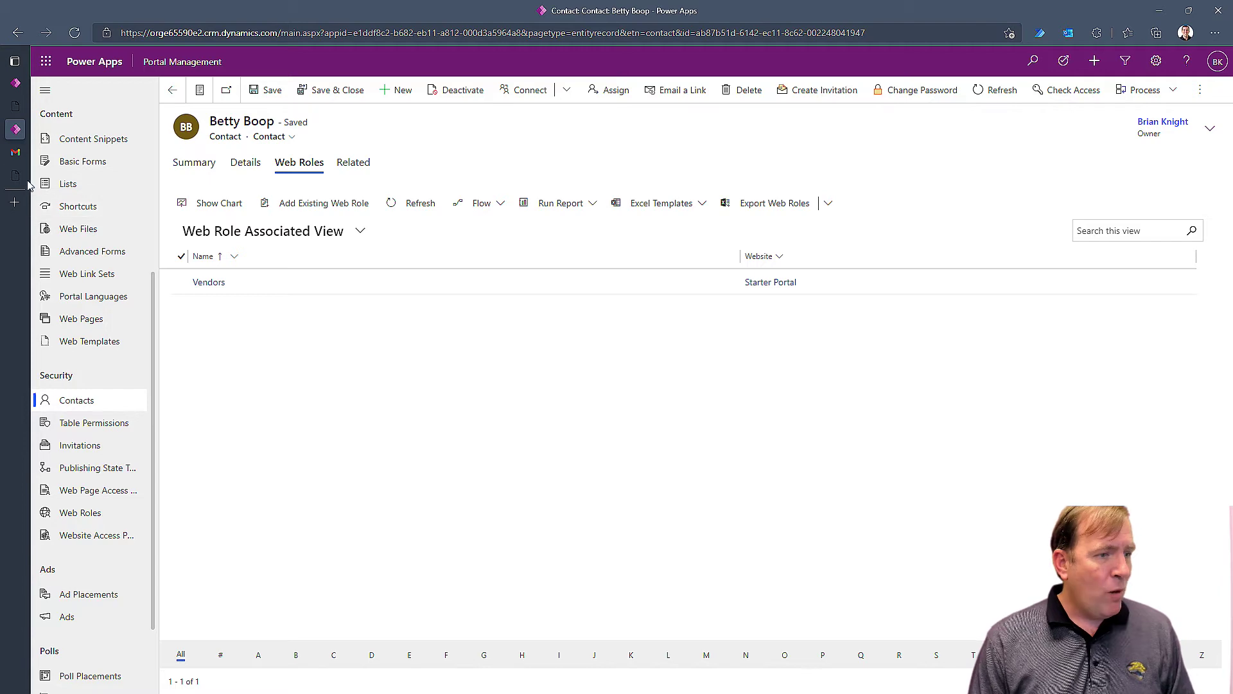
{"action": "left_click", "coordinate": [16, 152]}
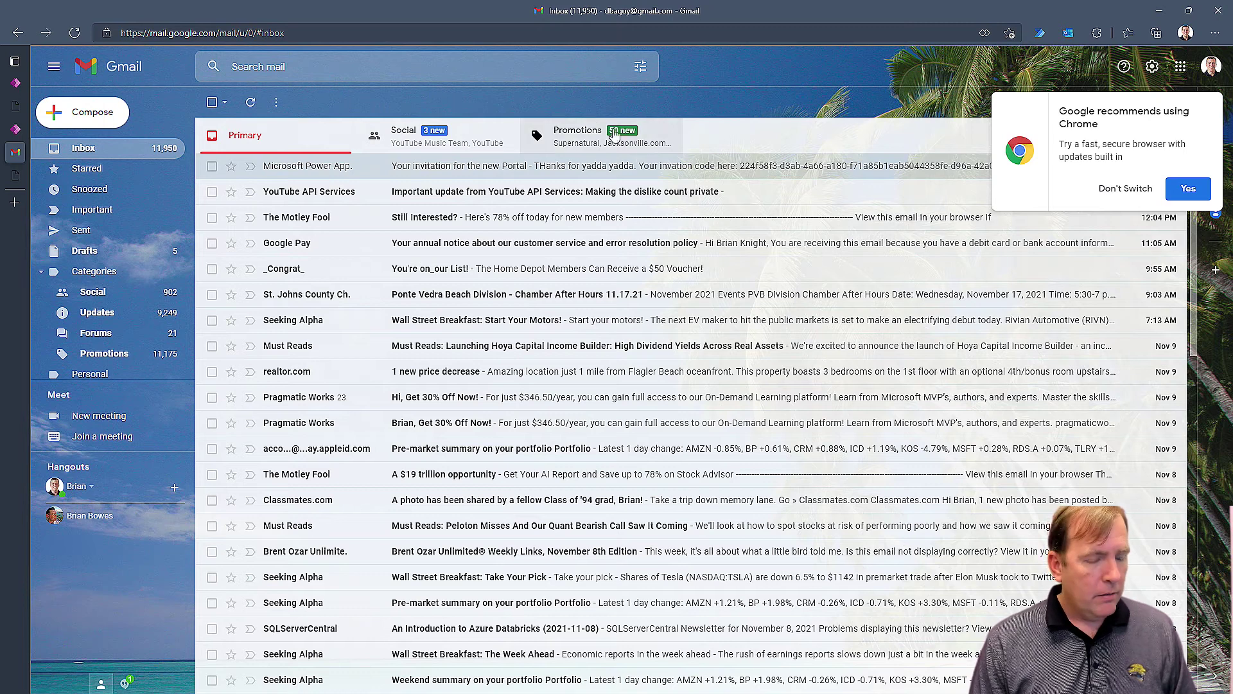
{"action": "mouse_move", "coordinate": [405, 166]}
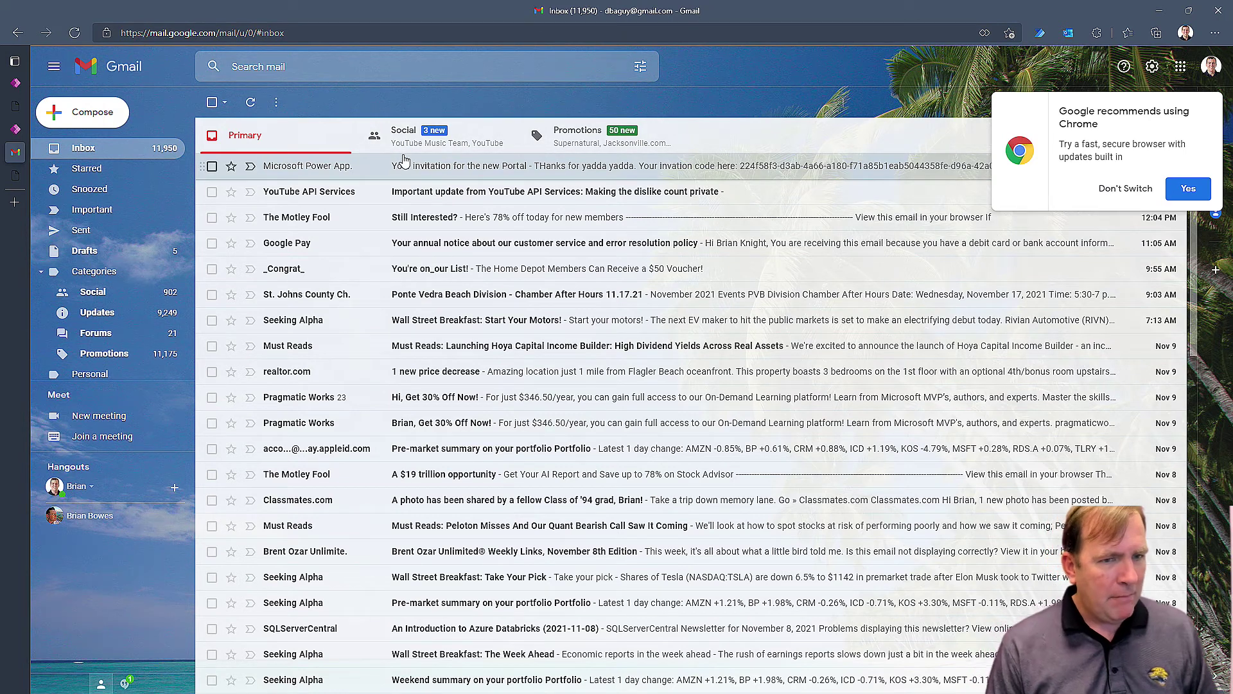
Open the 'New Invite to my Portal' email for Betty Boop, copy its code, and follow the Register link.
{"action": "key", "text": "F5"}
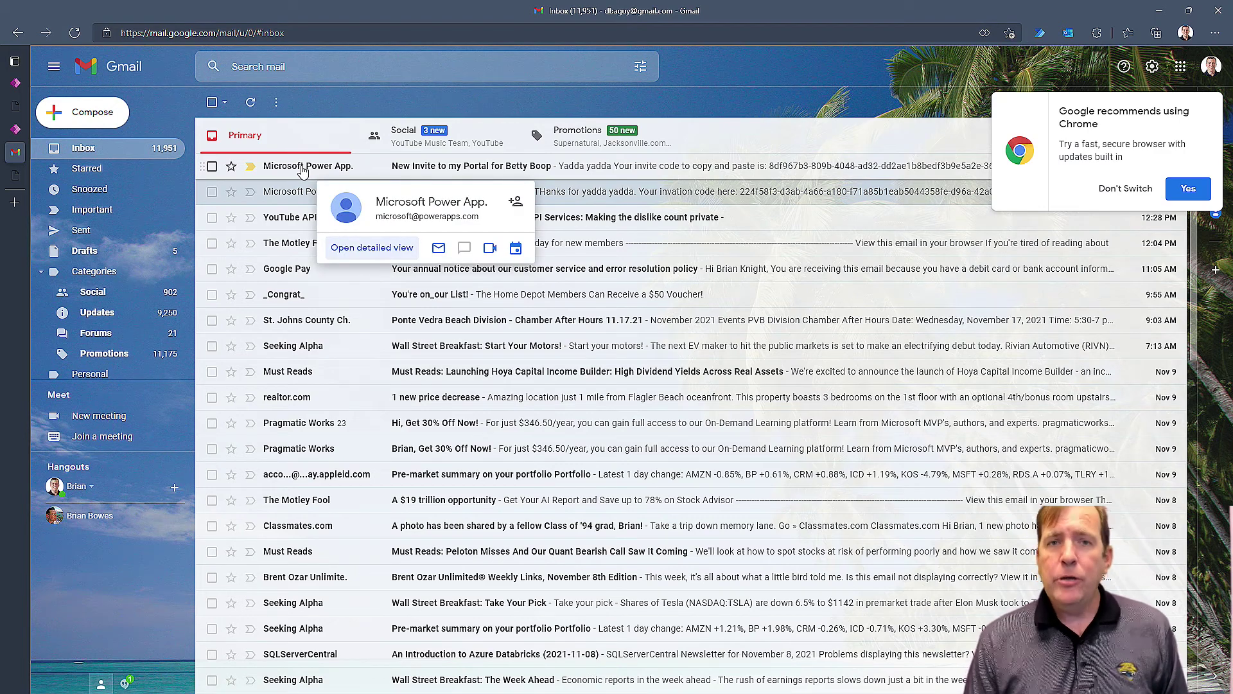
{"action": "left_click", "coordinate": [448, 170]}
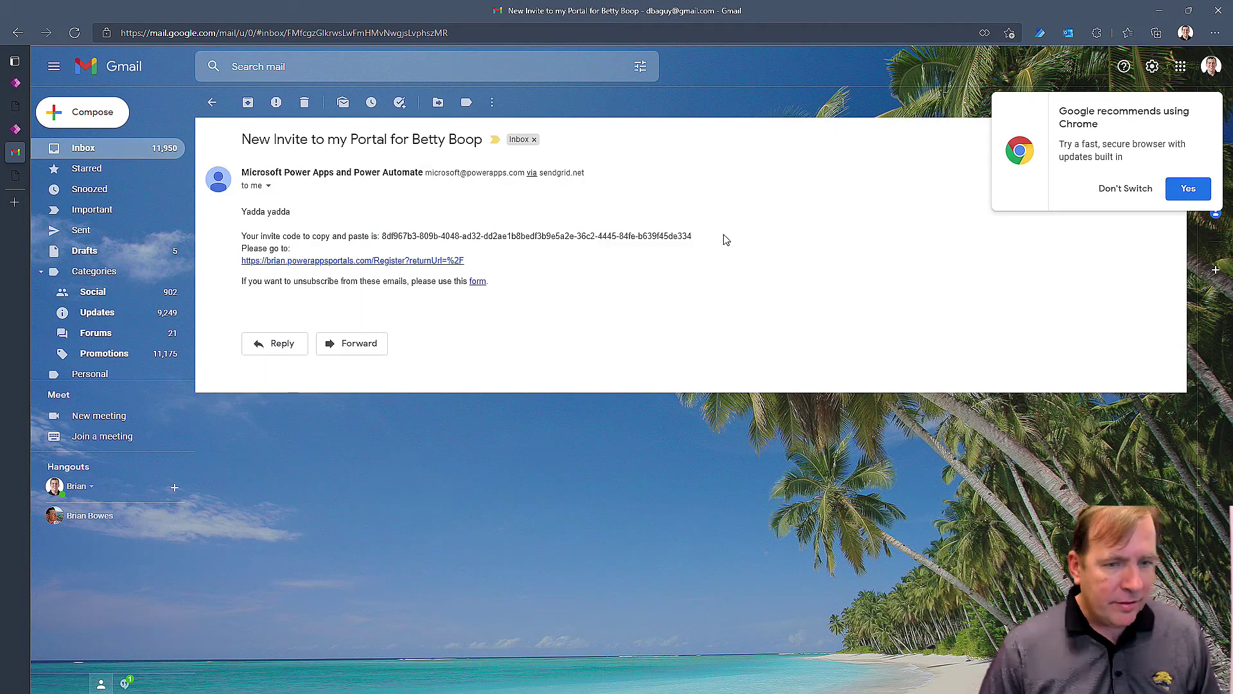
{"action": "left_click_drag", "start_coordinate": [723, 237], "coordinate": [242, 226]}
{"action": "left_click", "coordinate": [636, 236]}
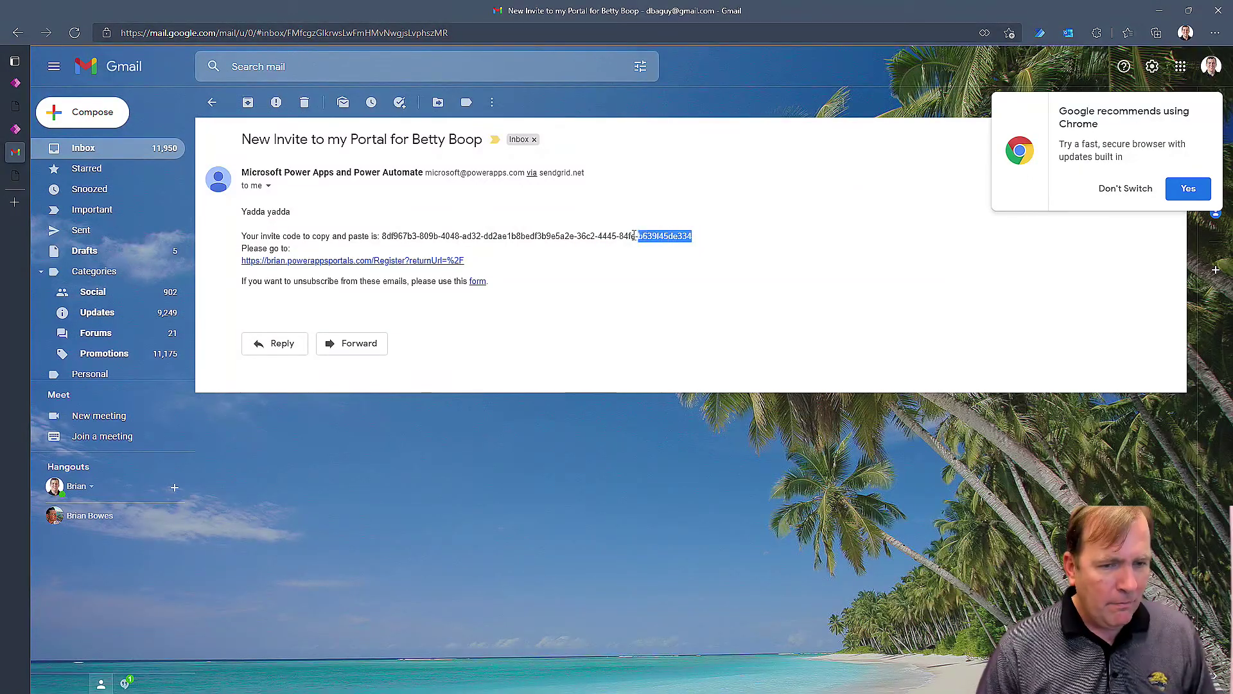
{"action": "mouse_move", "coordinate": [633, 236]}
{"action": "left_mouse_down"}
{"action": "mouse_move", "coordinate": [243, 234]}
{"action": "mouse_move", "coordinate": [394, 233]}
{"action": "left_mouse_up"}
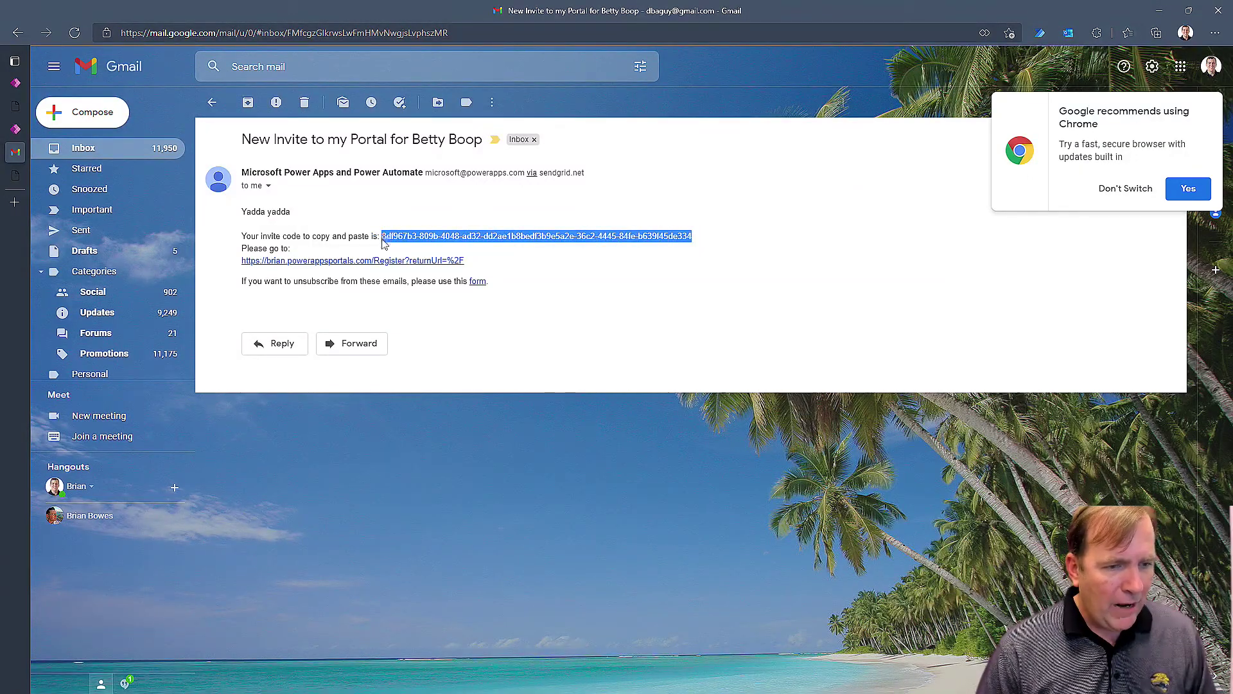
{"action": "left_click", "coordinate": [444, 262]}
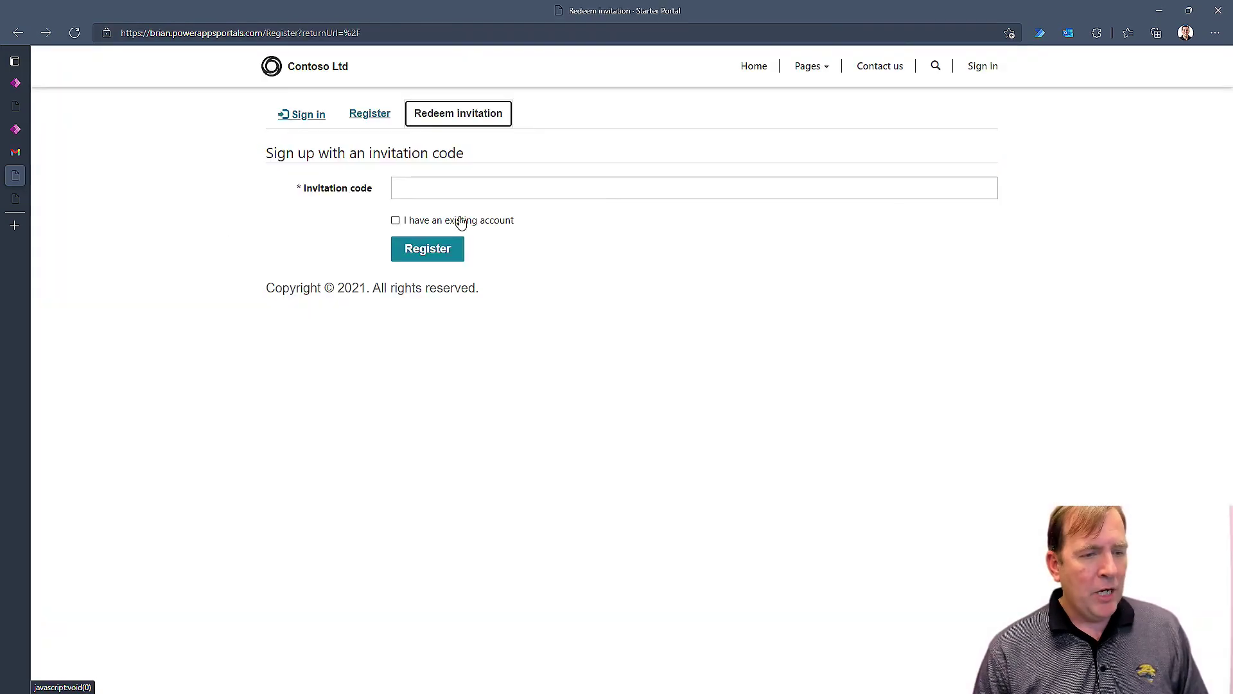
Redeem the invitation code and register Betty Boop's portal username and password.
{"action": "left_click", "coordinate": [459, 193]}
{"action": "left_click", "coordinate": [414, 254]}
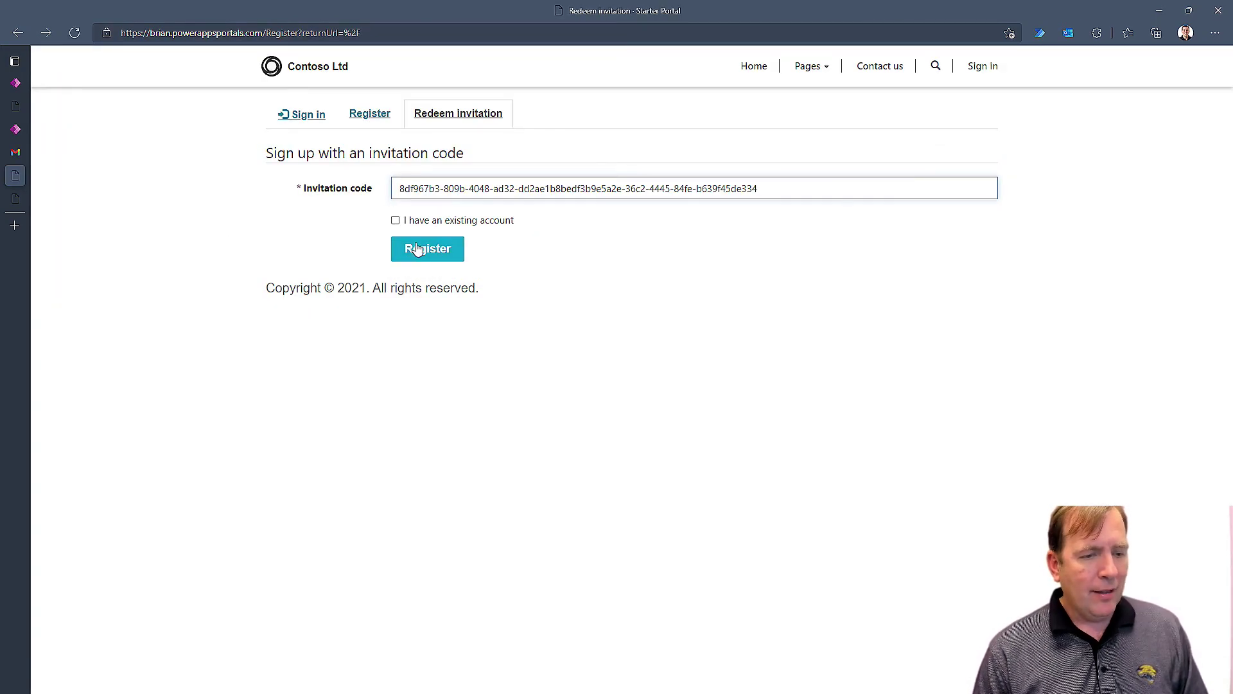
{"action": "left_click", "coordinate": [416, 247]}
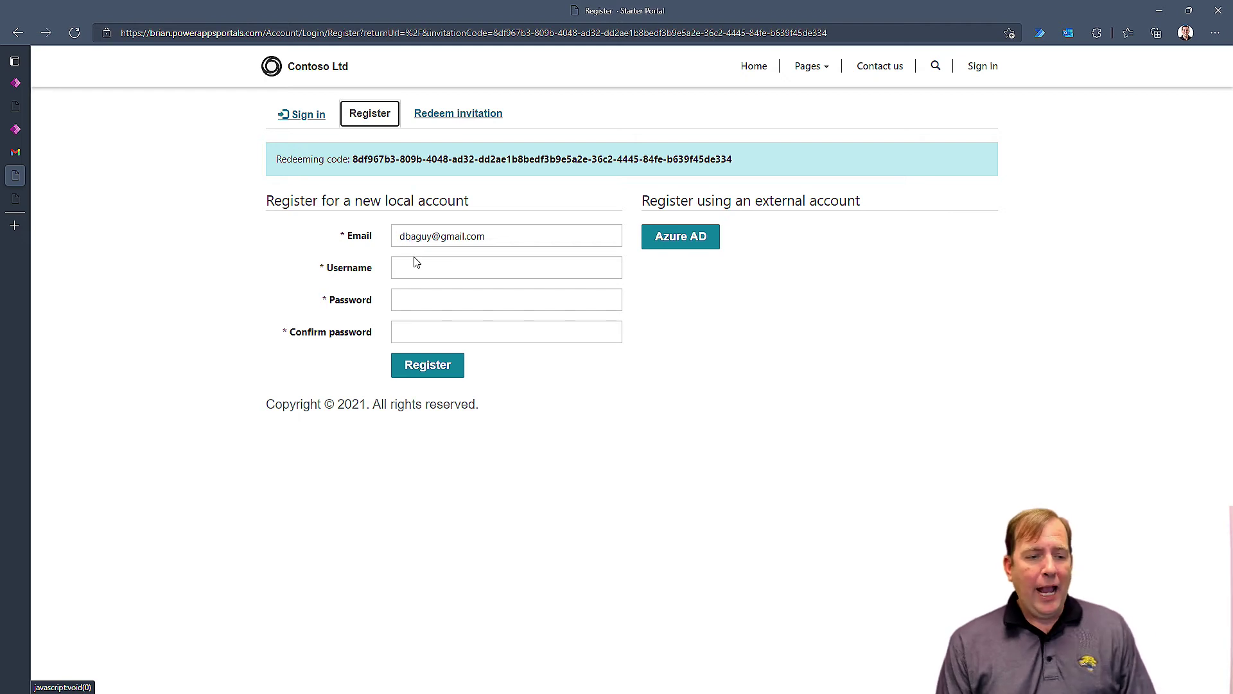
{"action": "left_click", "coordinate": [415, 269]}
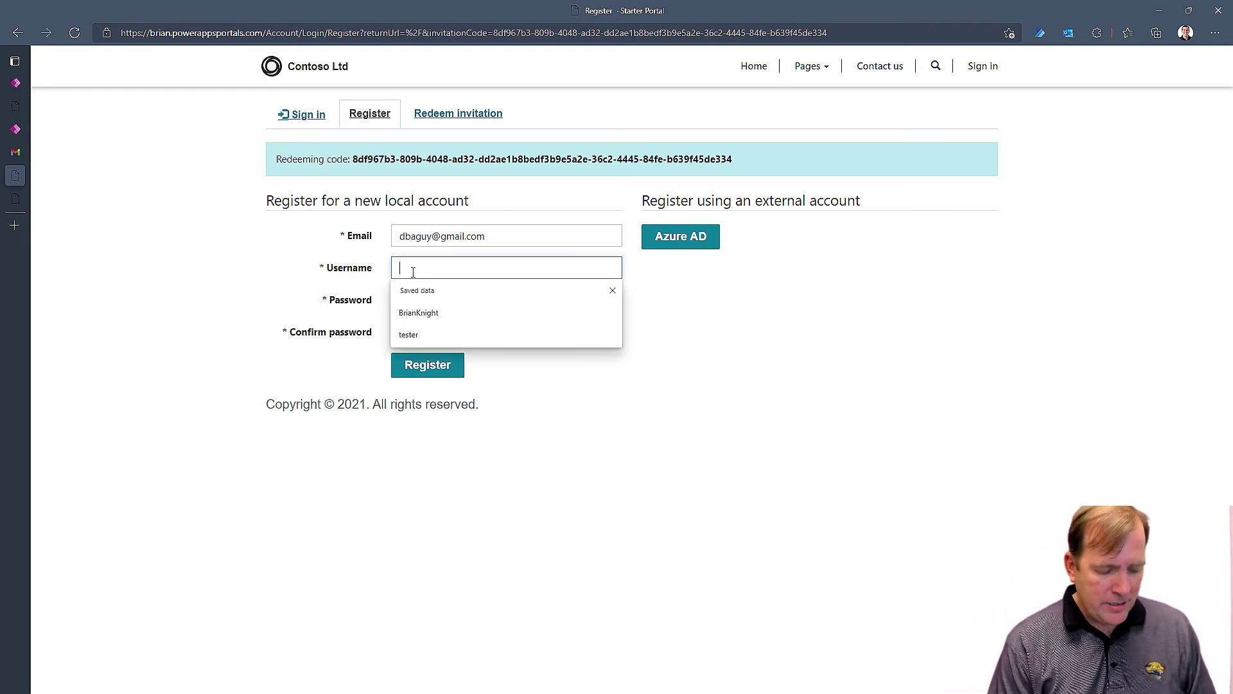
{"action": "type", "text": "Betty"}
{"action": "key", "text": "Tab"}
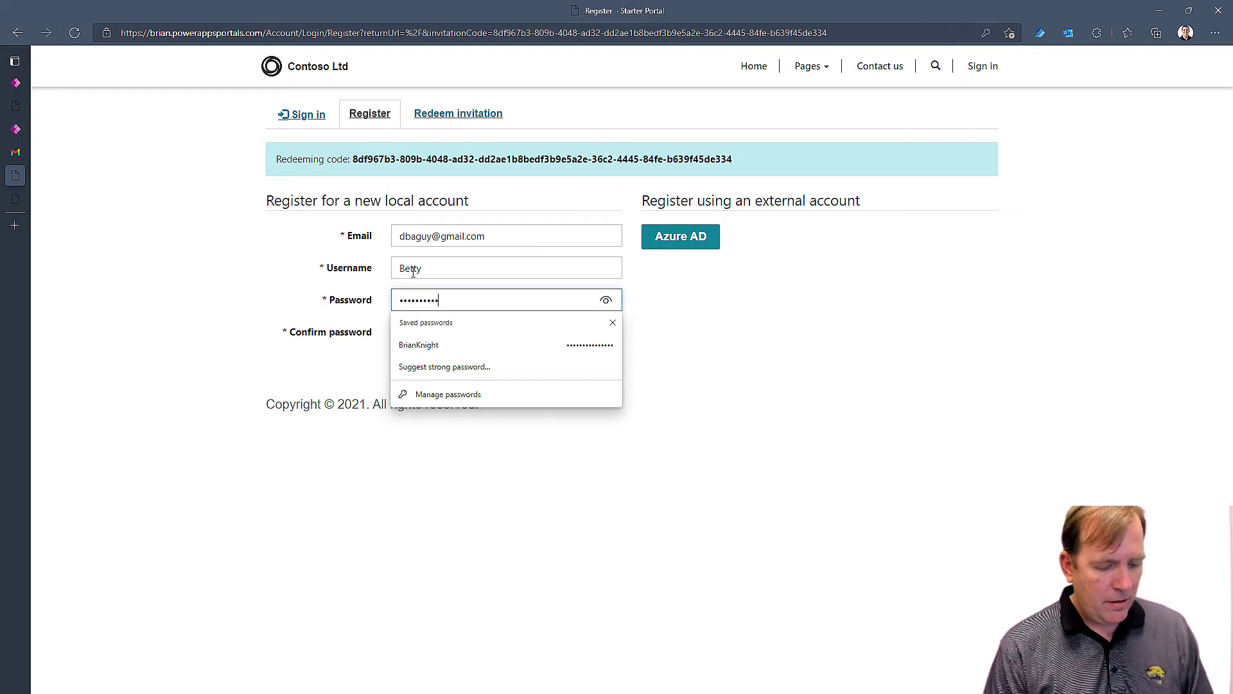
{"action": "key", "text": "Tab"}
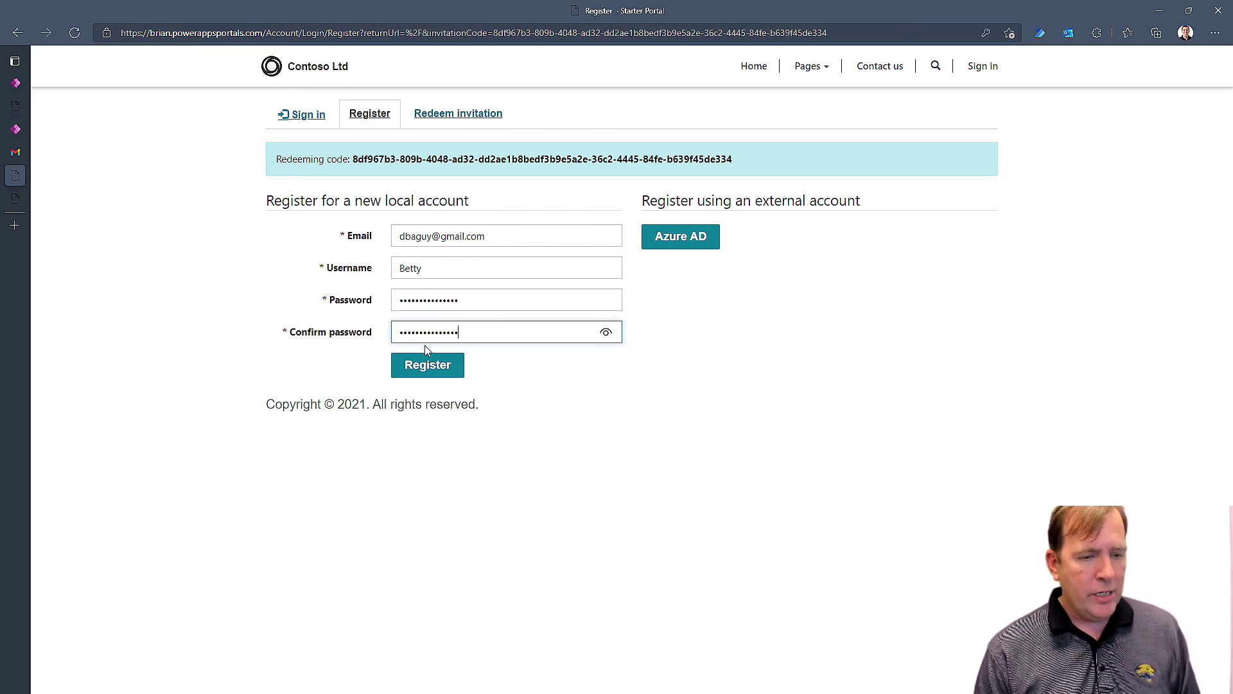
{"action": "left_click", "coordinate": [436, 364]}
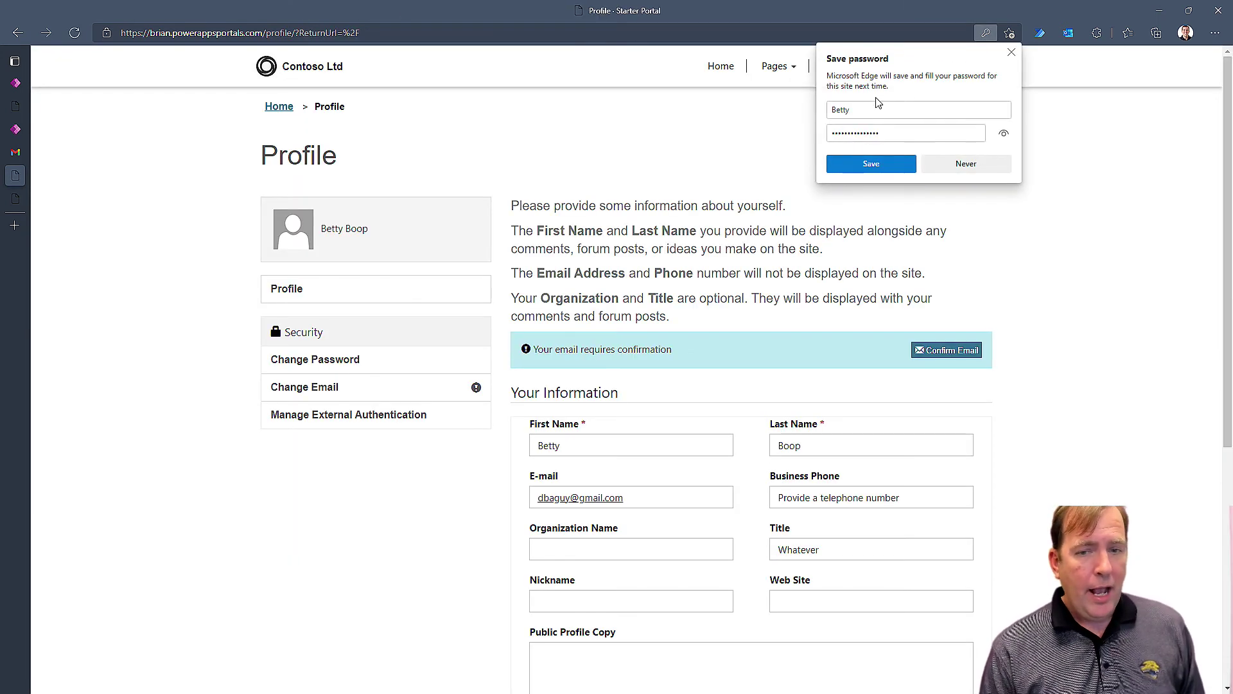
Change Betty Boop's portal profile title to Actress and save it.
{"action": "left_click", "coordinate": [1010, 49]}
{"action": "scroll", "coordinate": [625, 373], "scroll_direction": "down", "scroll_amount": 2}
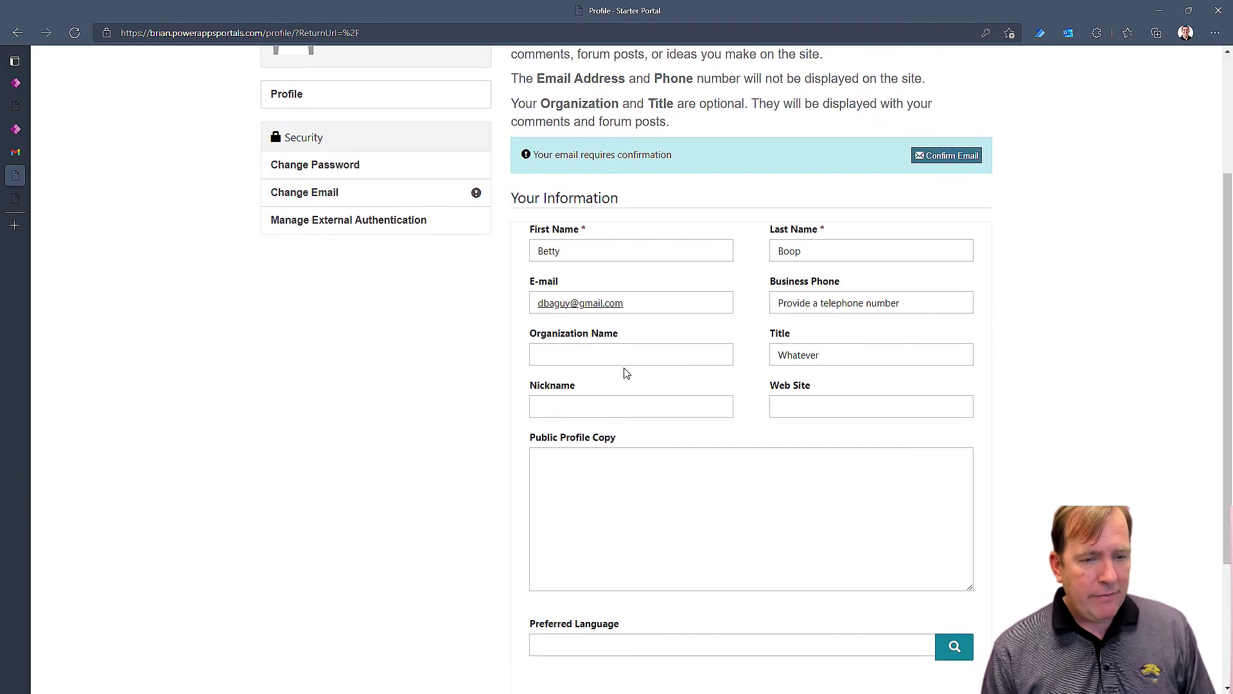
{"action": "left_click", "coordinate": [823, 353]}
{"action": "type", "text": "Actress"}
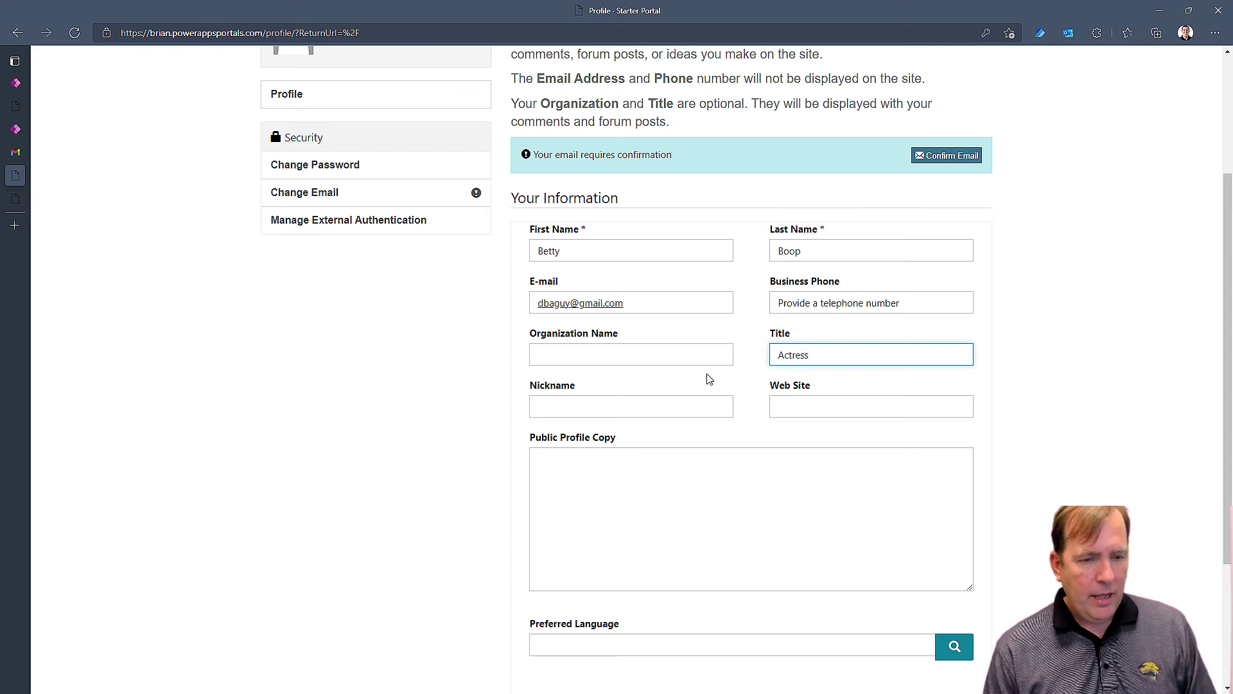
{"action": "scroll", "coordinate": [440, 314], "scroll_direction": "down", "scroll_amount": 2}
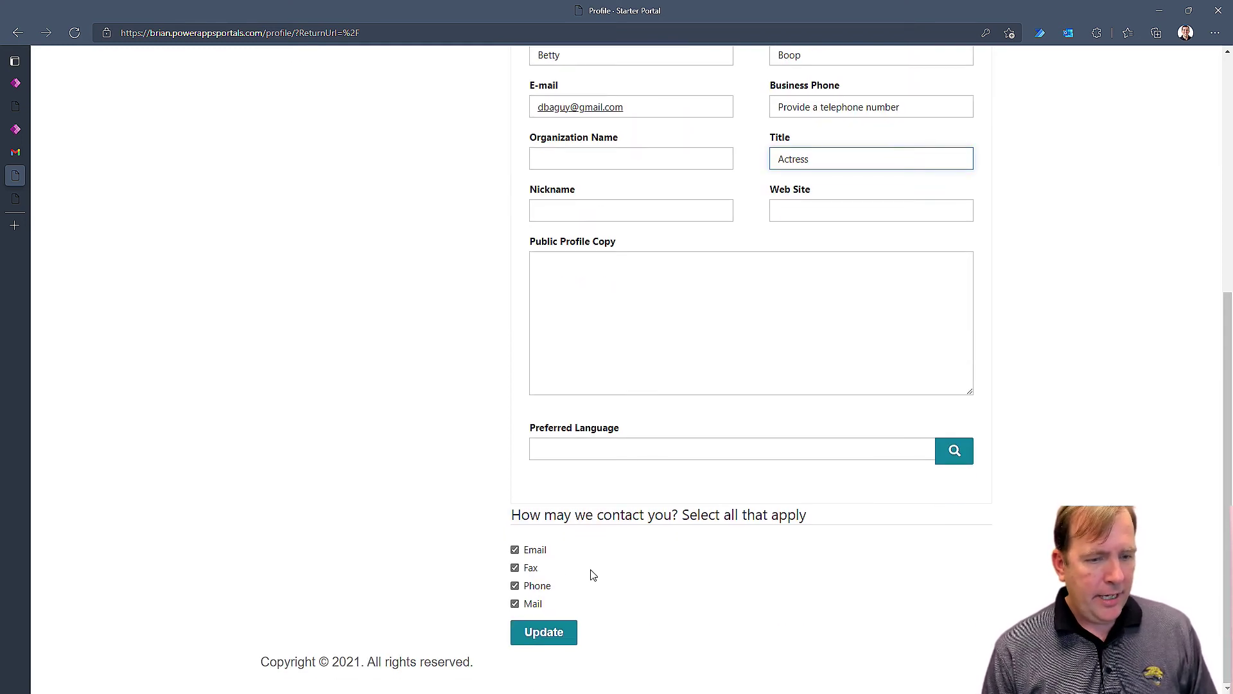
{"action": "left_click", "coordinate": [550, 632]}
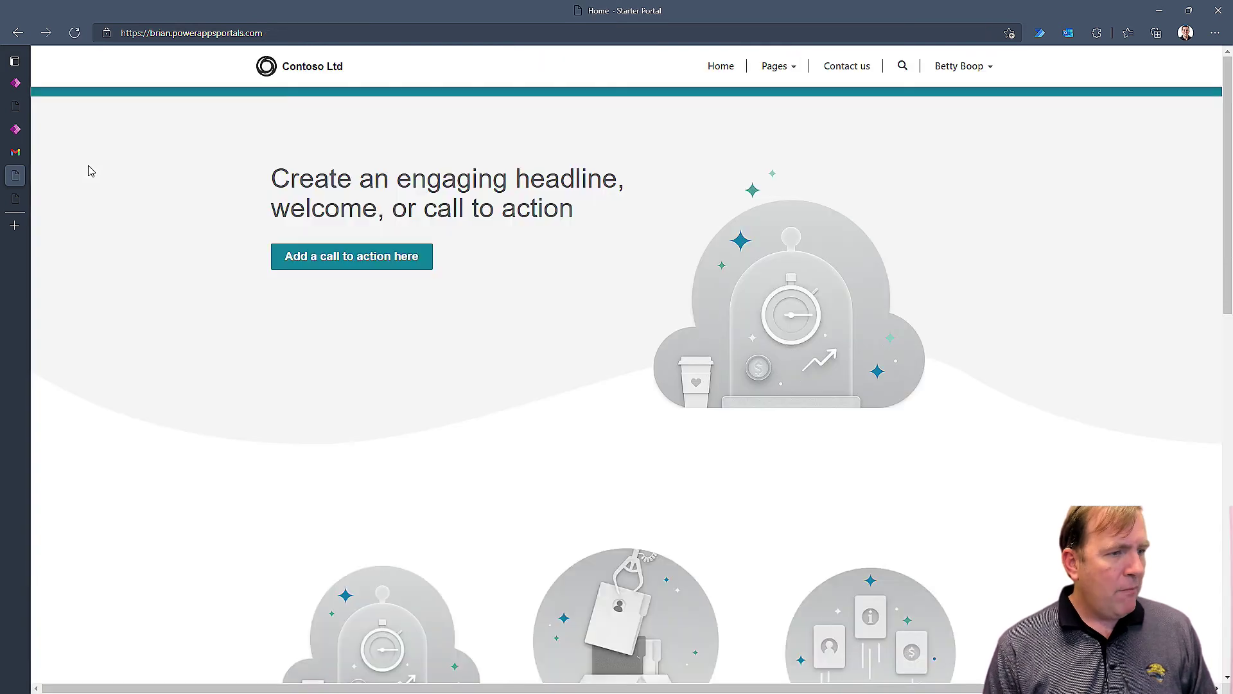
{"action": "left_click", "coordinate": [15, 128]}
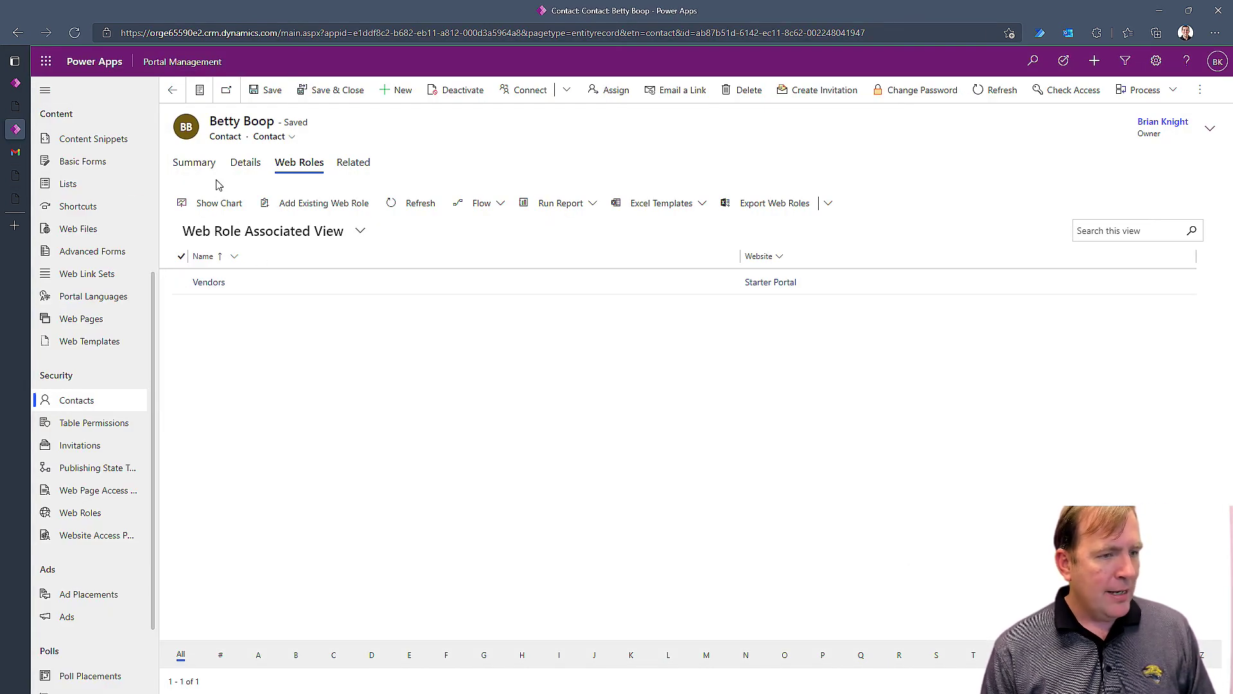
Open the Summary tab of Betty Boop's contact record.
{"action": "left_click", "coordinate": [196, 164]}
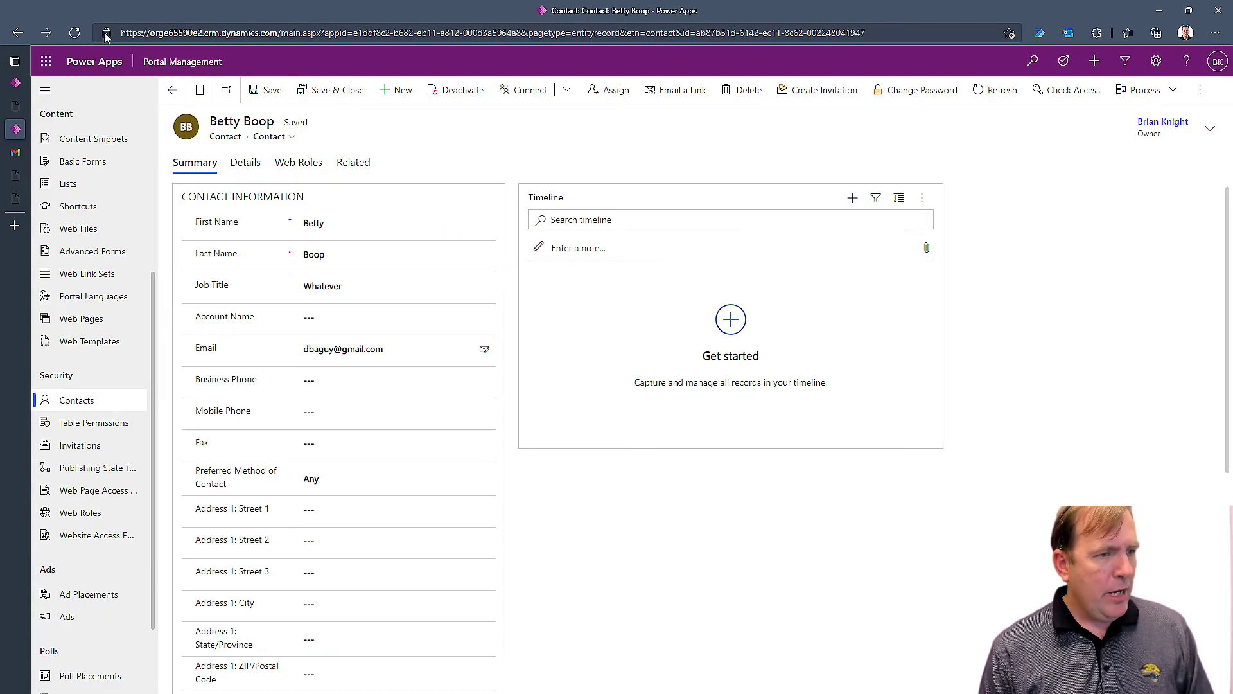